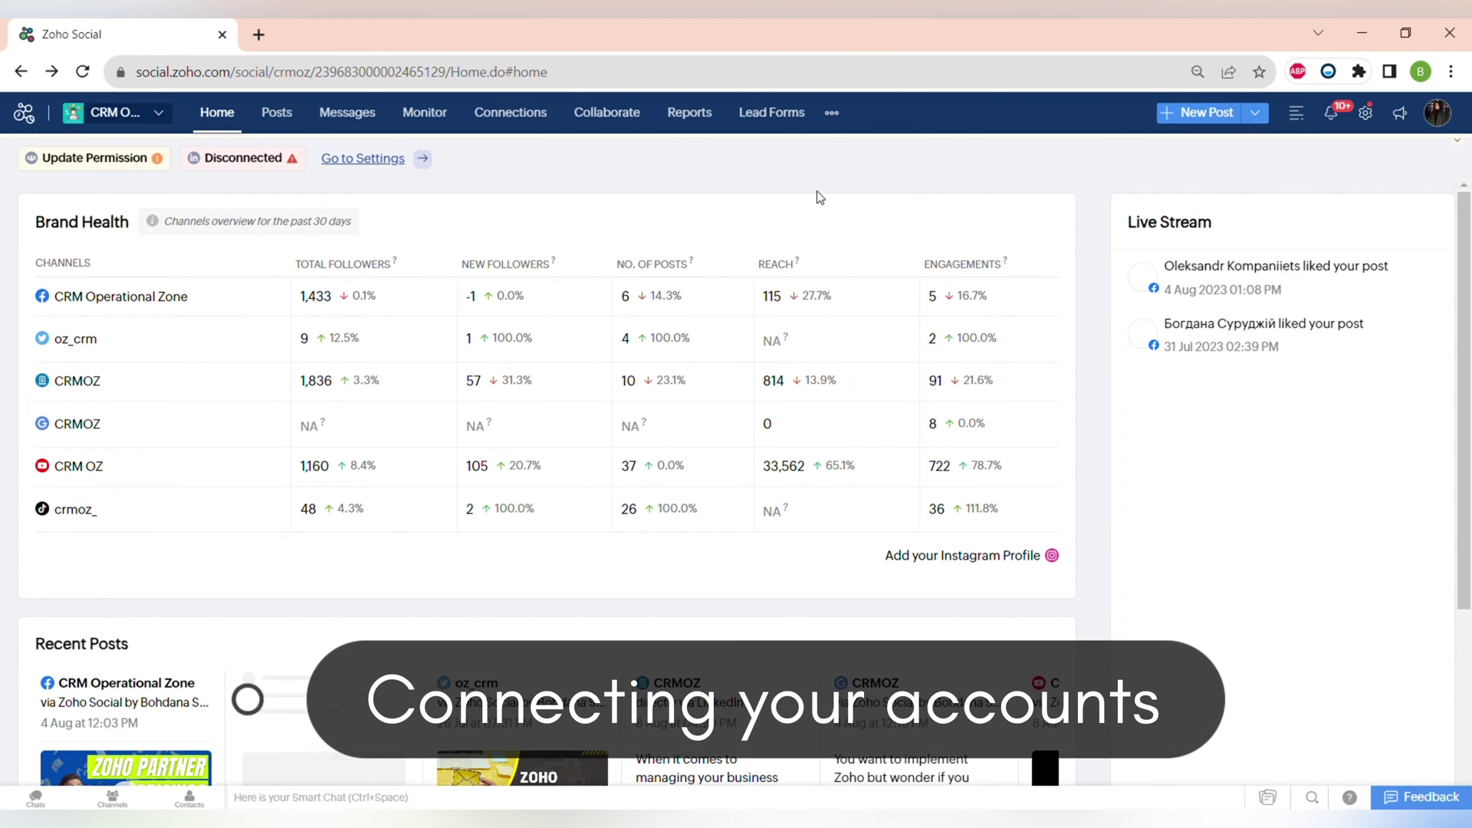
# Add a new brand from the brand list and connect its Facebook, Instagram and YouTube accounts
pyautogui.click(115, 112)
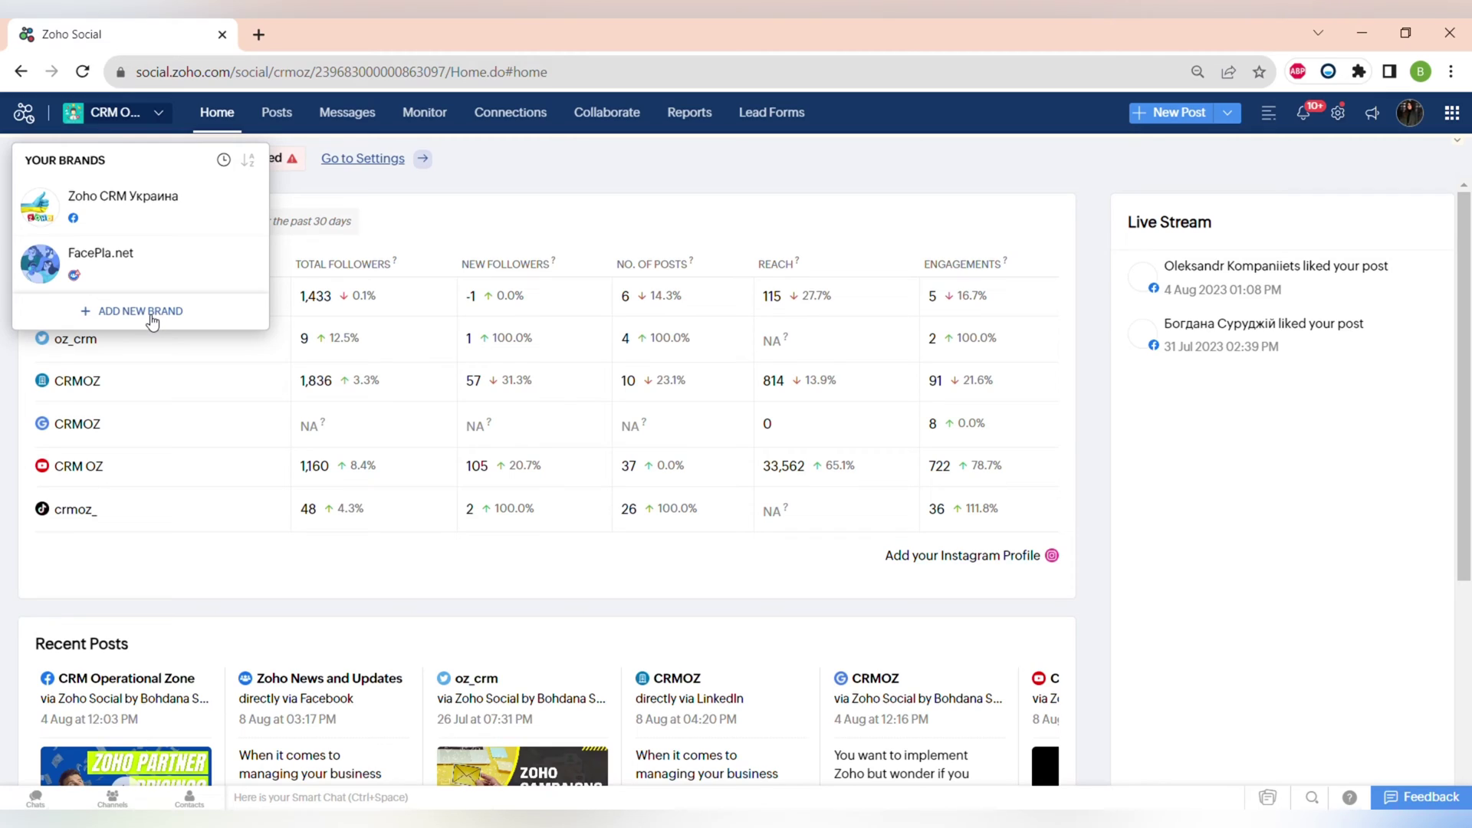
pyautogui.click(152, 321)
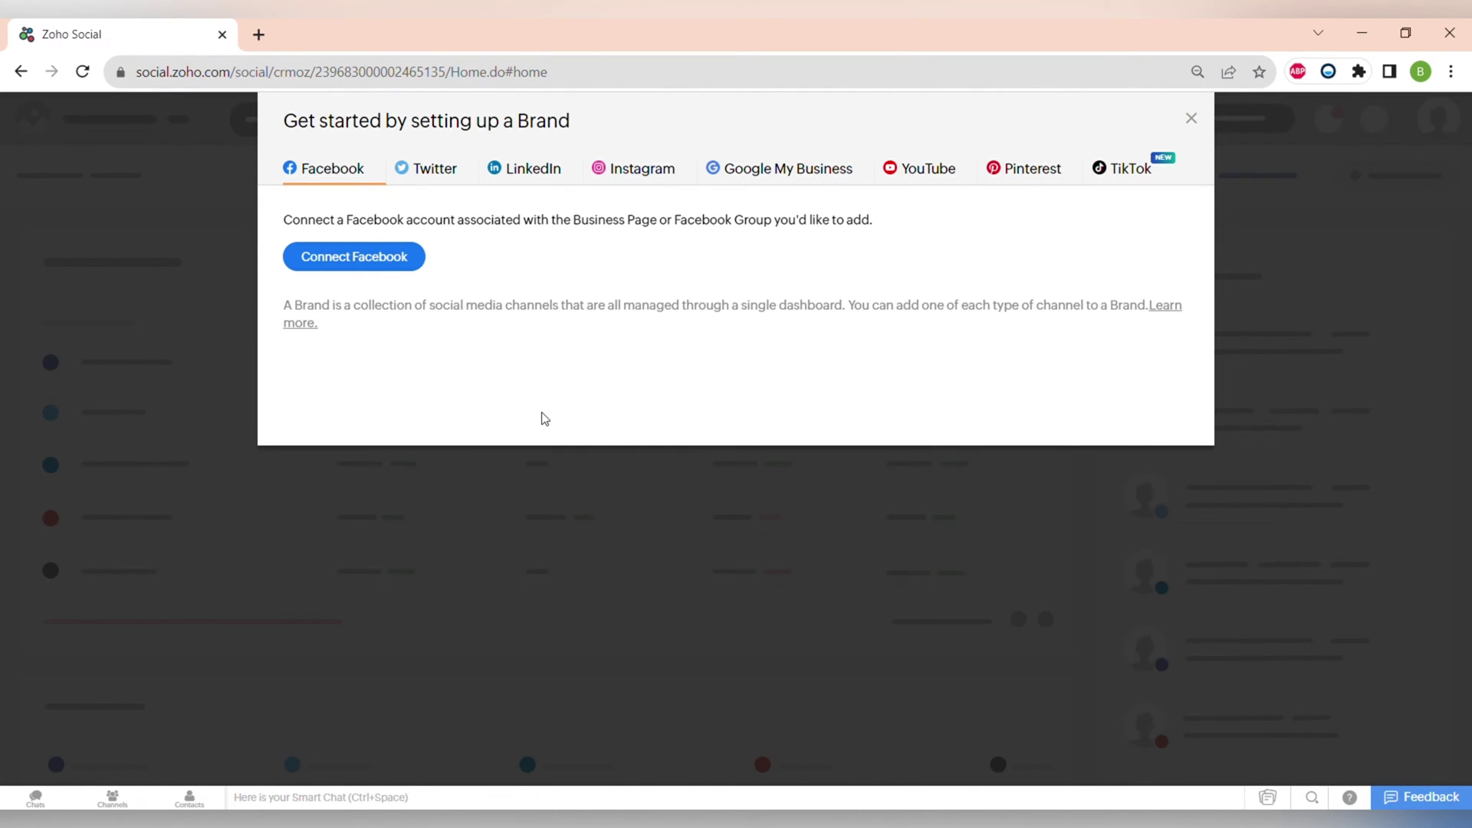
pyautogui.click(627, 181)
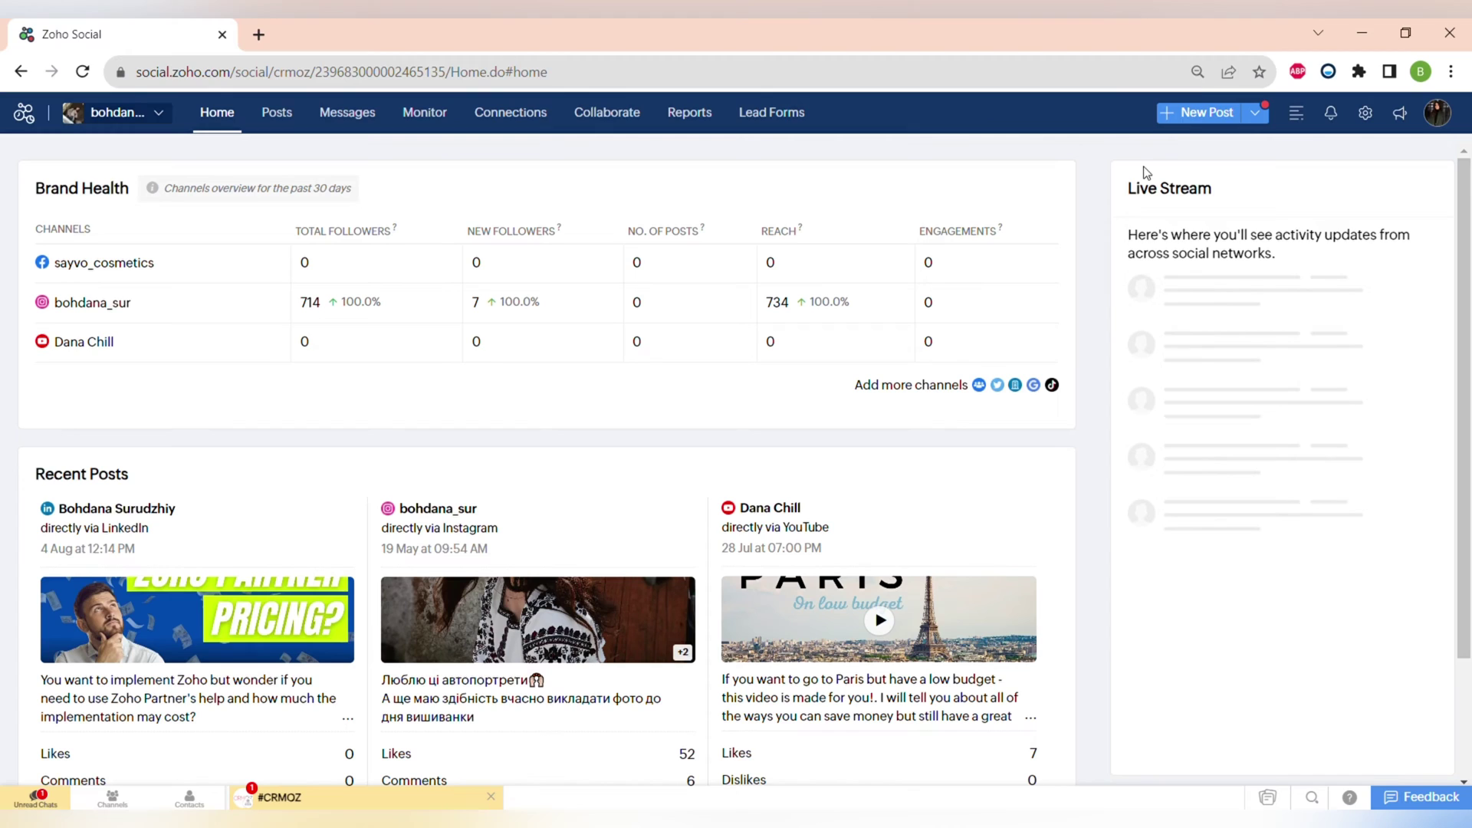
# Start a new post, set the Pinterest board to Dark academia, then drop the YouTube and Pinterest channels
pyautogui.click(1202, 116)
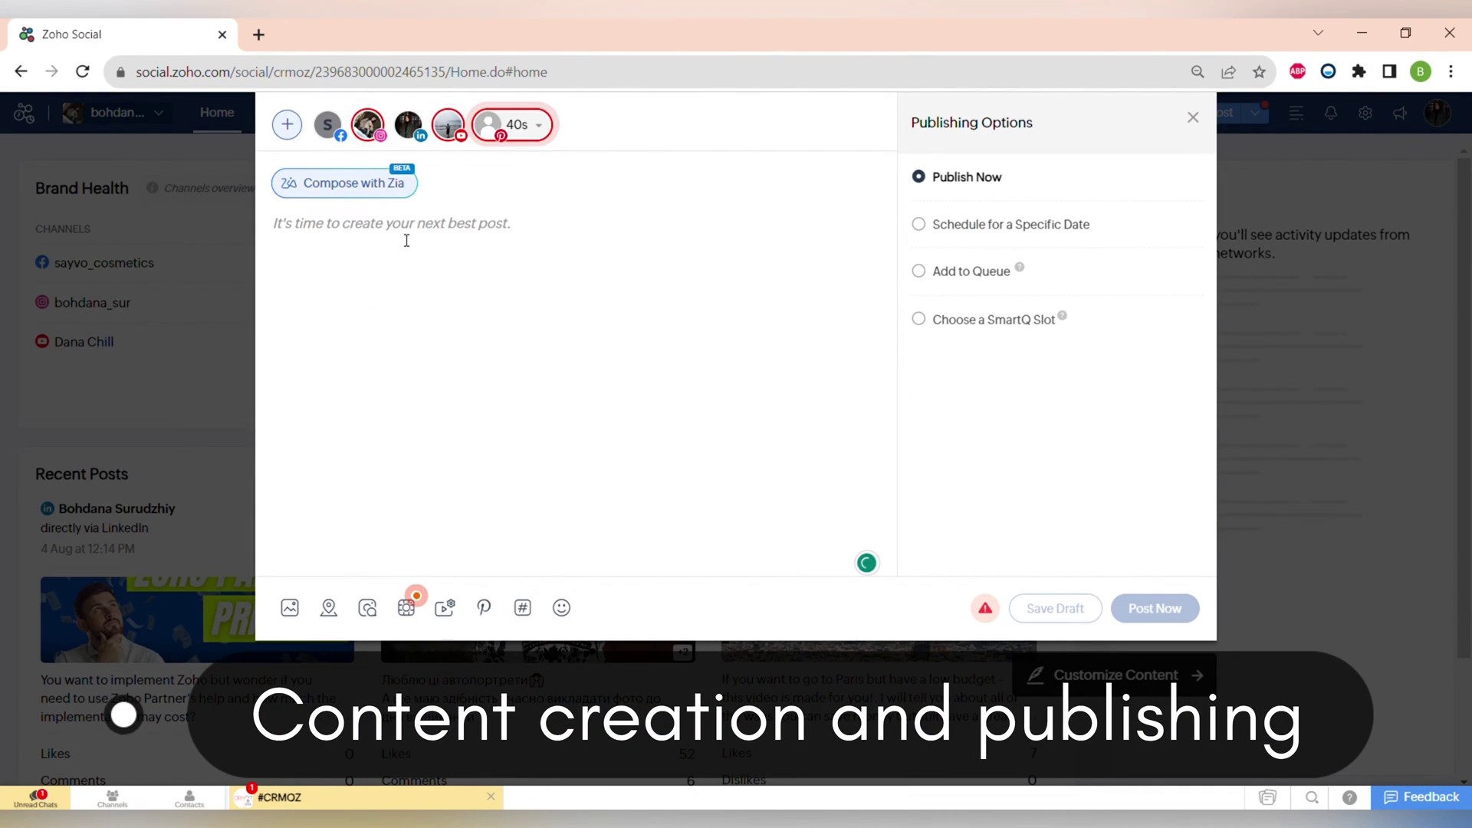
pyautogui.click(540, 135)
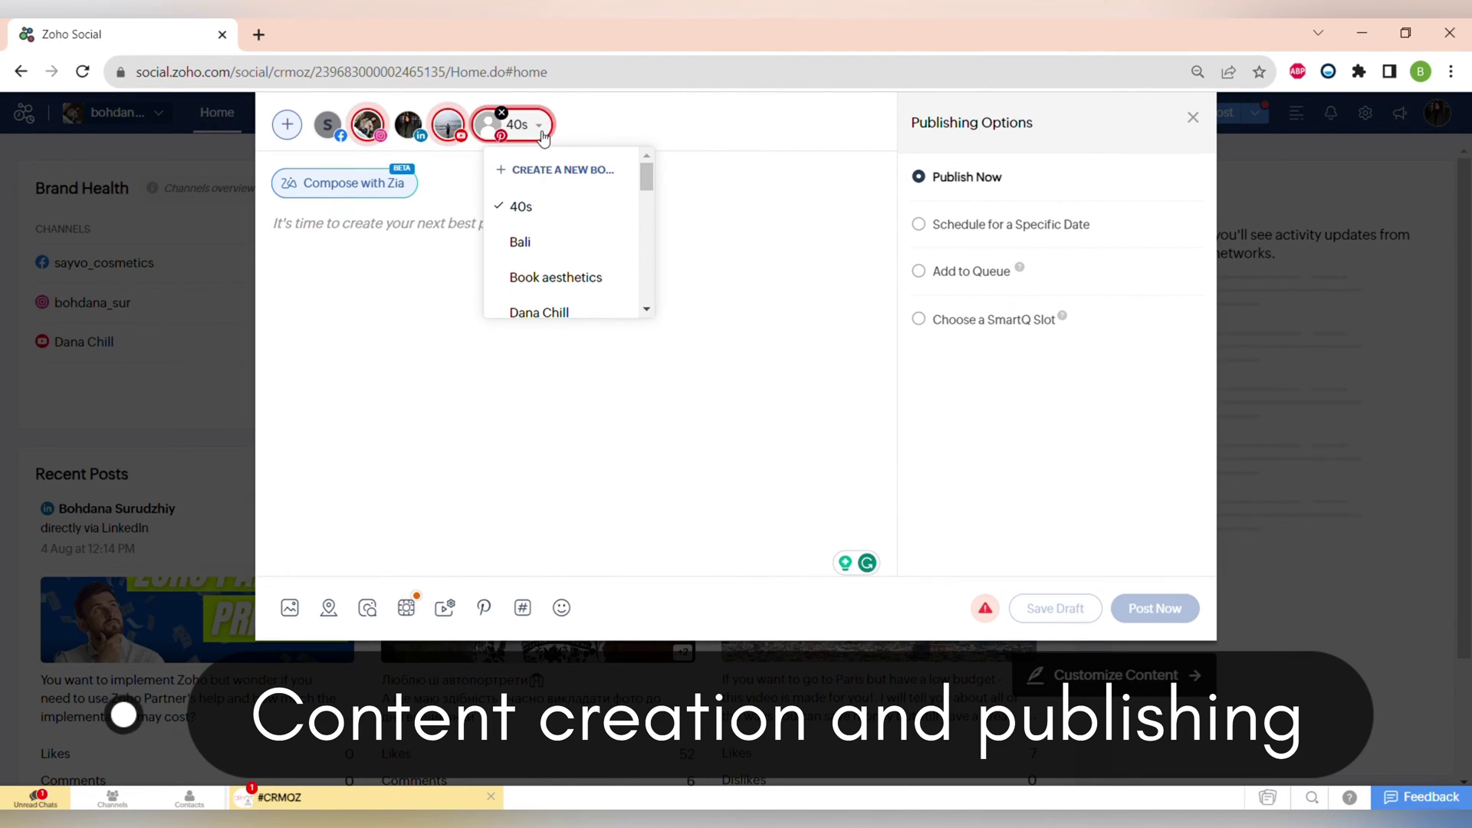
pyautogui.scroll(-2, 550, 247)
pyautogui.scroll(-3, 550, 247)
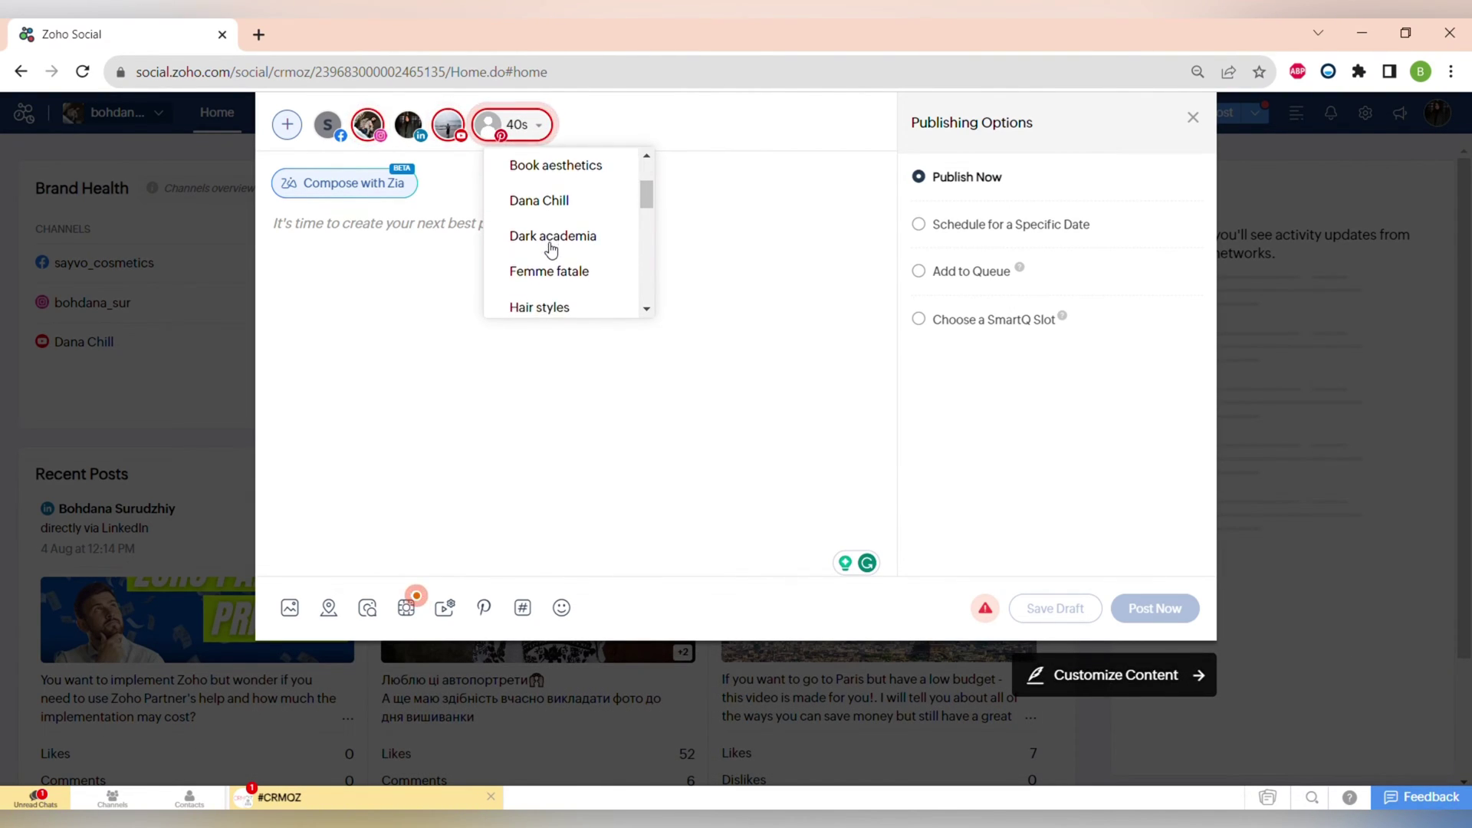
pyautogui.click(586, 167)
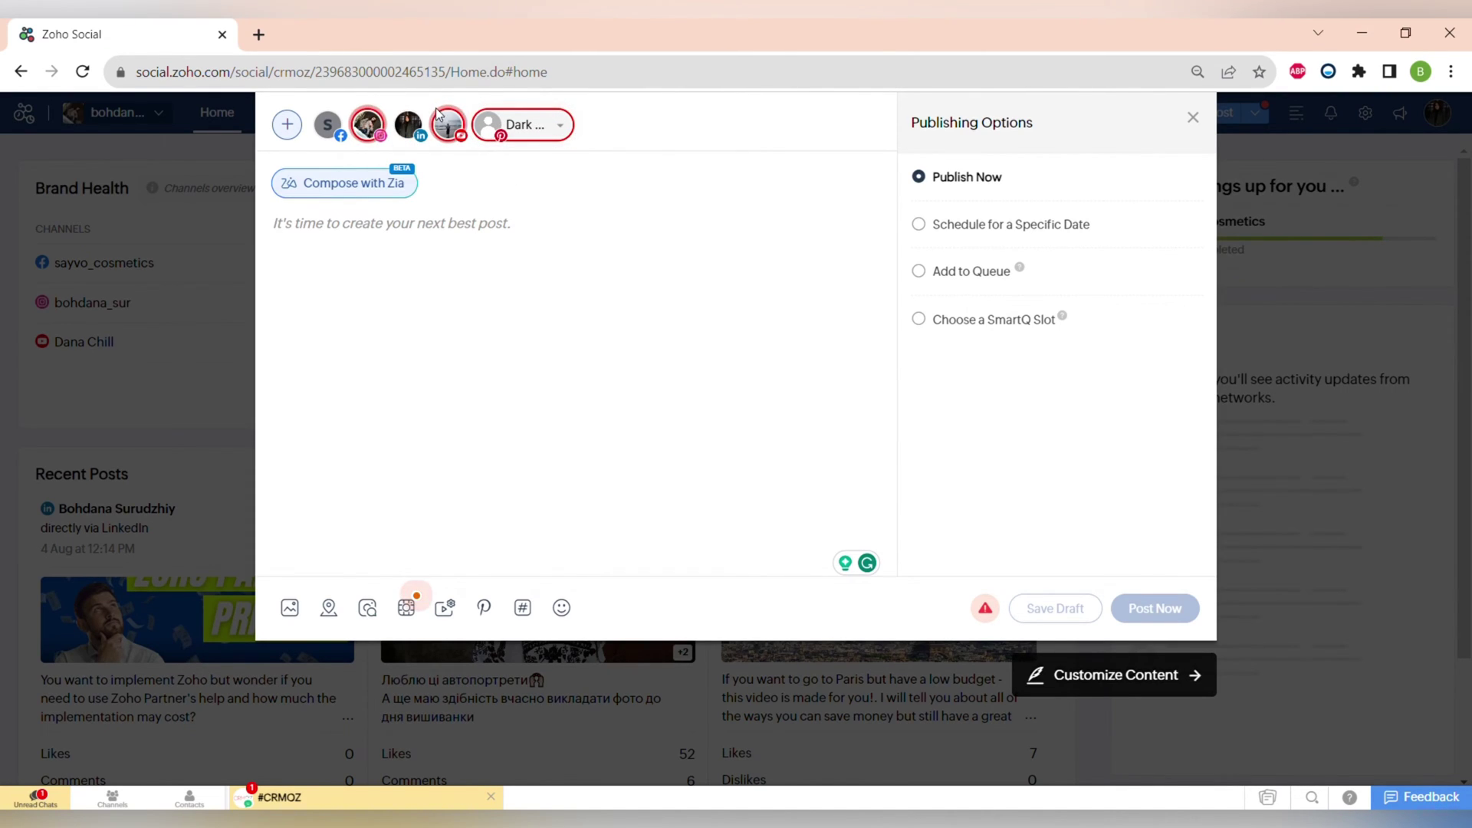
pyautogui.click(462, 112)
pyautogui.click(462, 113)
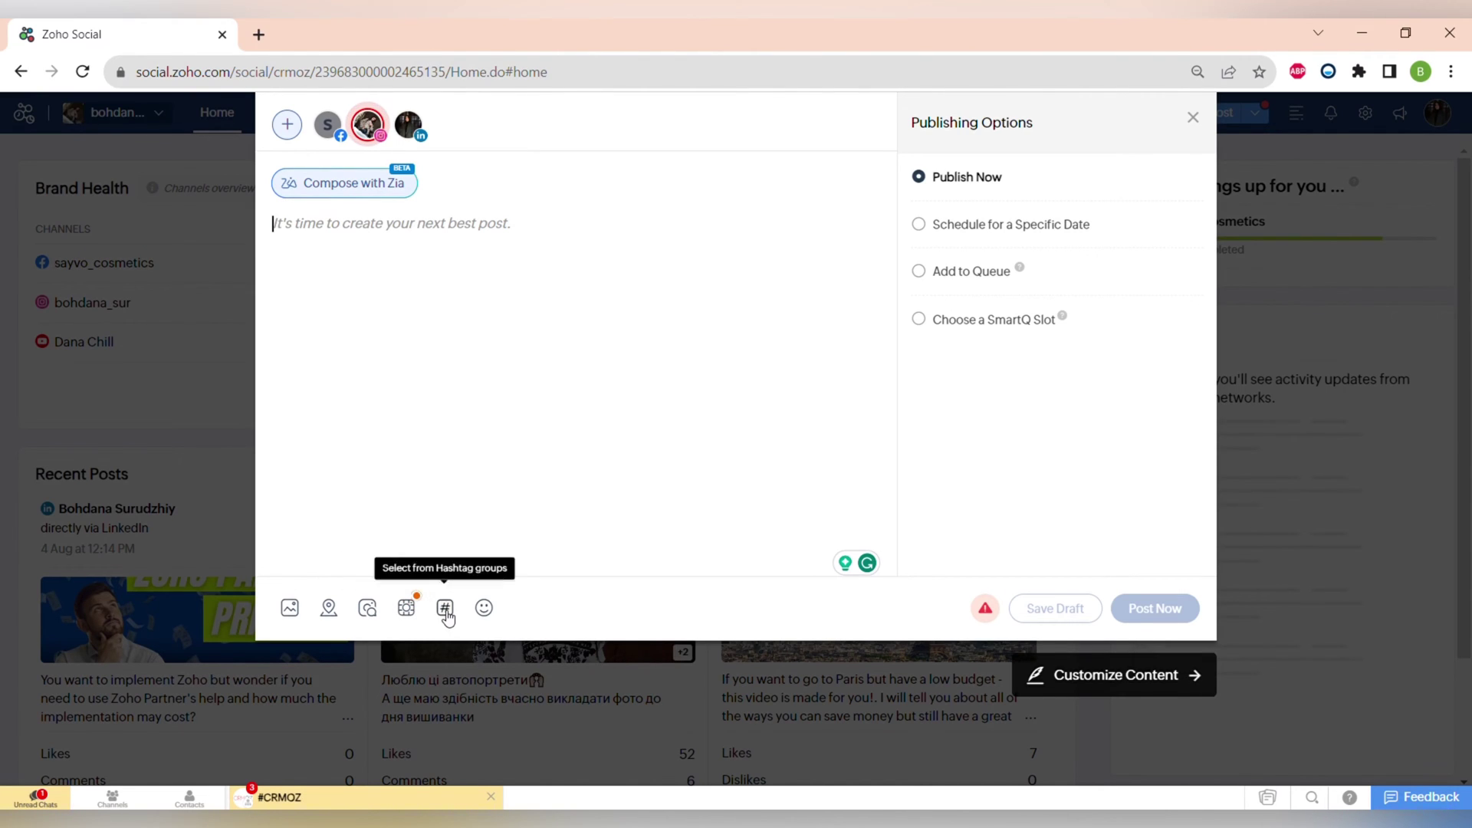
pyautogui.click(407, 609)
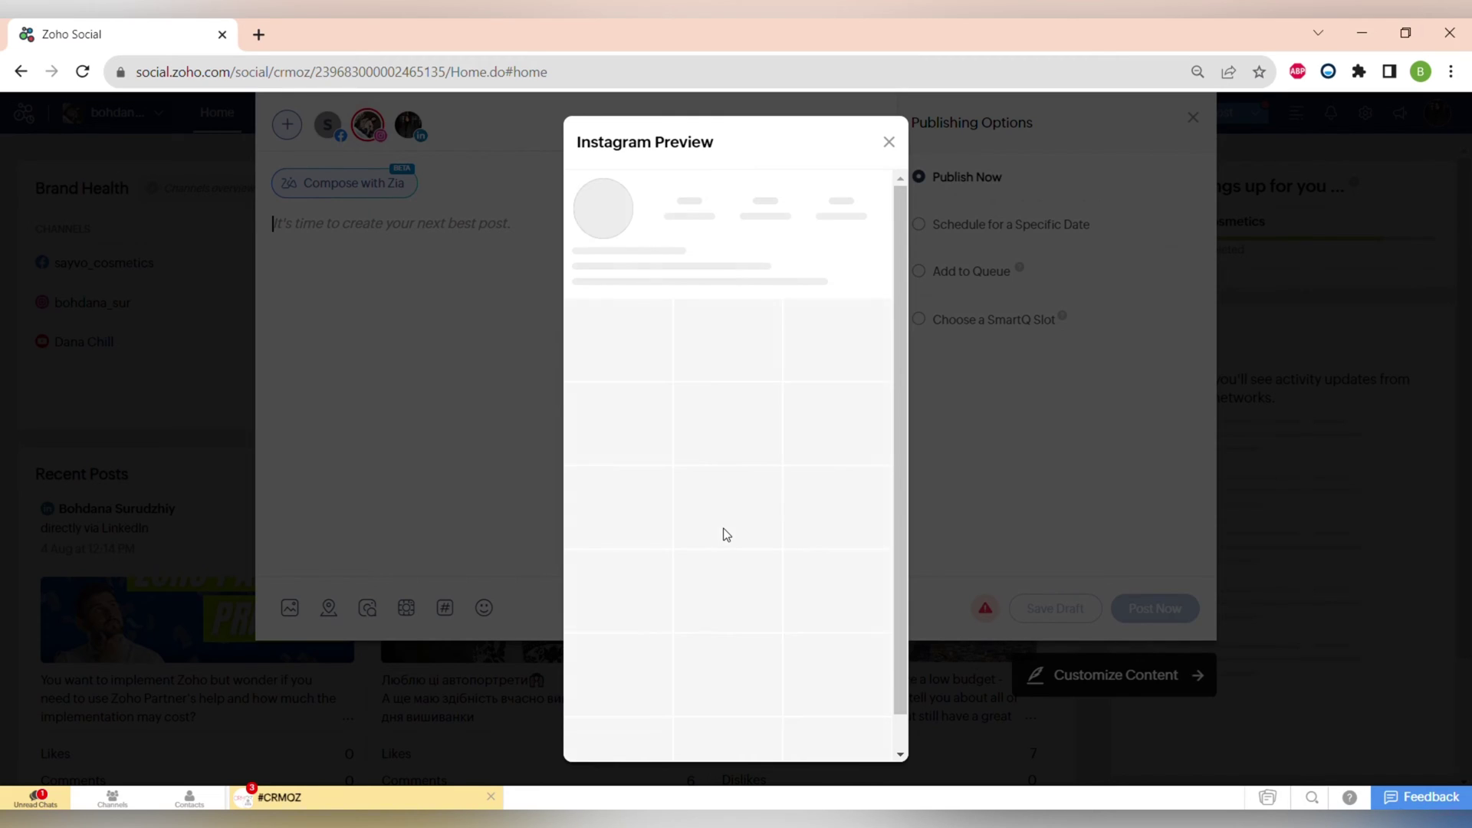
pyautogui.moveTo(897, 357); pyautogui.dragTo(894, 521)
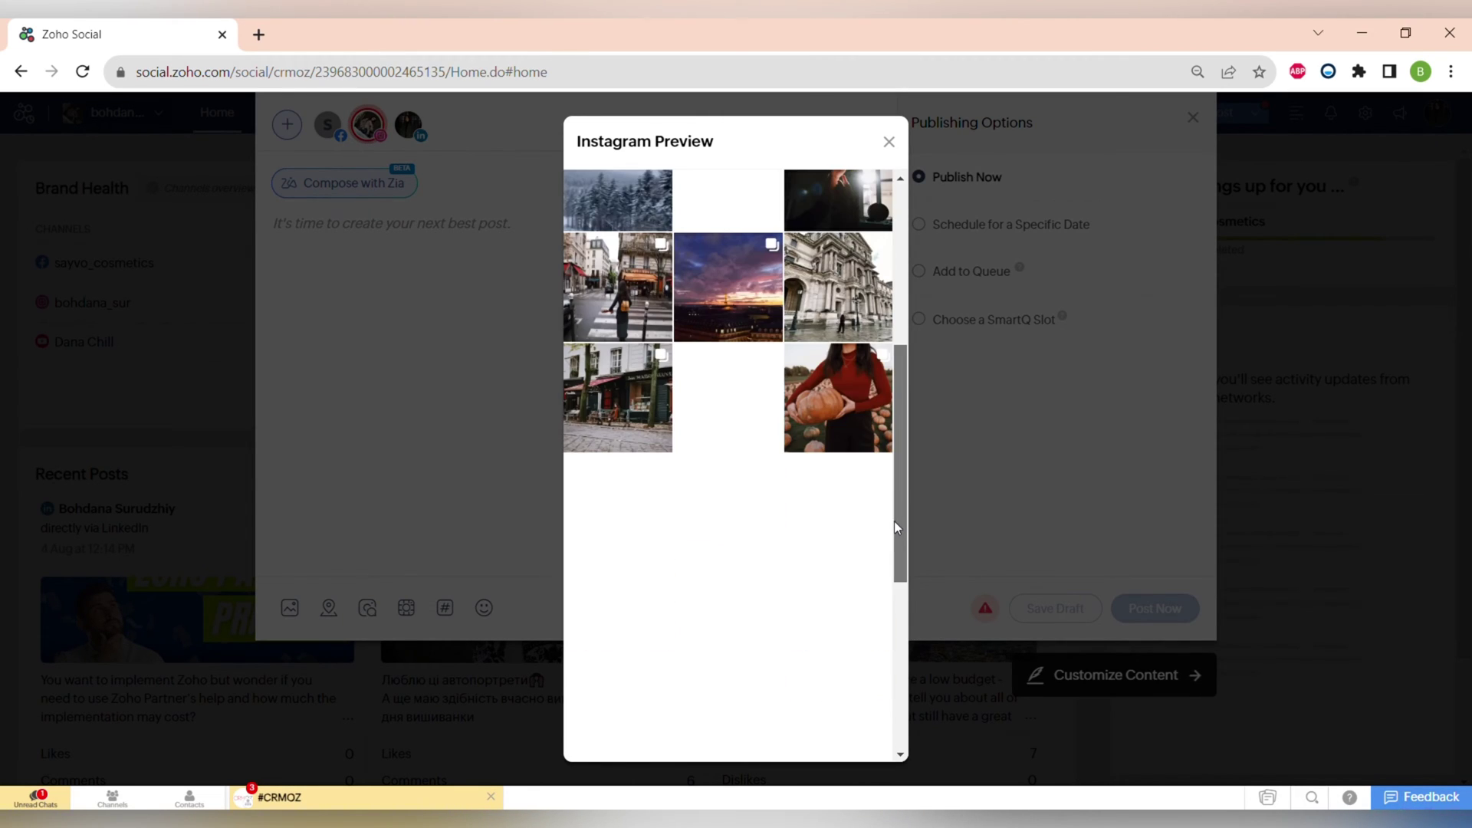
pyautogui.scroll(5, 891, 227)
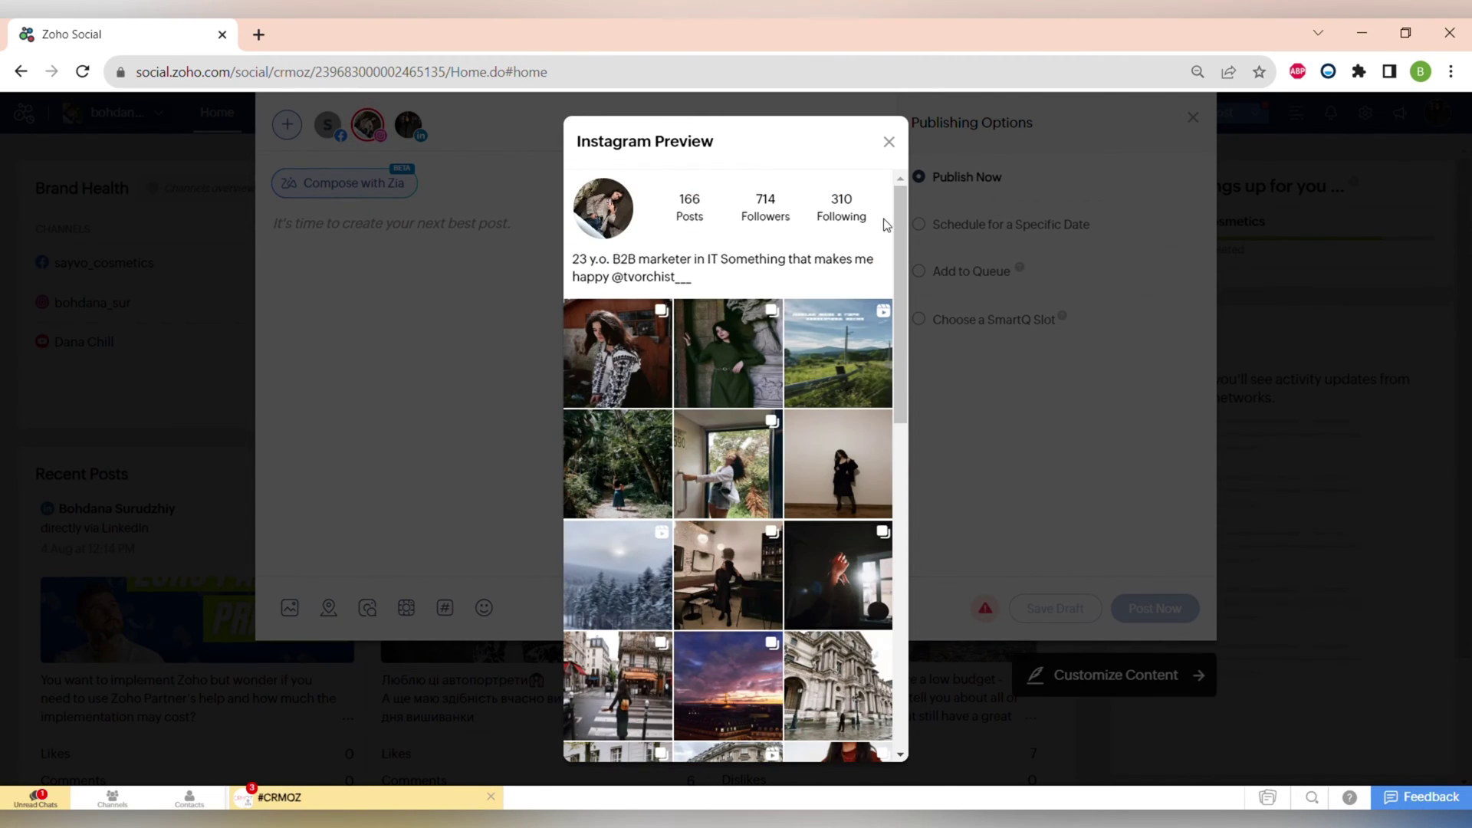
pyautogui.click(889, 143)
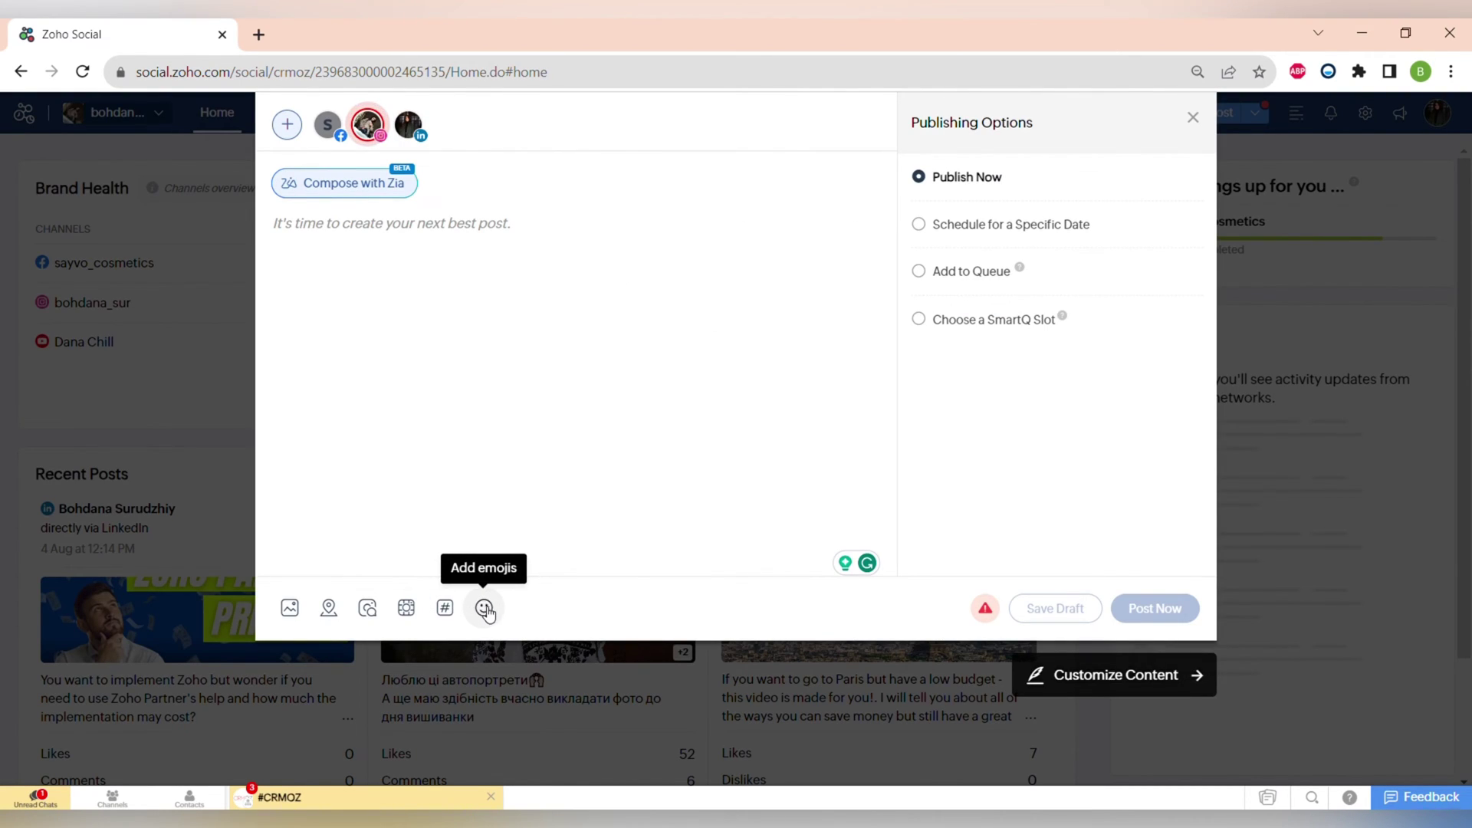
# Save a hashtag group 'business' holding #business, #automation, #software and #entrepreneur
pyautogui.click(460, 611)
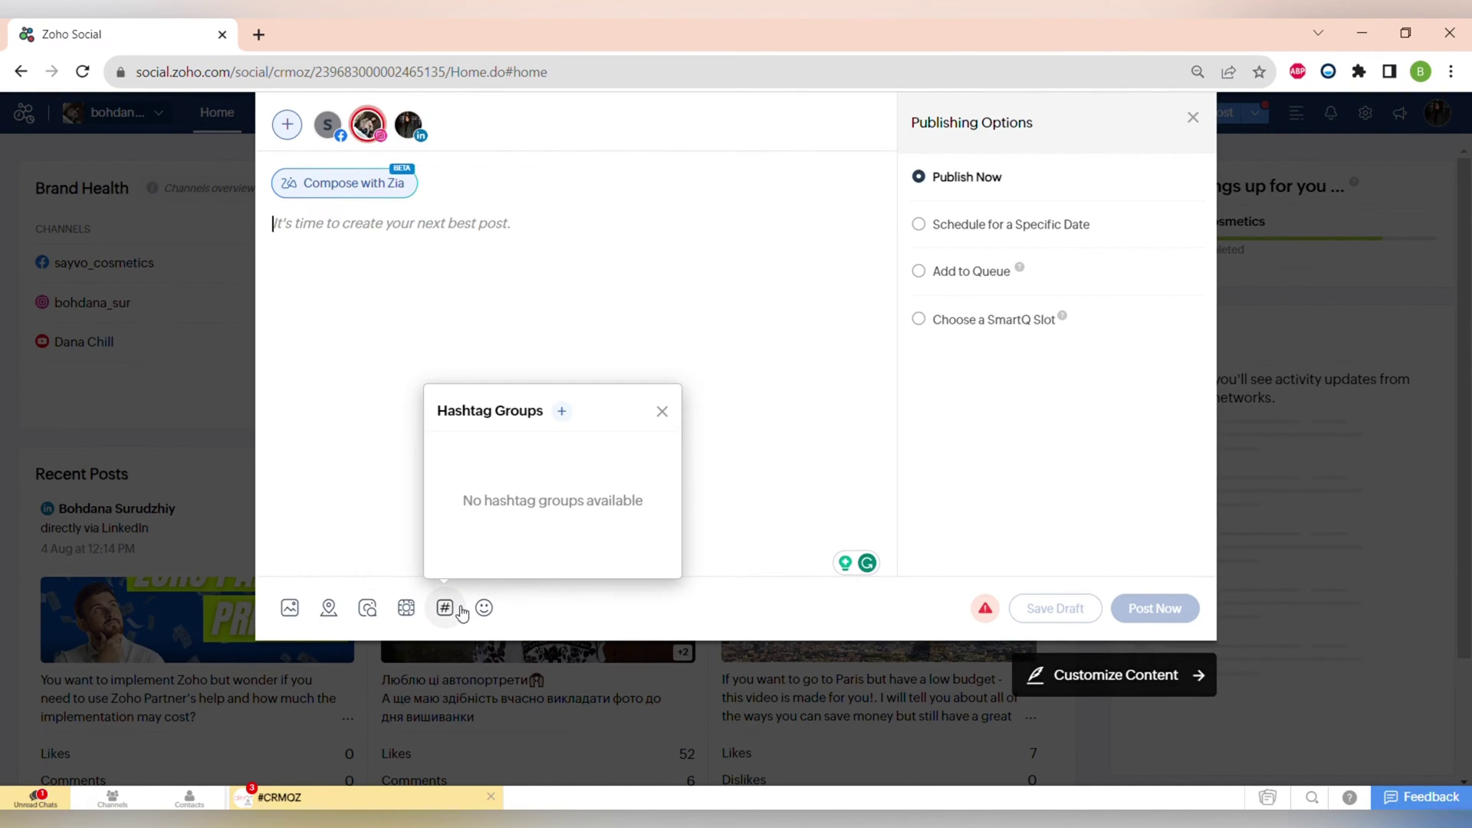
pyautogui.click(562, 414)
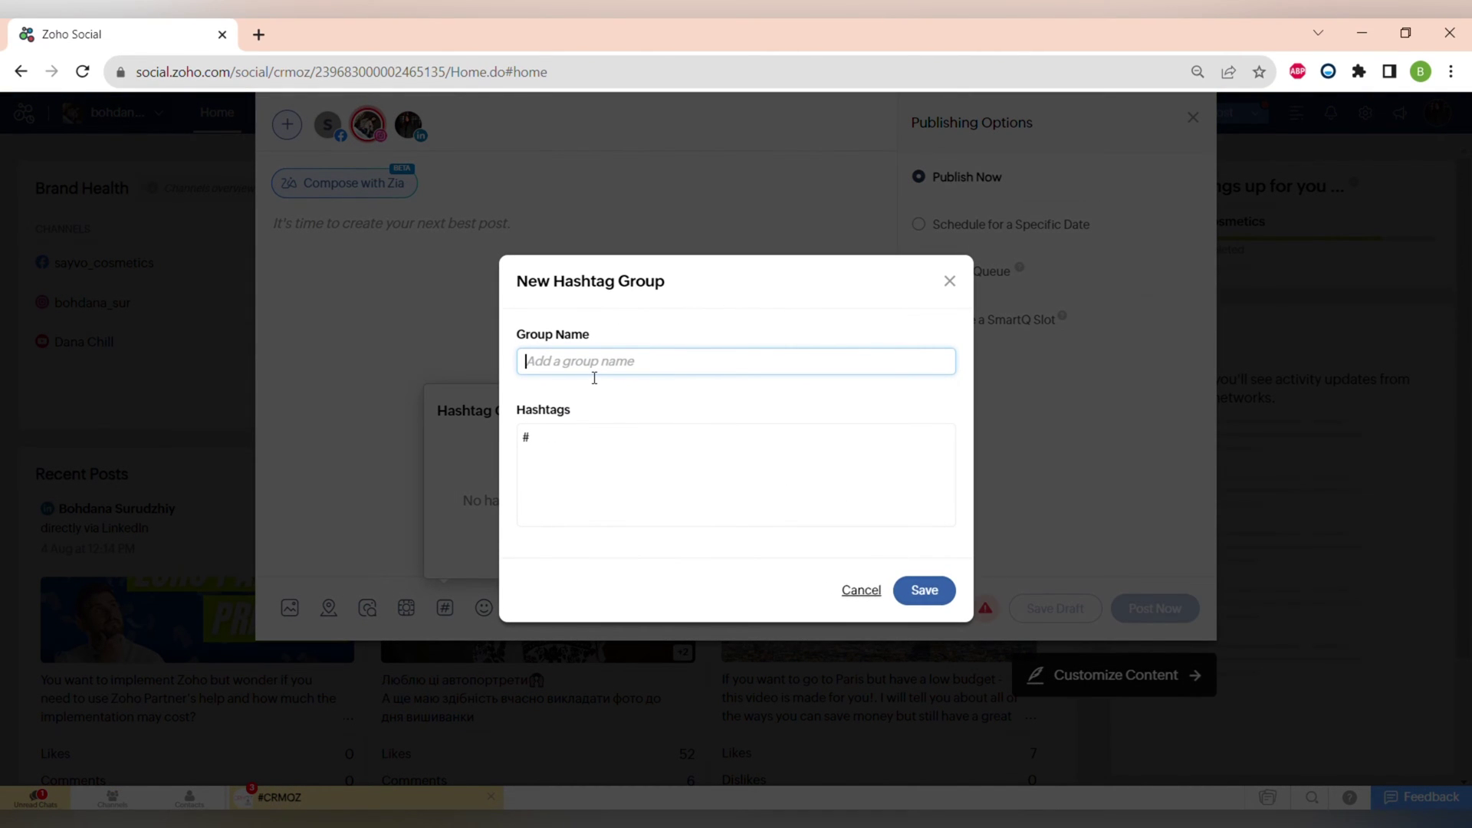
pyautogui.write('business')
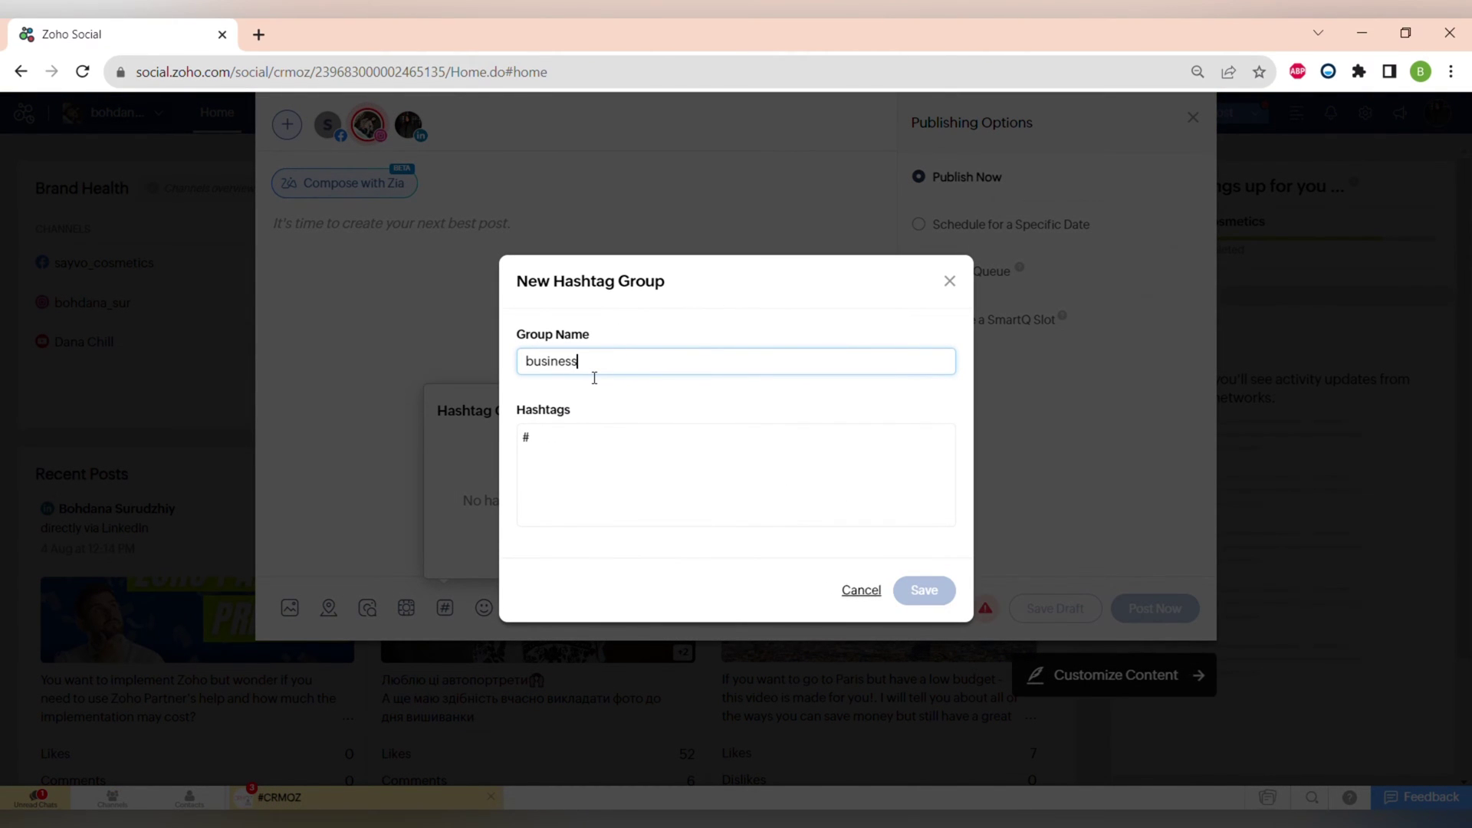
pyautogui.click(589, 448)
pyautogui.write('bu')
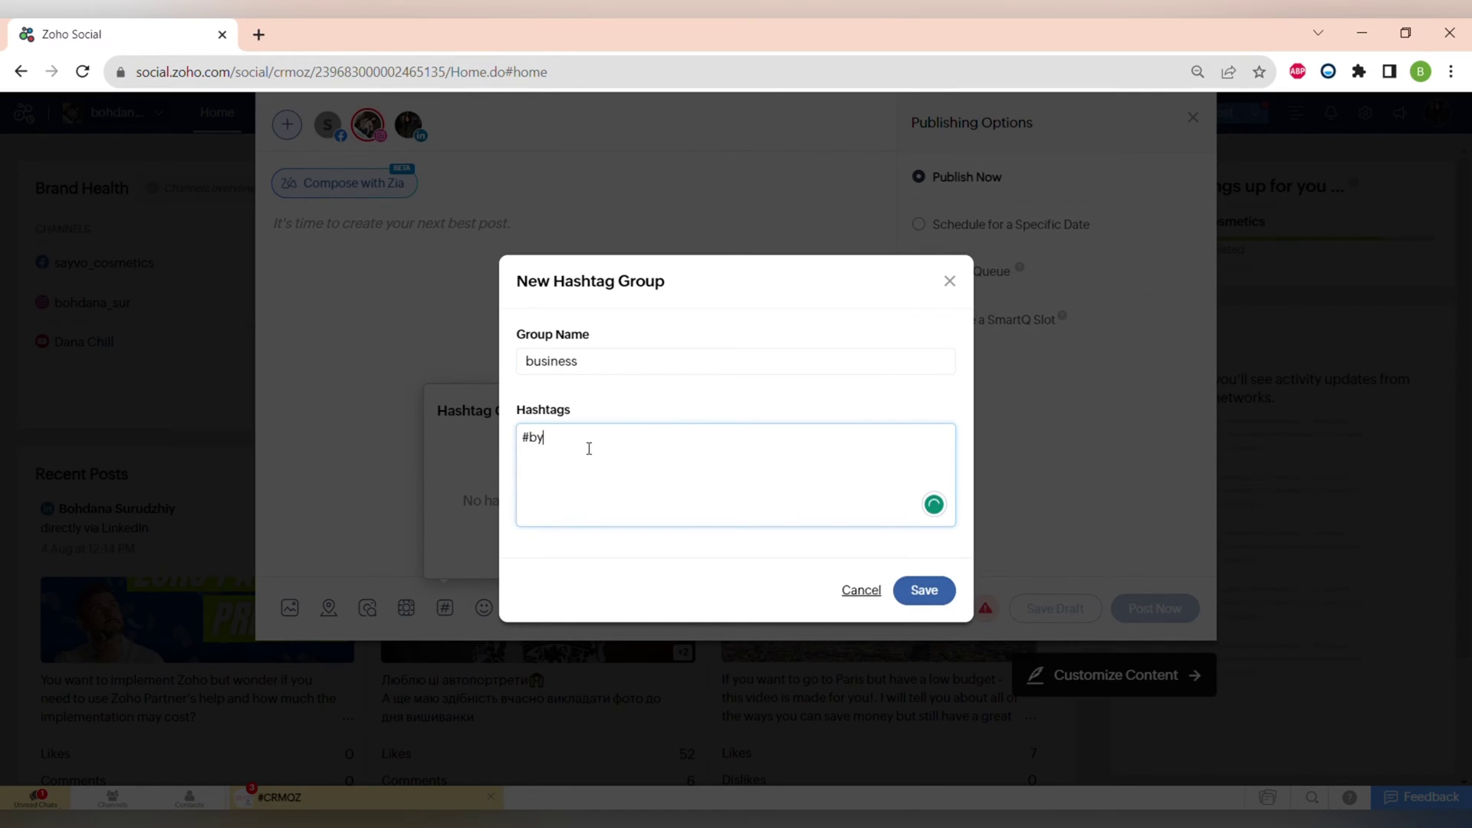
pyautogui.press('BackSpace')
pyautogui.write('usiness #')
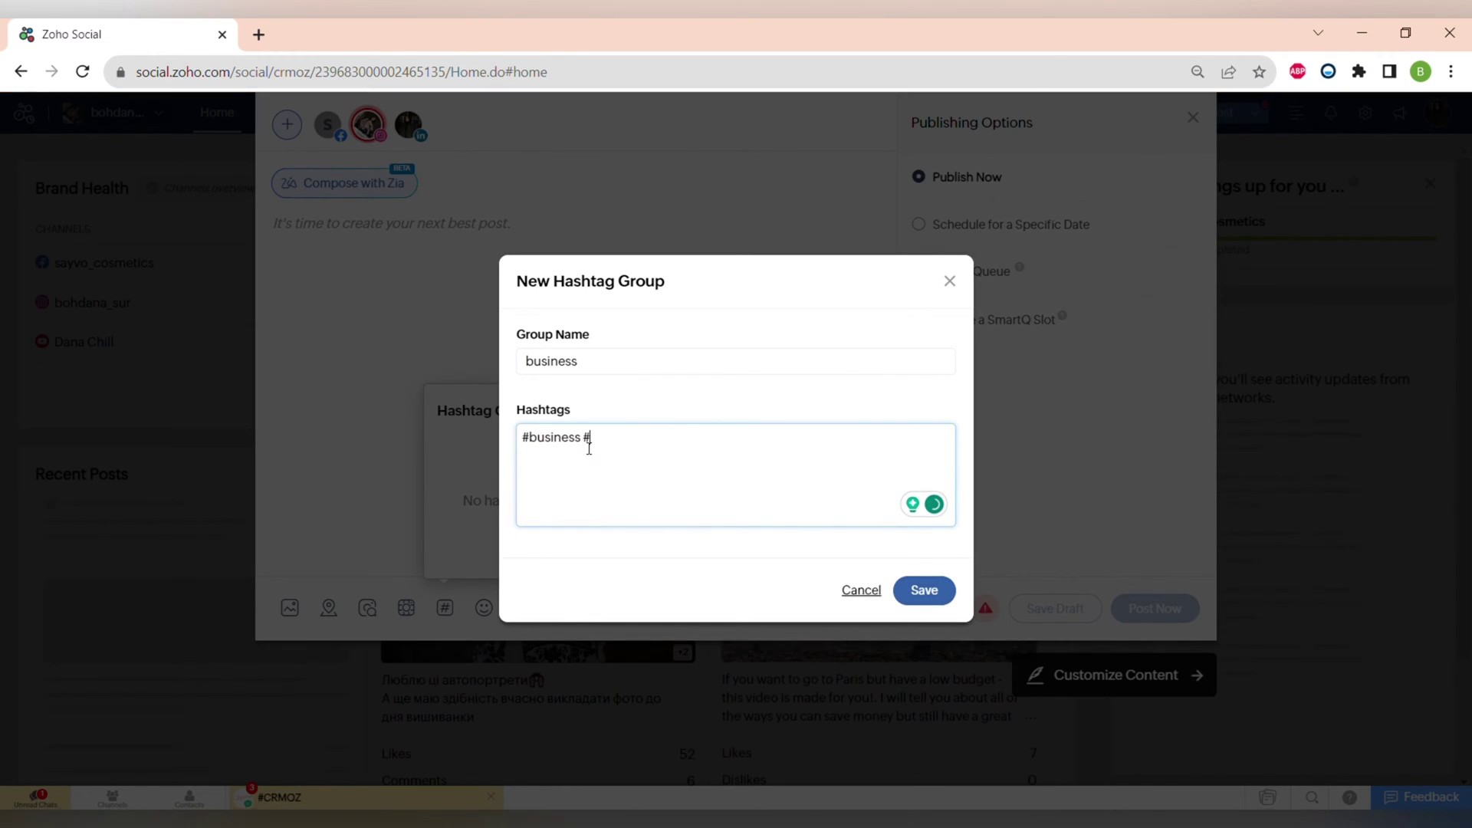
pyautogui.write('automation #')
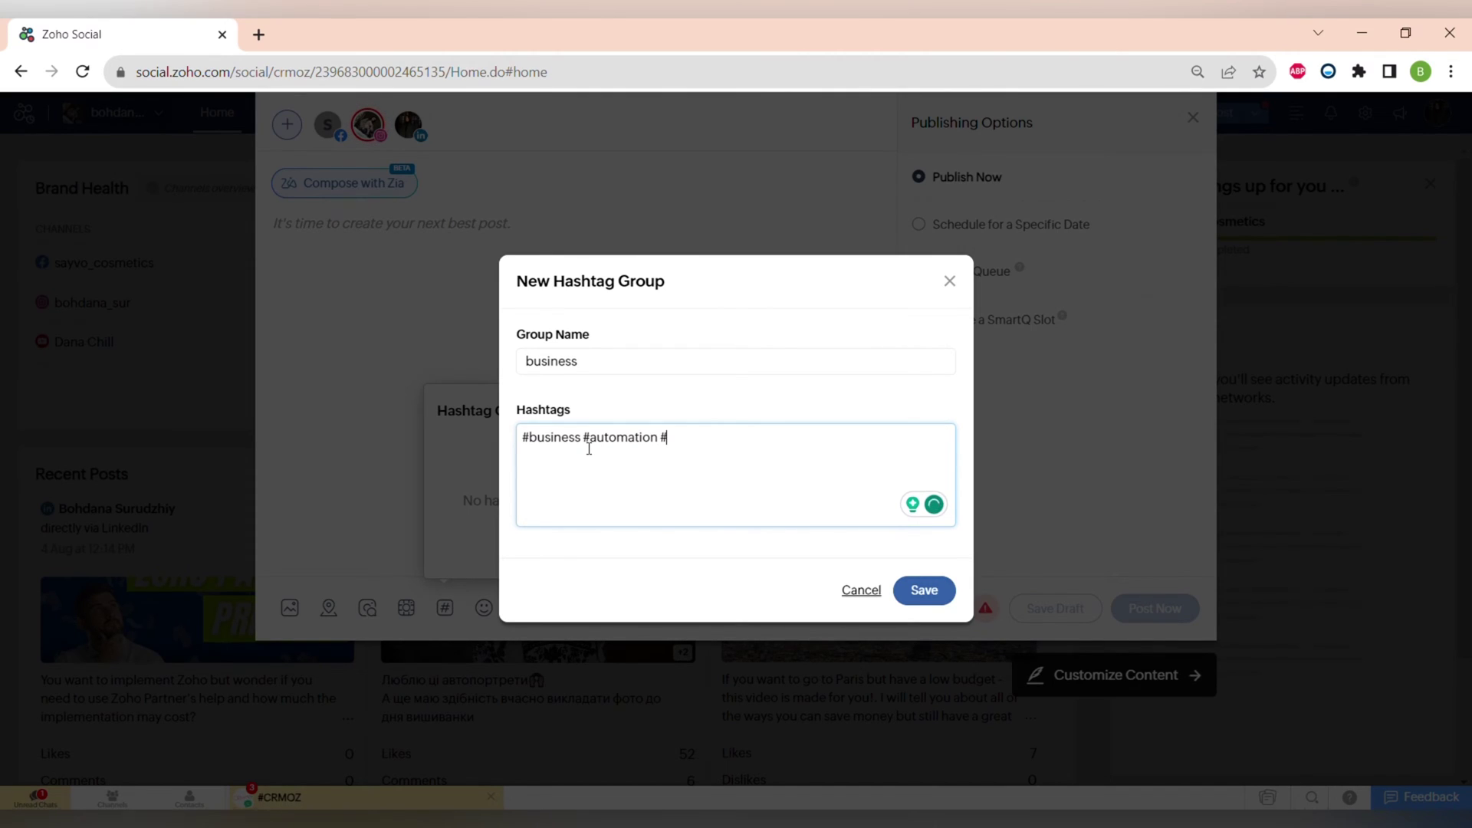
pyautogui.write('software #entrepreneur')
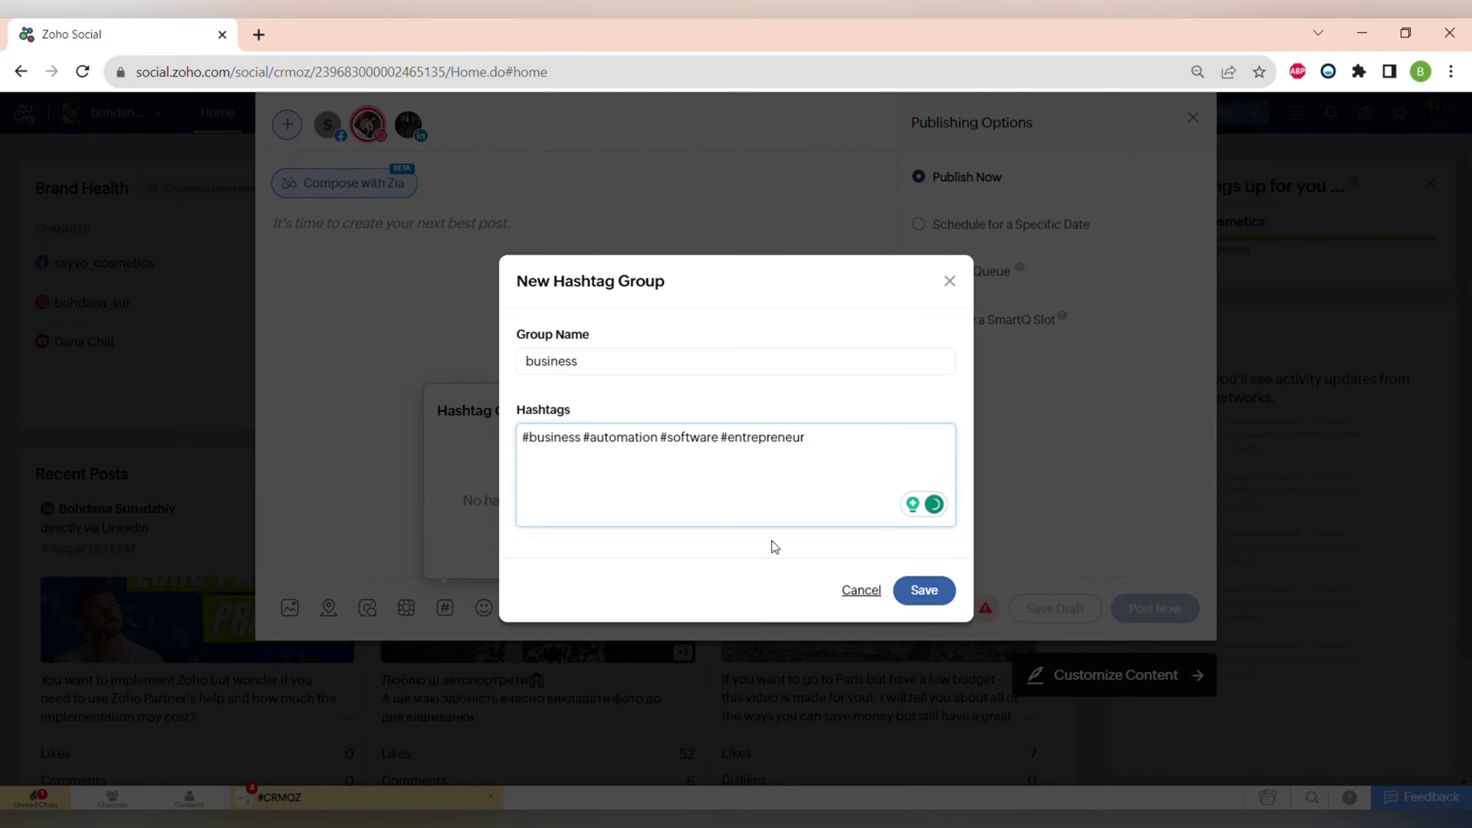
pyautogui.click(920, 590)
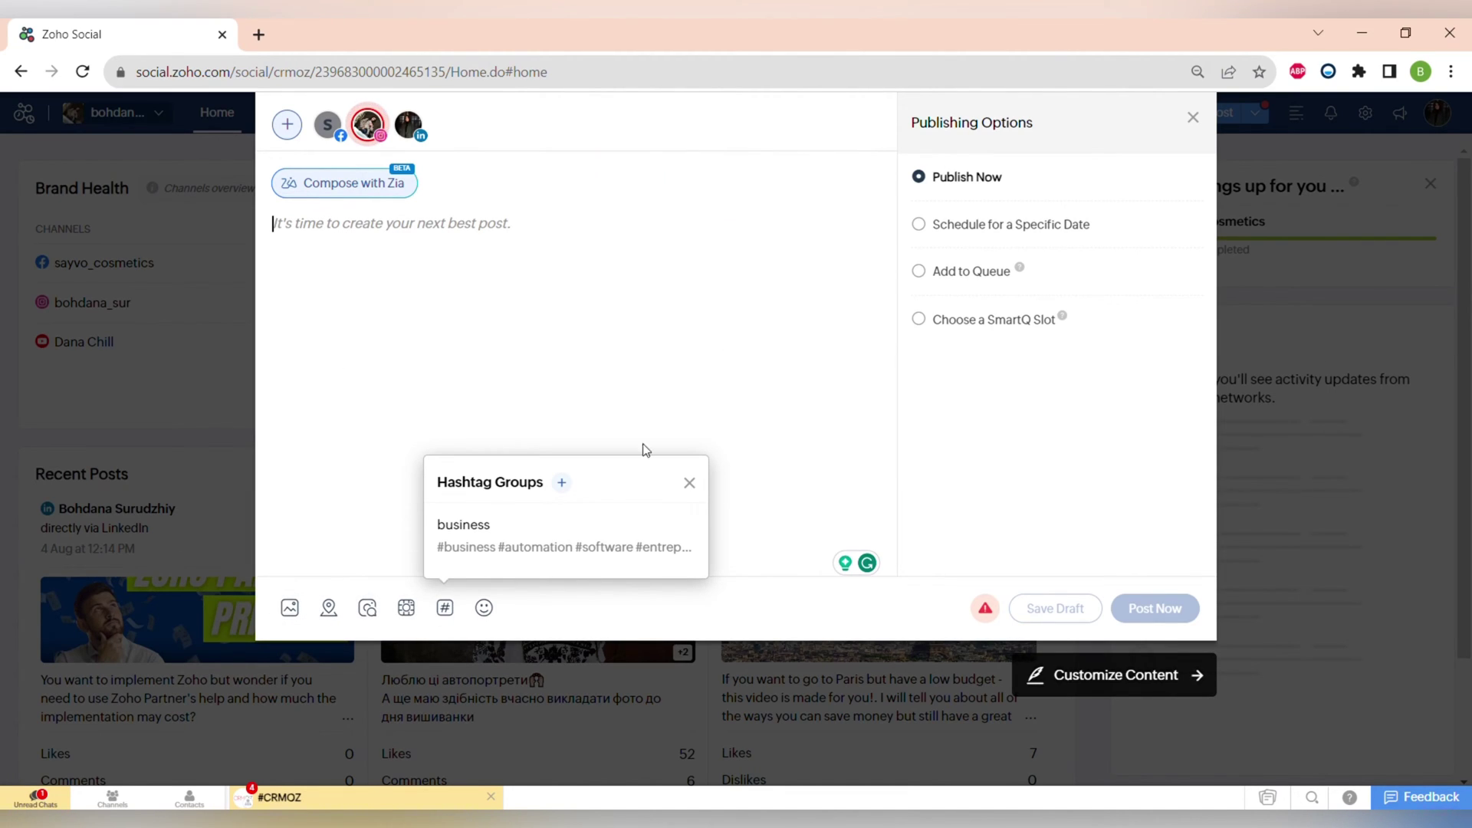
# Try specific-date and queue publishing, then use the SmartQ slot Tue, 15 Aug 2023, 05:00 PM
pyautogui.click(976, 226)
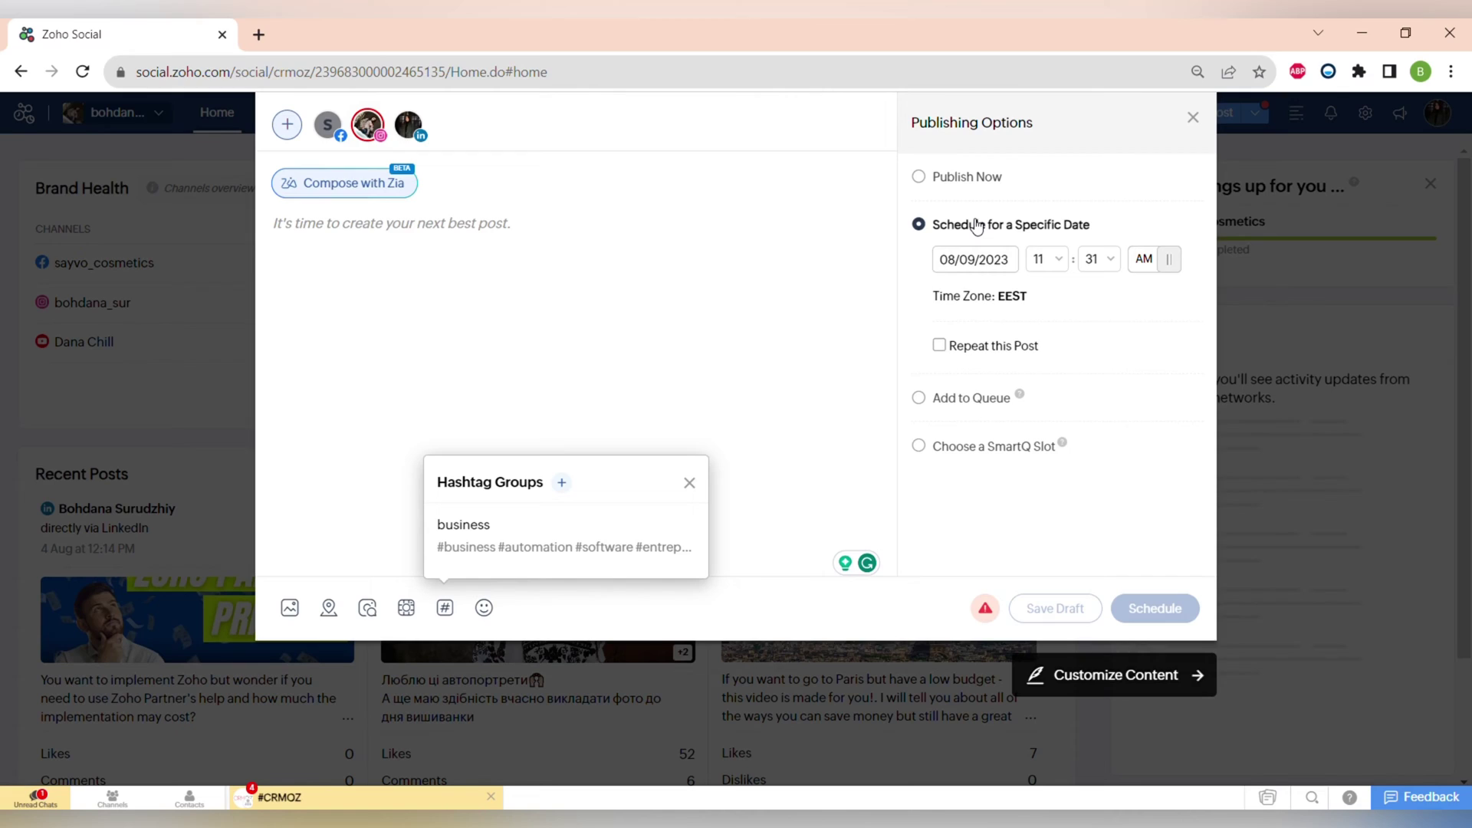
pyautogui.click(942, 397)
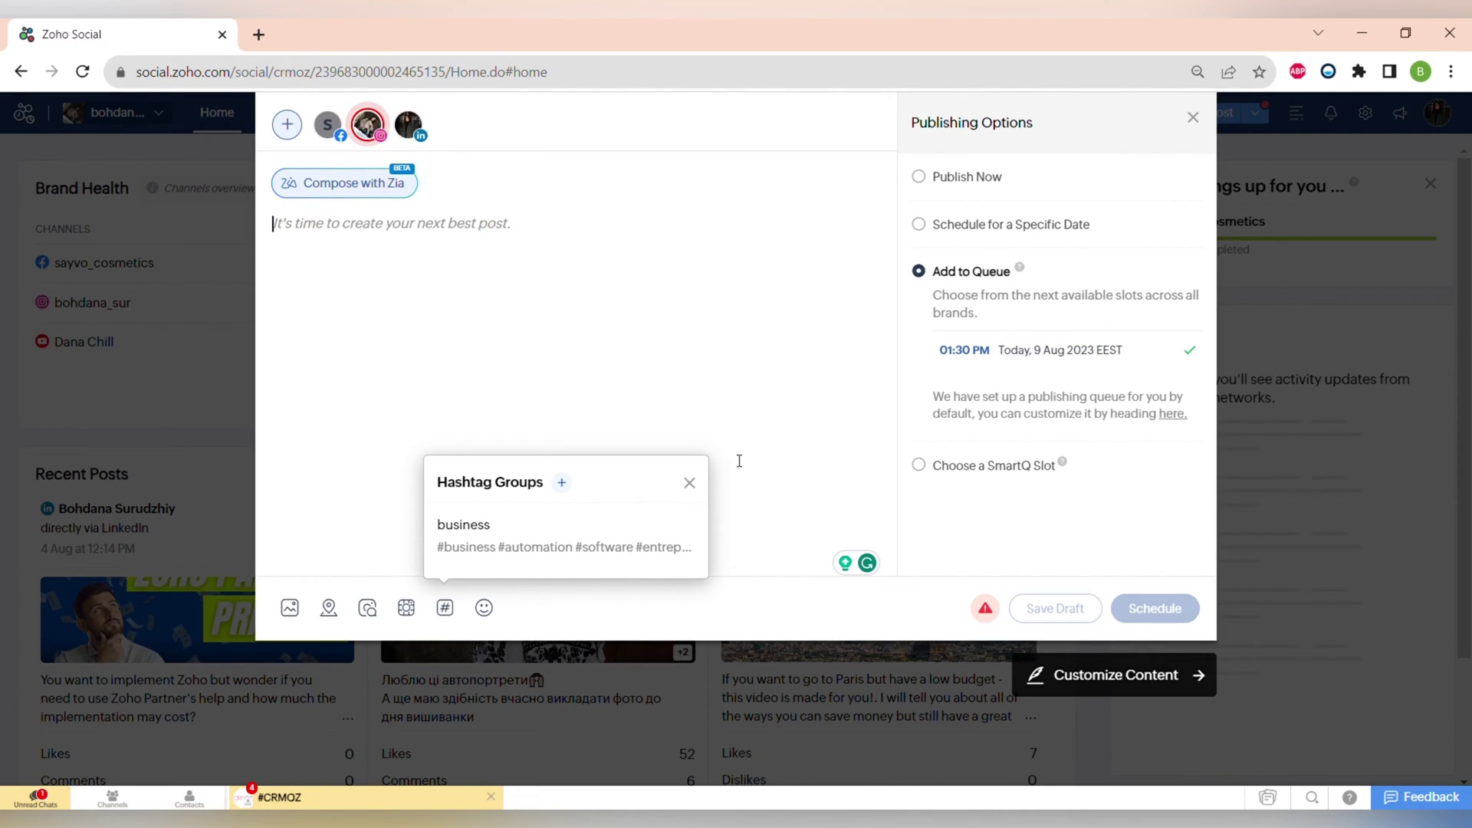
pyautogui.click(691, 483)
pyautogui.click(959, 466)
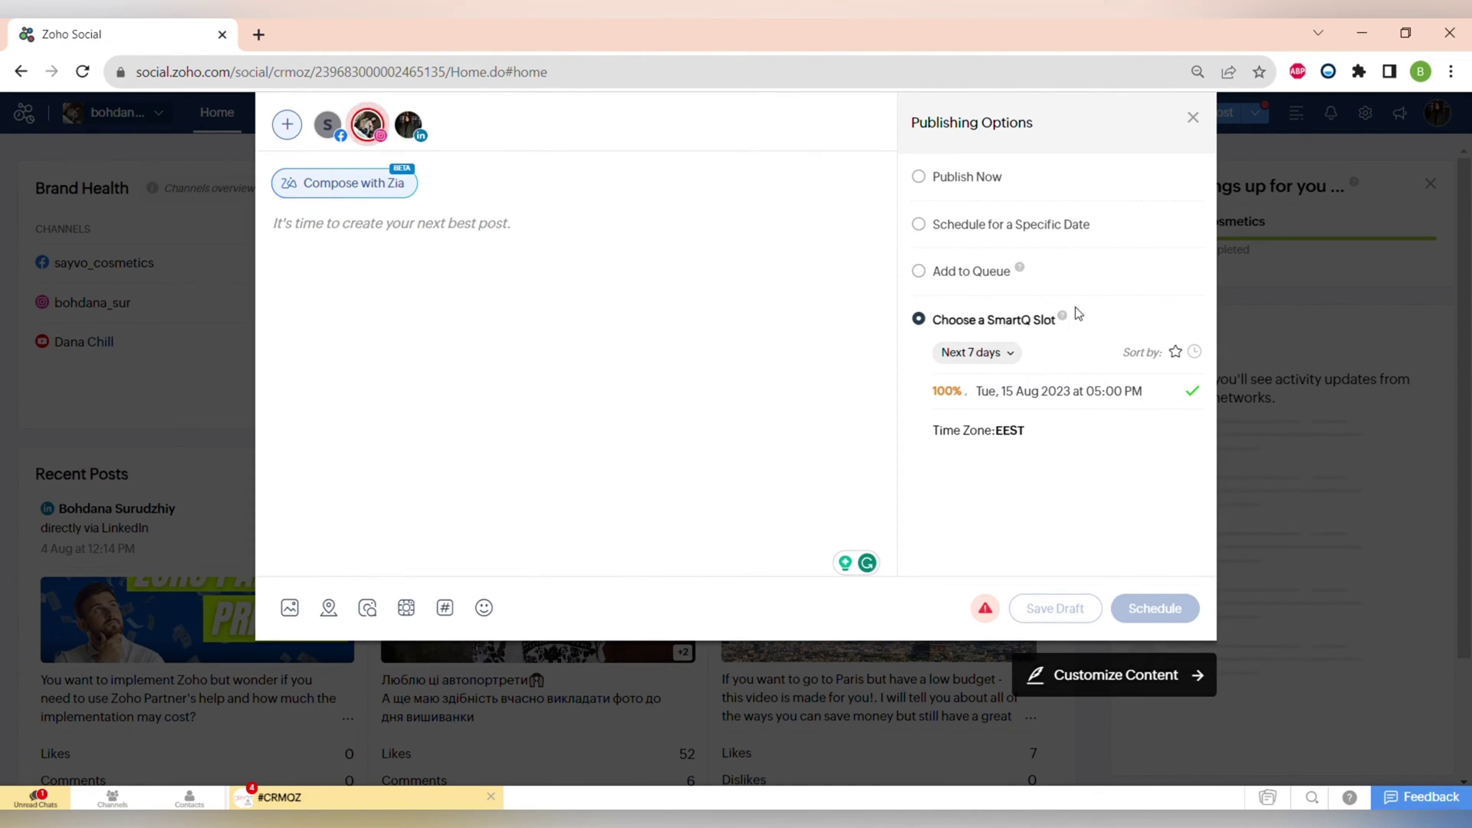
pyautogui.moveTo(1064, 316)
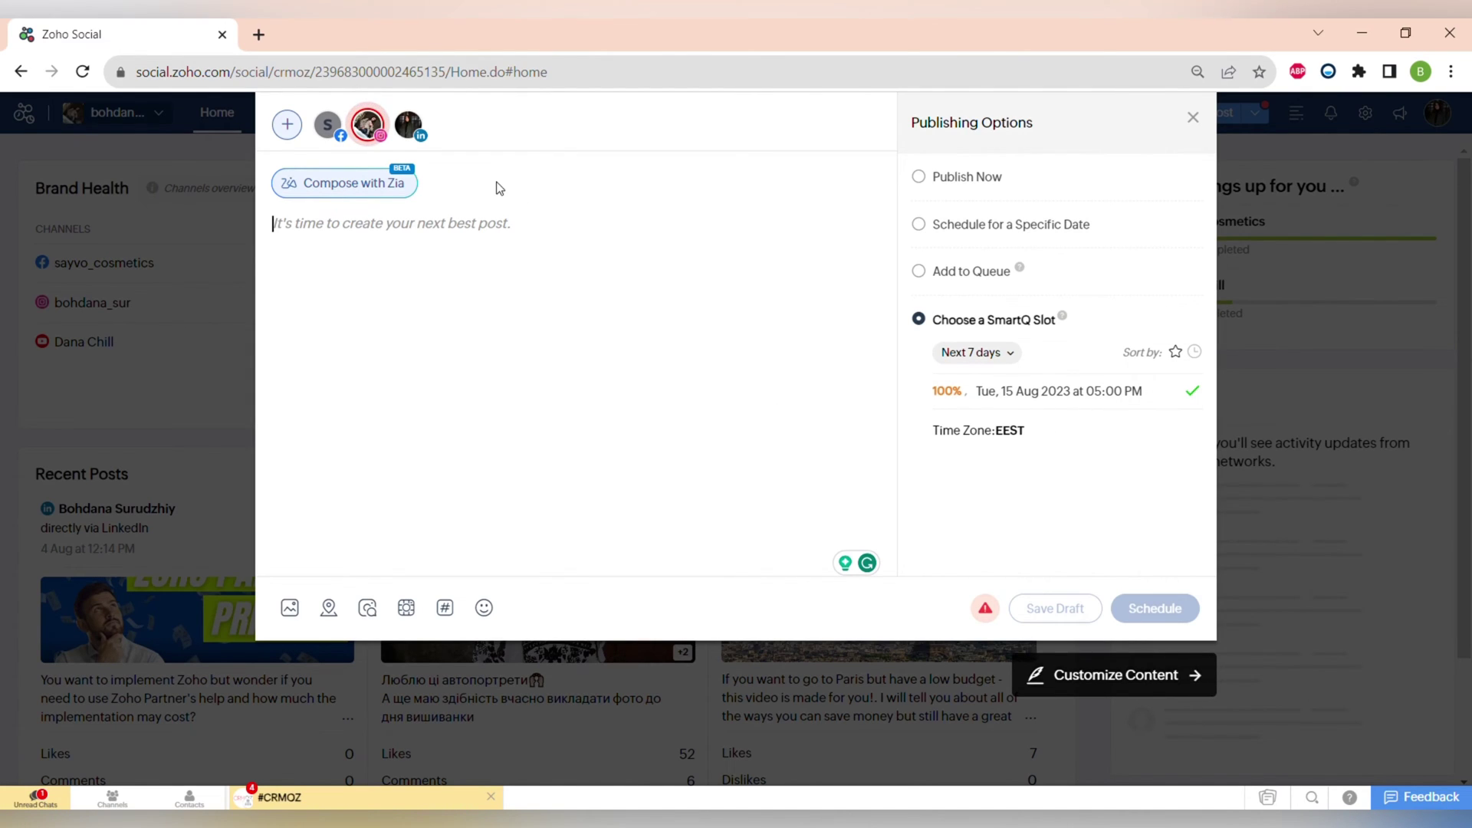
# Open Compose with Zia, keep Social Media Post as content type, then close it without generating
pyautogui.click(367, 183)
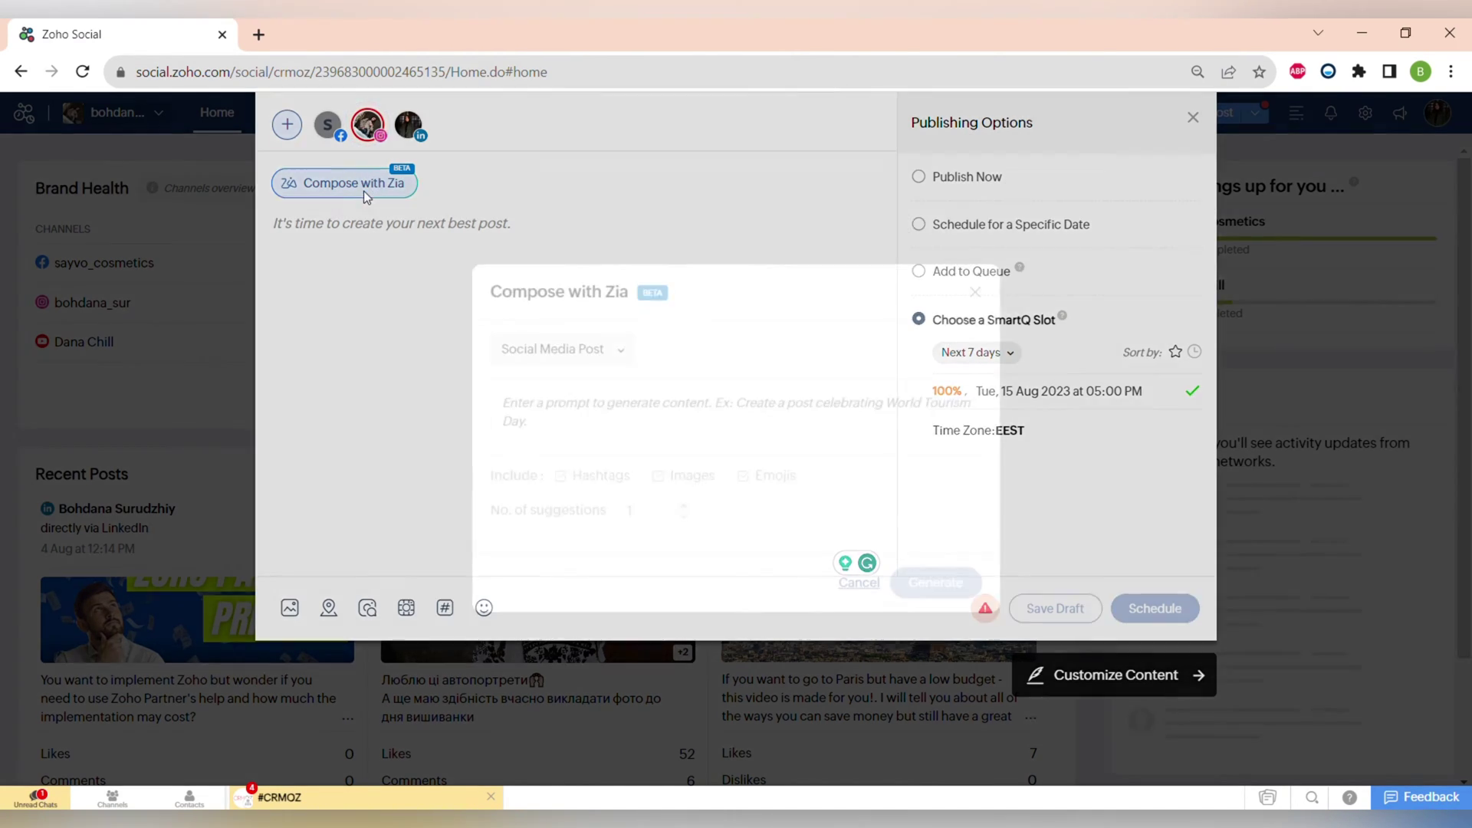
pyautogui.click(563, 355)
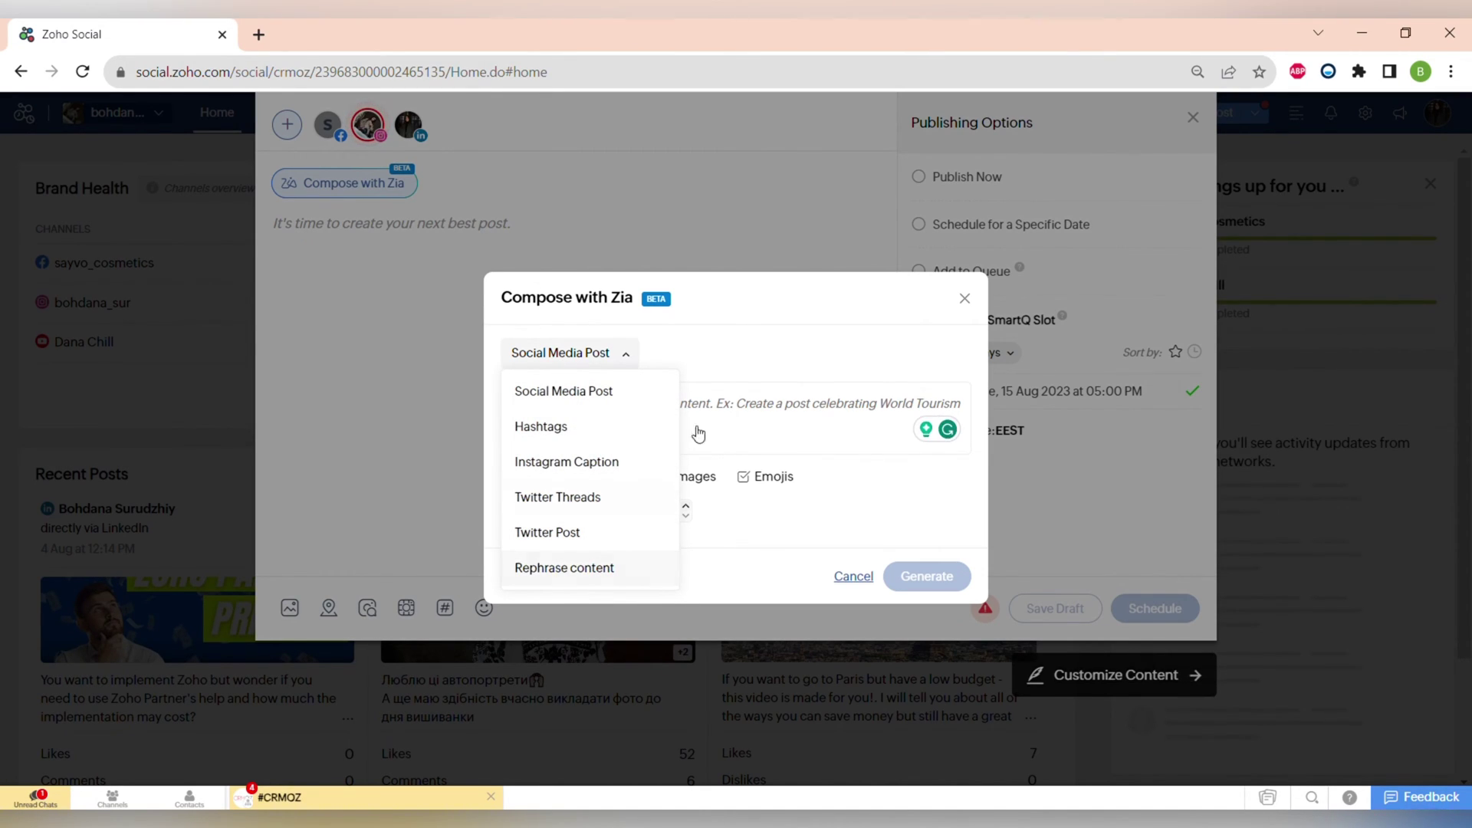
pyautogui.click(756, 400)
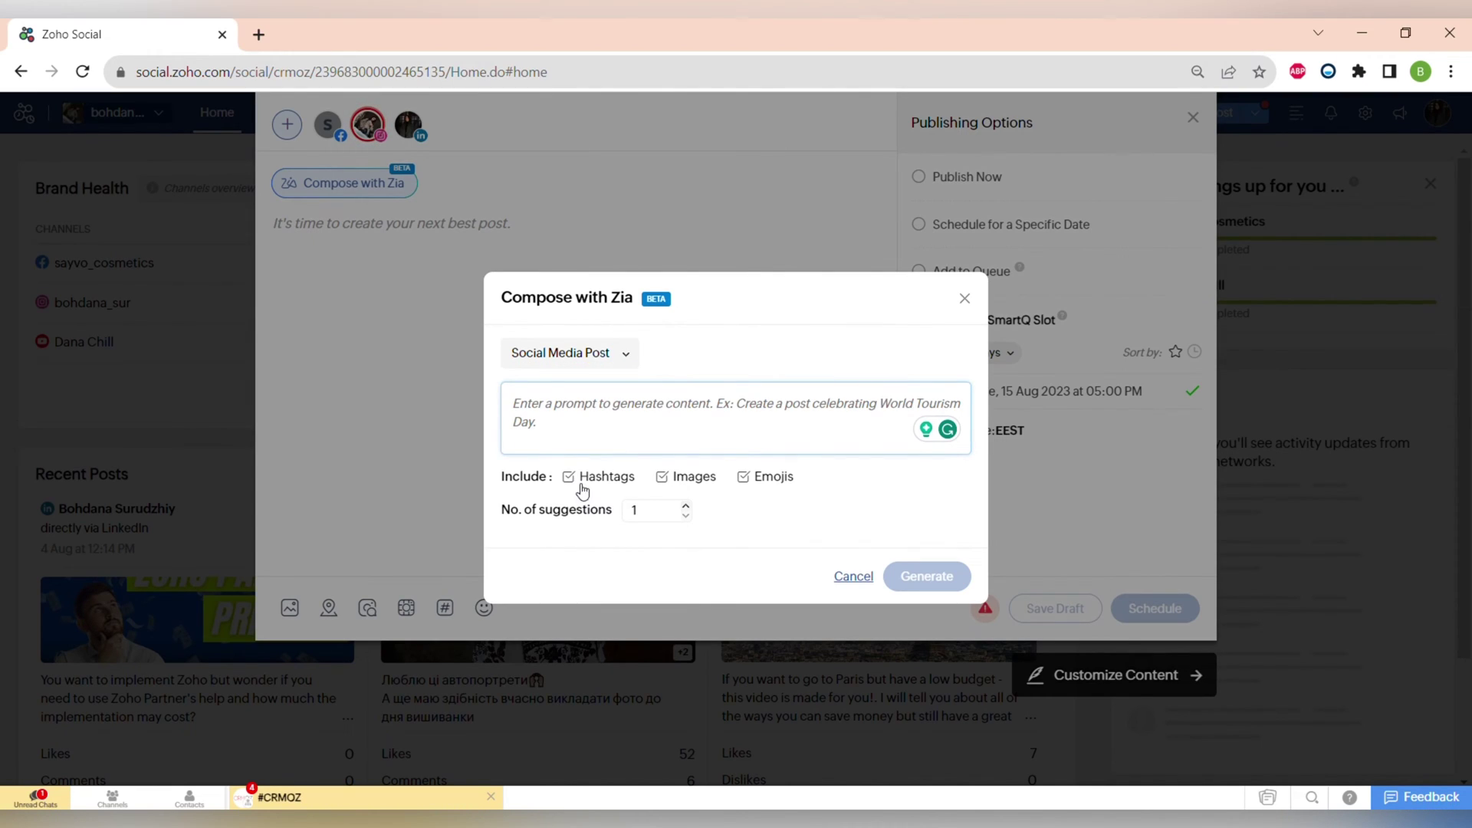
pyautogui.click(665, 521)
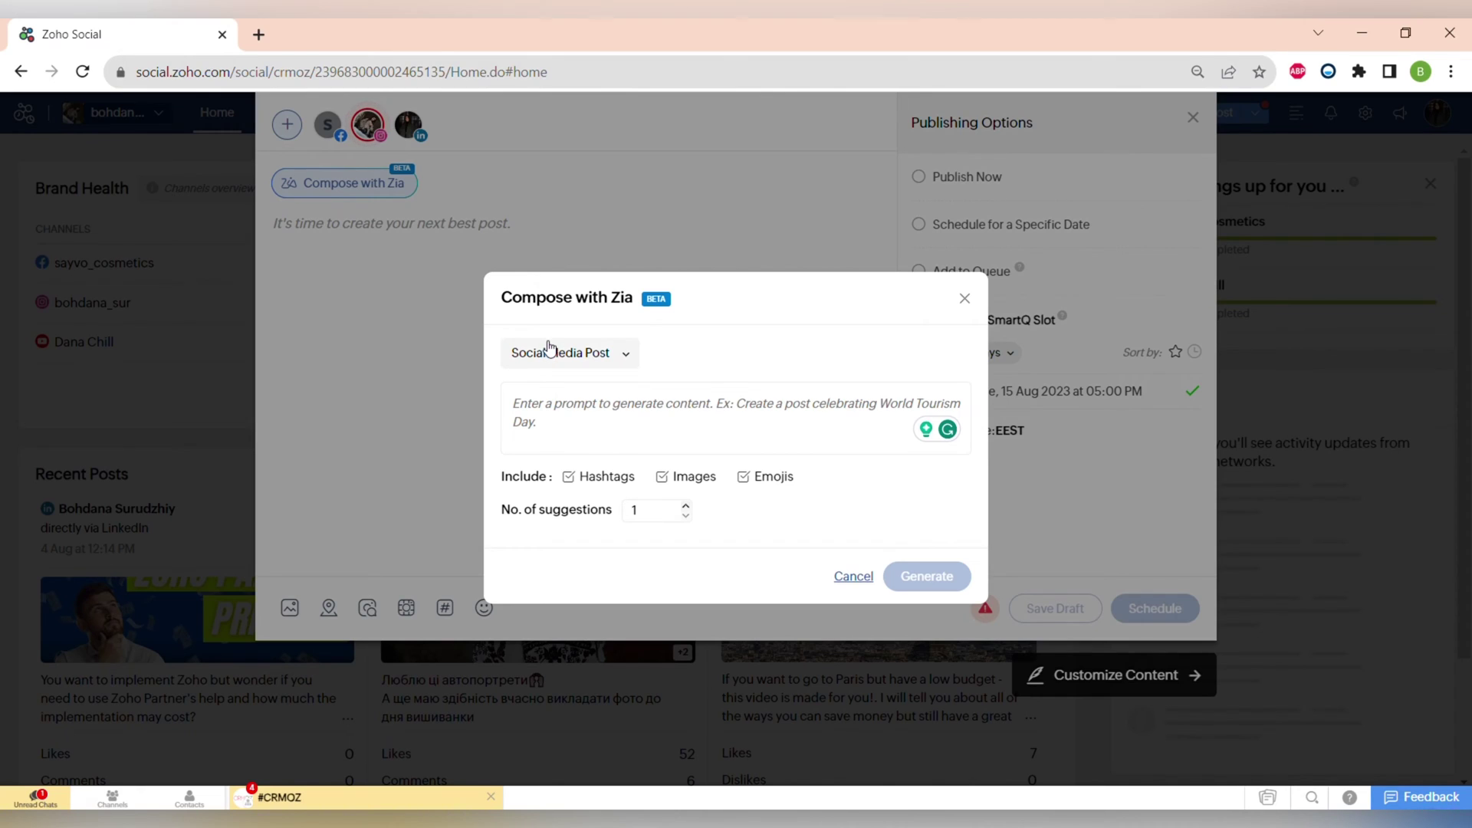
pyautogui.click(964, 299)
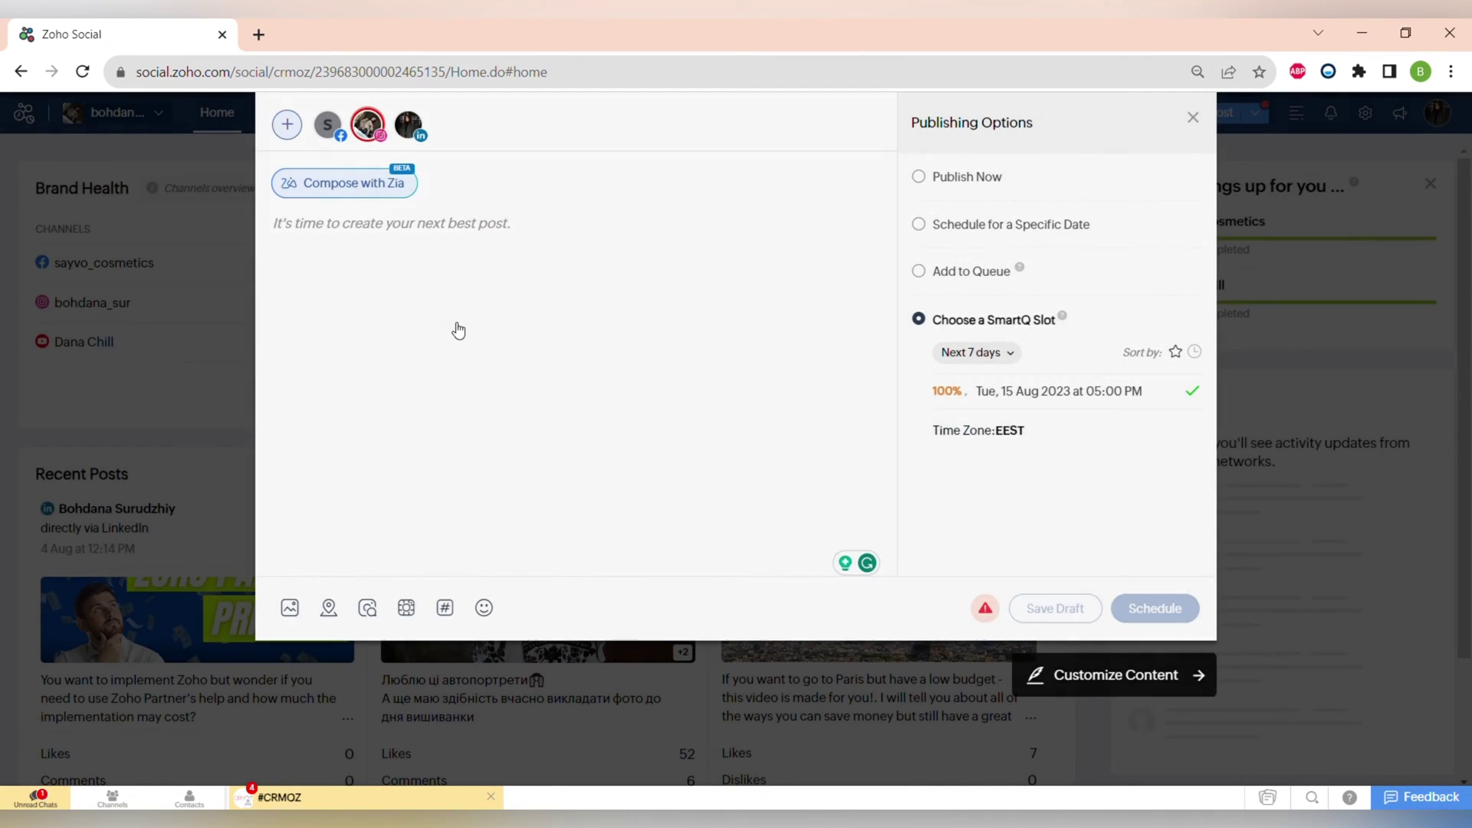
# Write the Happy Birthday post text and start designing its image on Canva
pyautogui.write('njd')
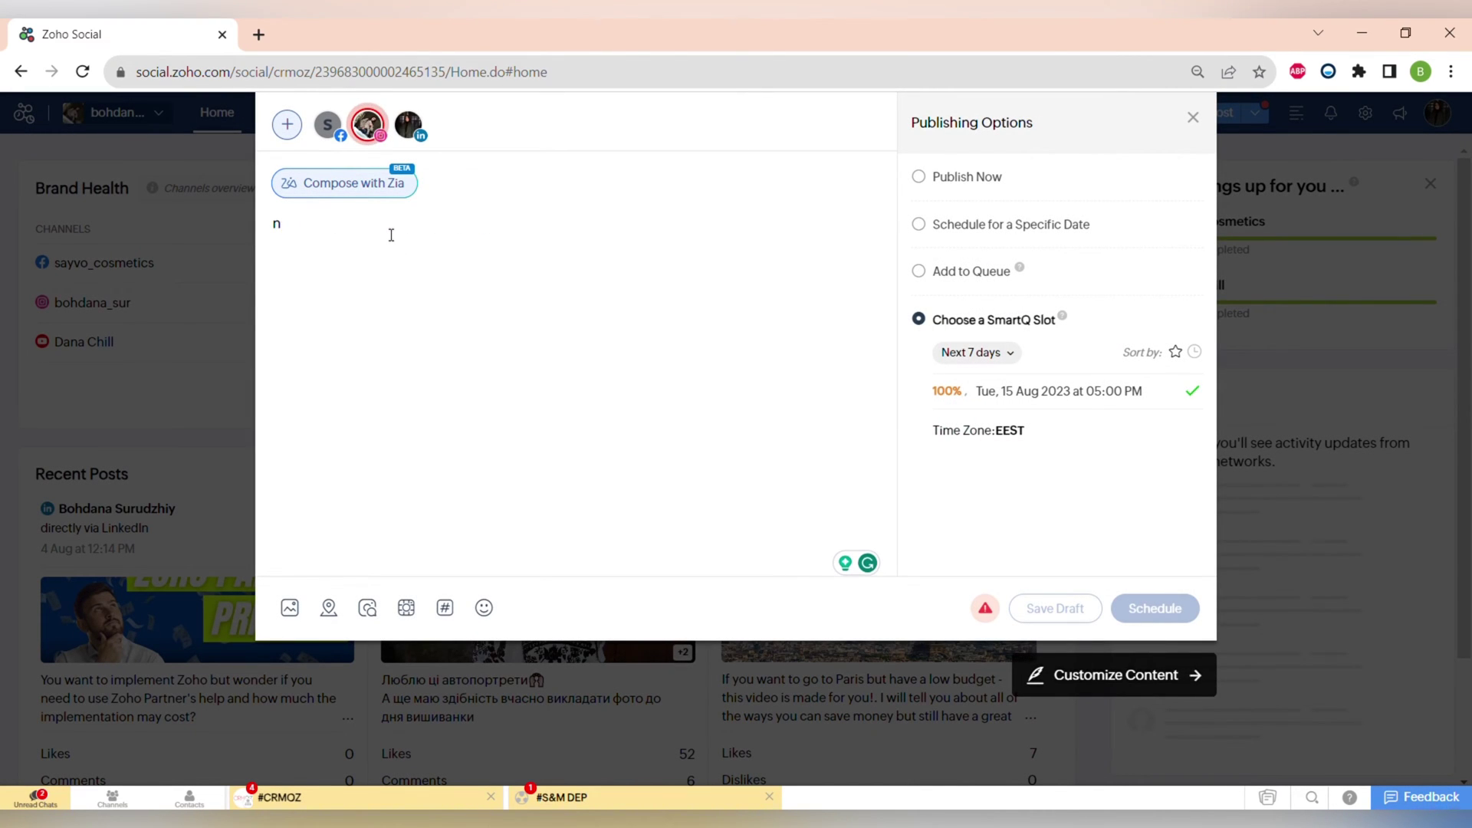
pyautogui.press('BackSpace')
pyautogui.write('Hap')
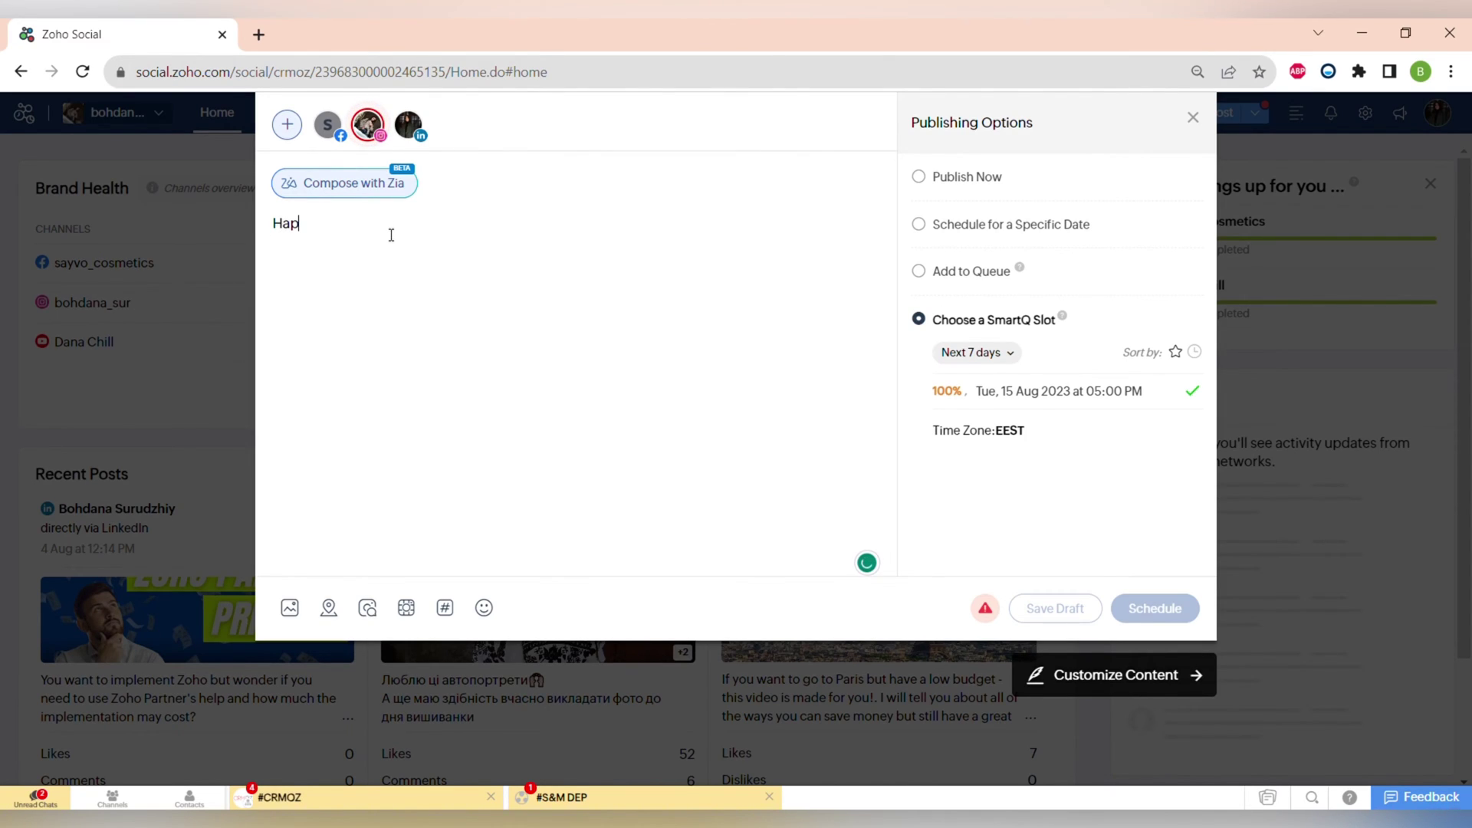
pyautogui.write('py Birthday')
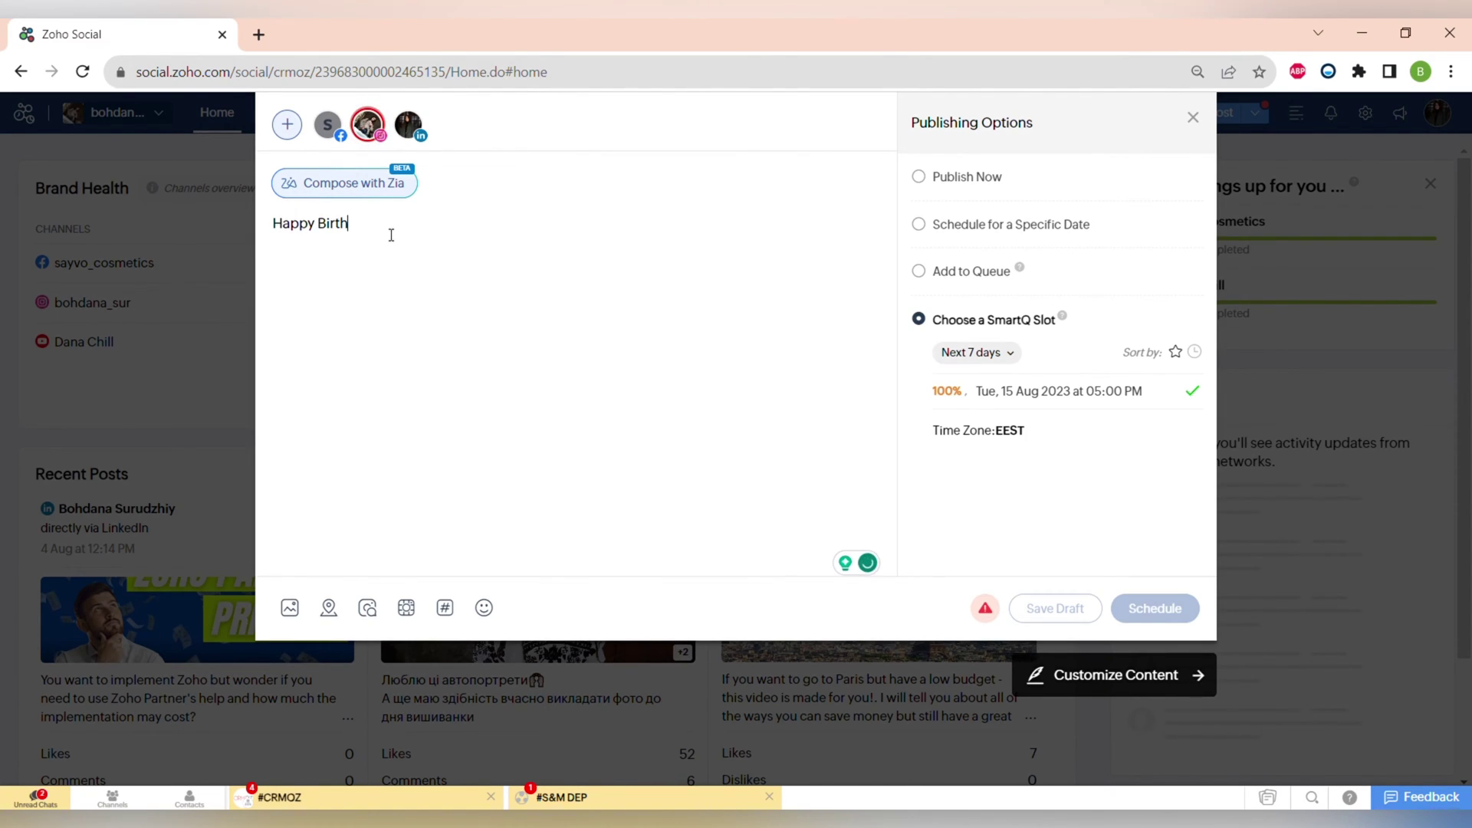
pyautogui.click(291, 607)
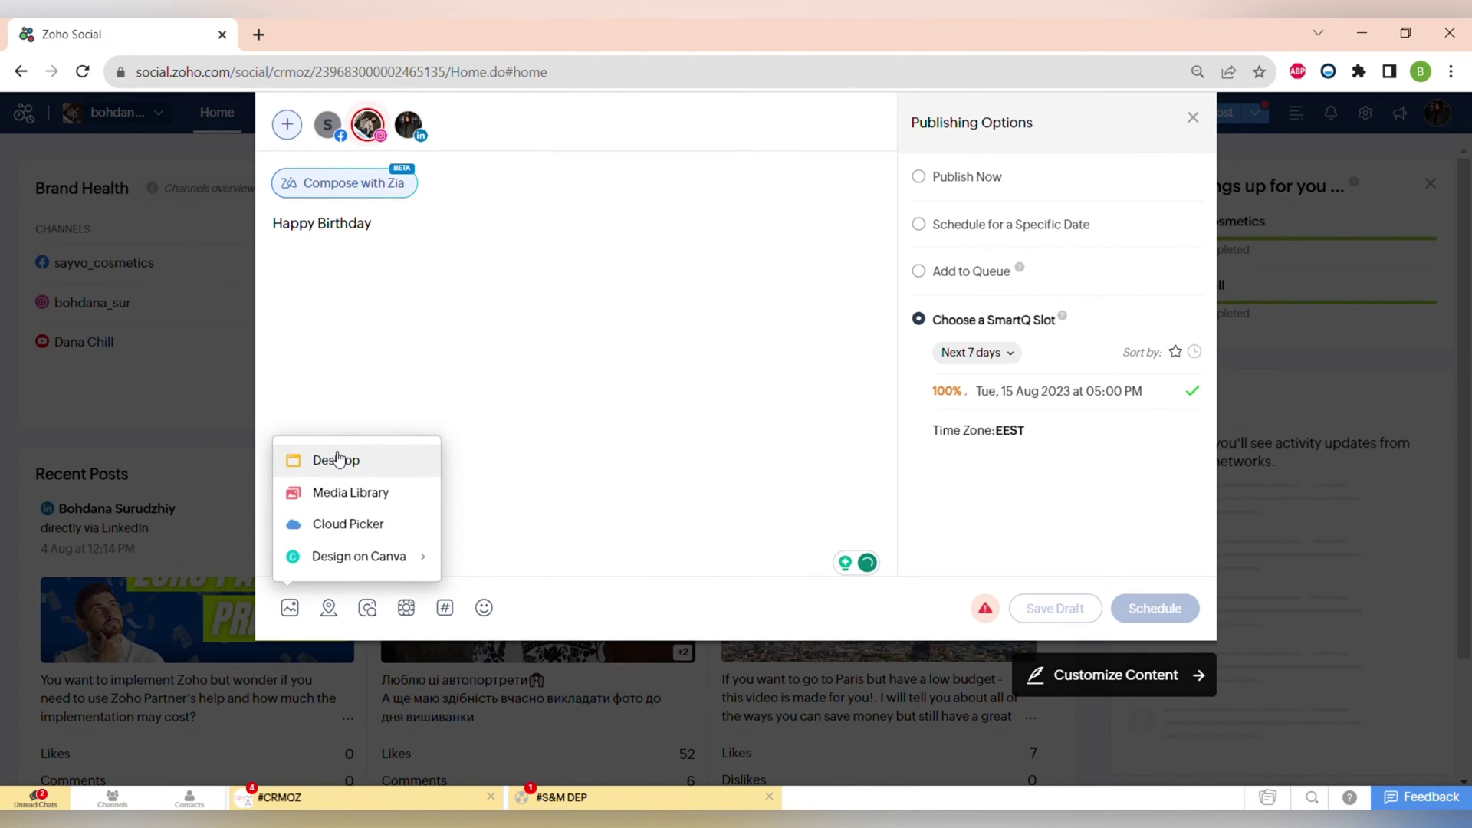
pyautogui.click(346, 559)
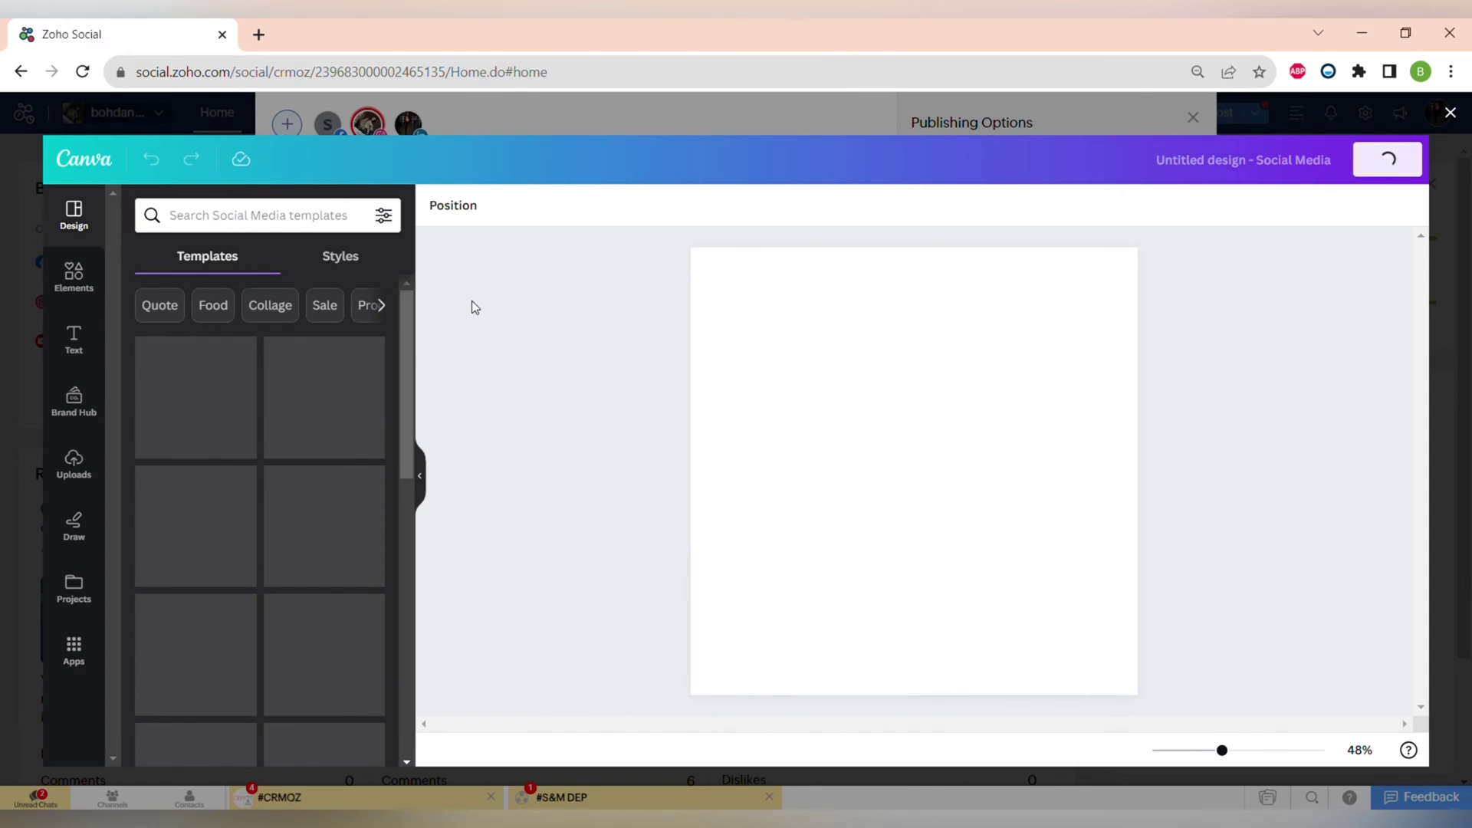
# Apply the technology quote template in Canva and inspect its background, logo and quote text
pyautogui.scroll(-10, 261, 482)
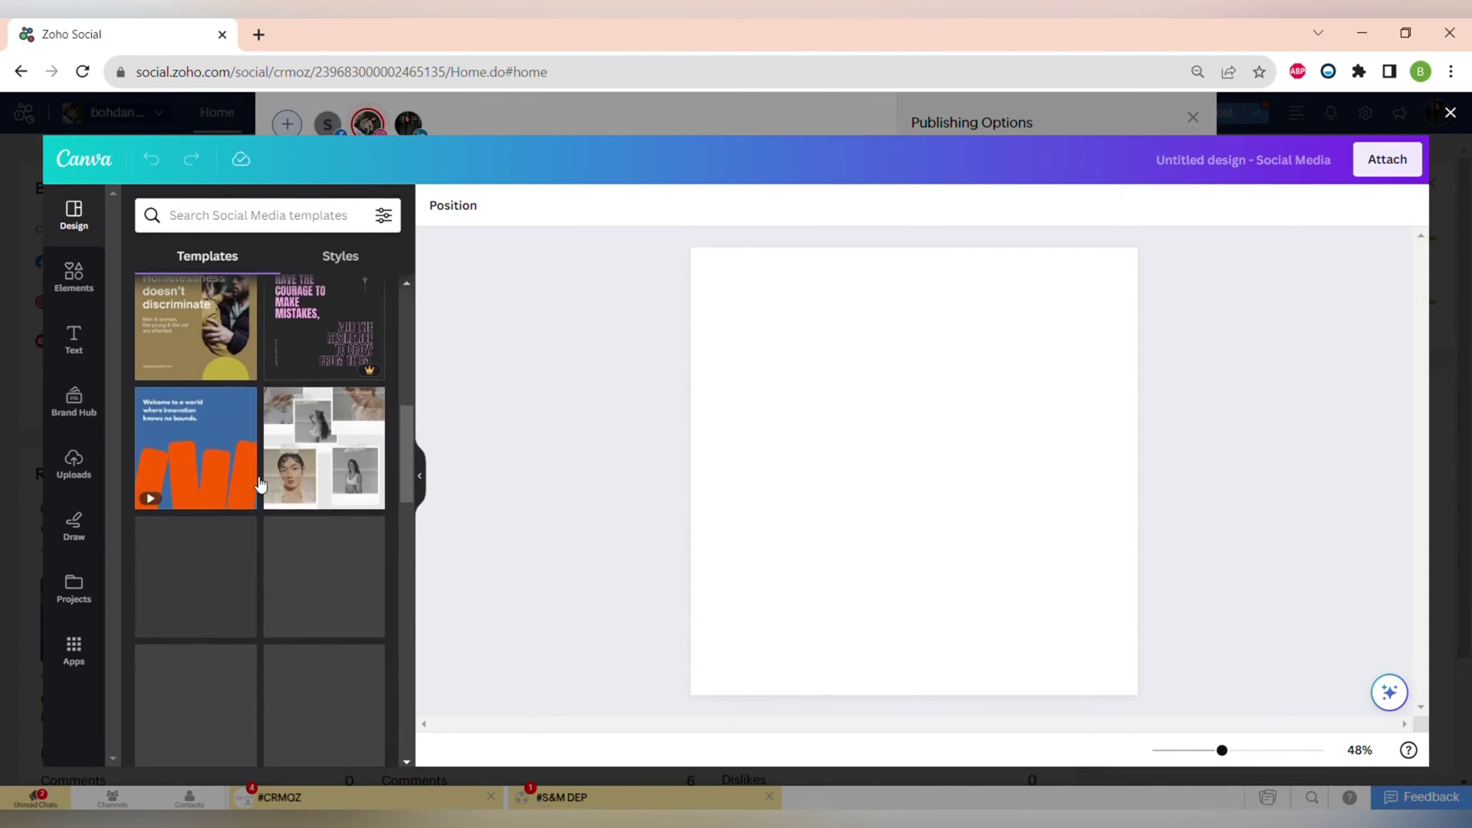
pyautogui.moveTo(323, 537); pyautogui.dragTo(797, 335)
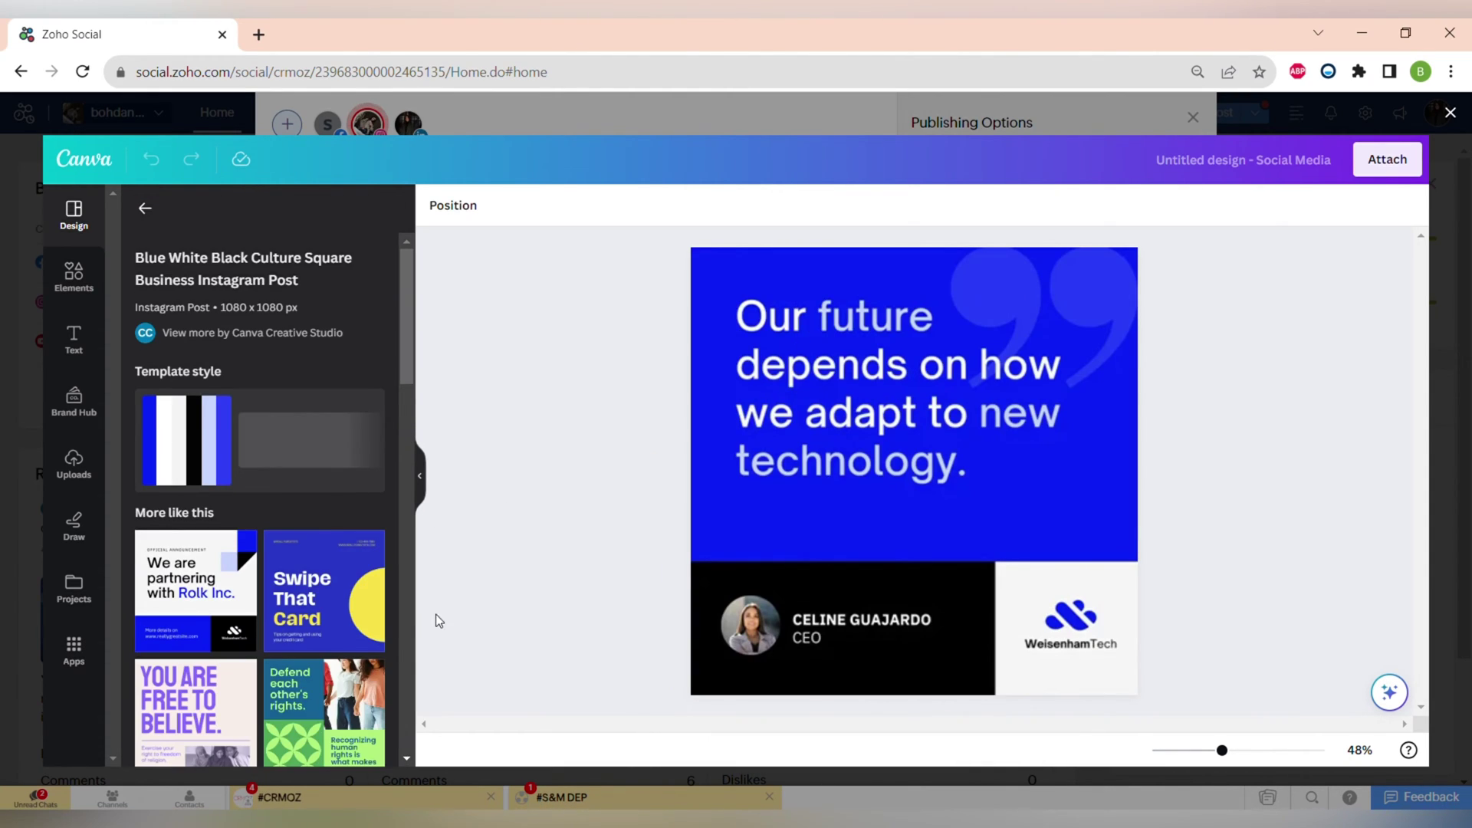
pyautogui.click(872, 532)
pyautogui.click(1101, 609)
pyautogui.click(1021, 410)
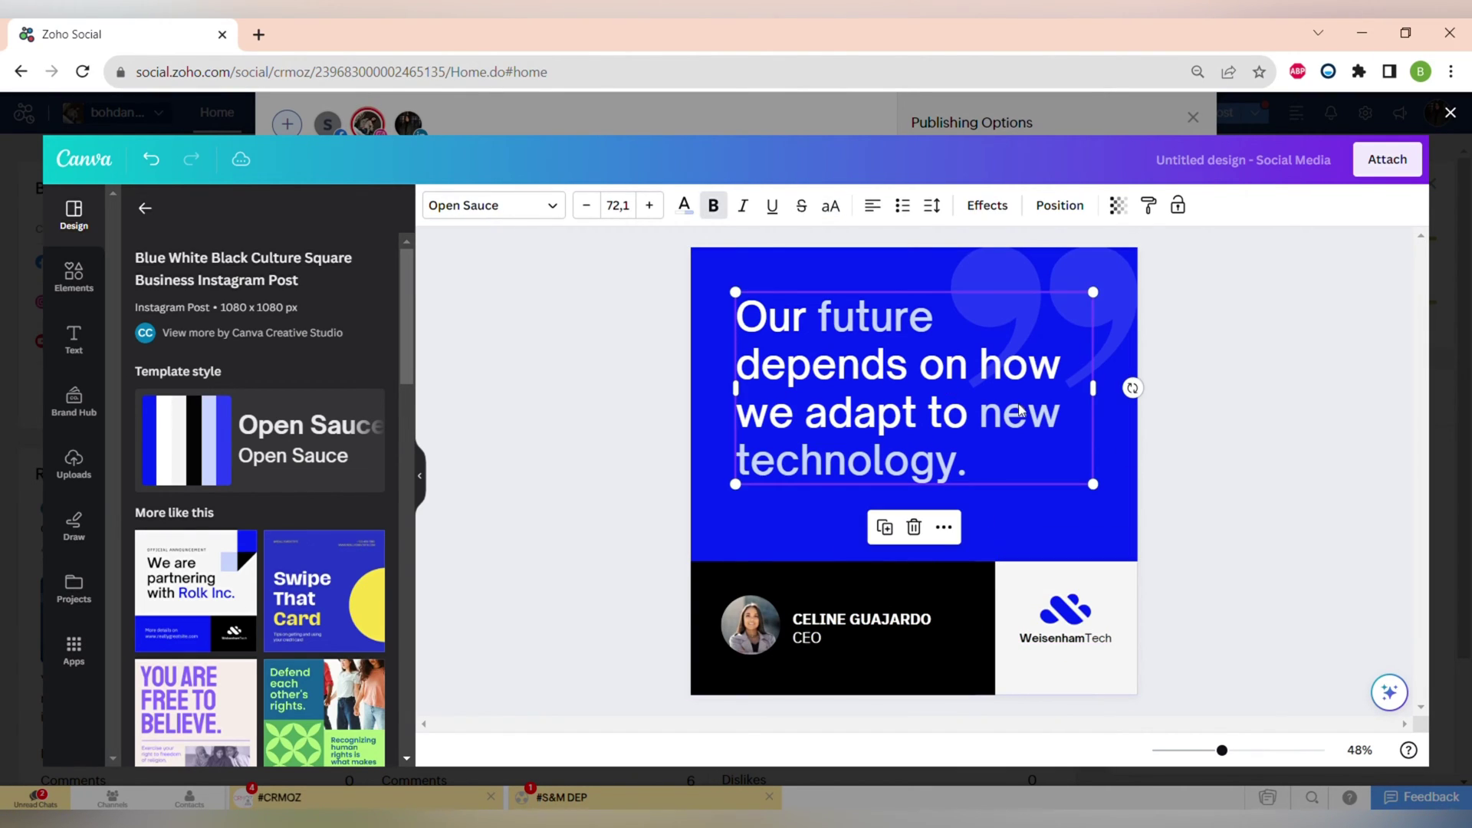
pyautogui.click(1297, 535)
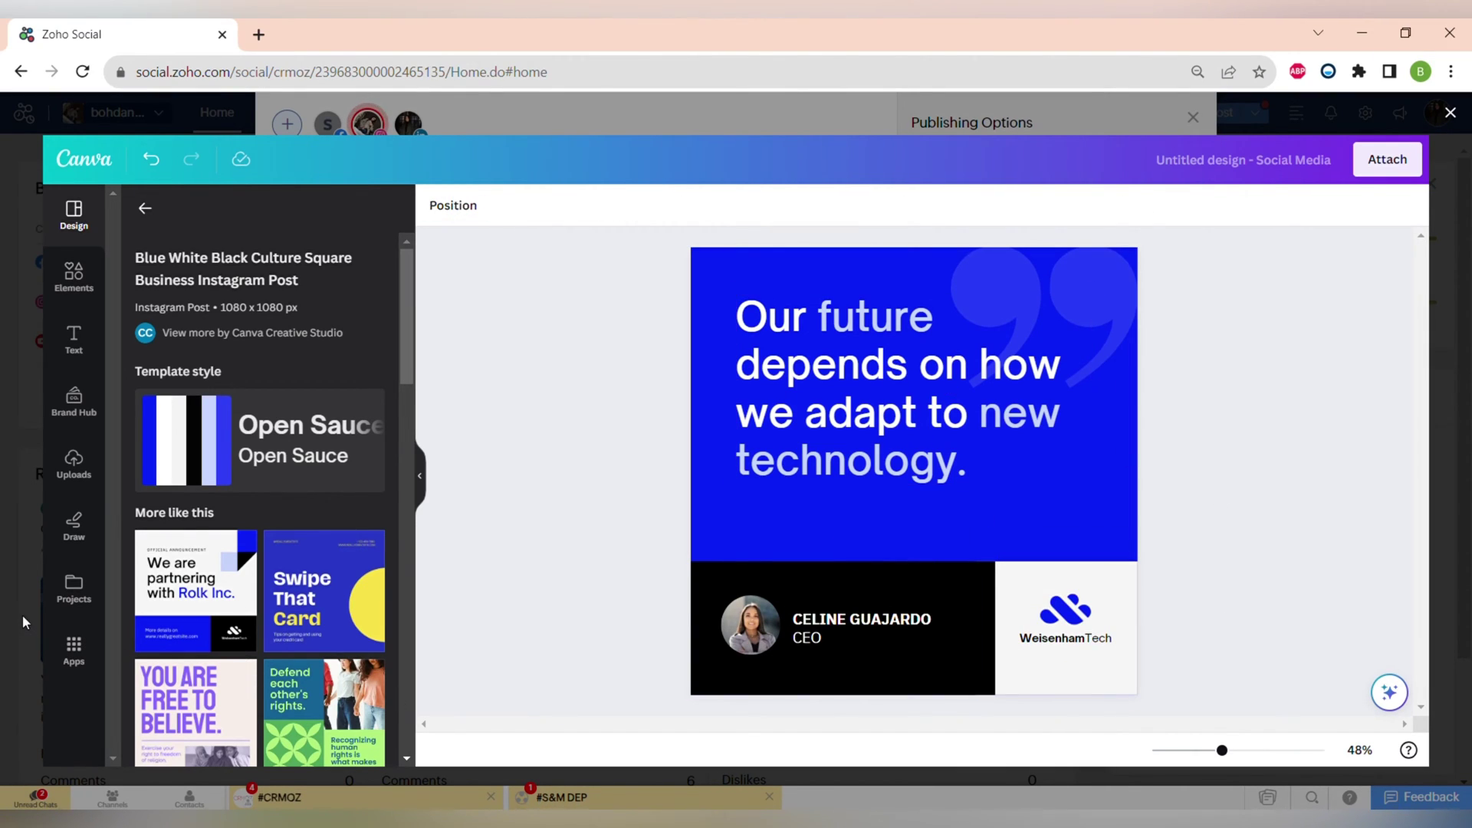
pyautogui.scroll(-10, 251, 617)
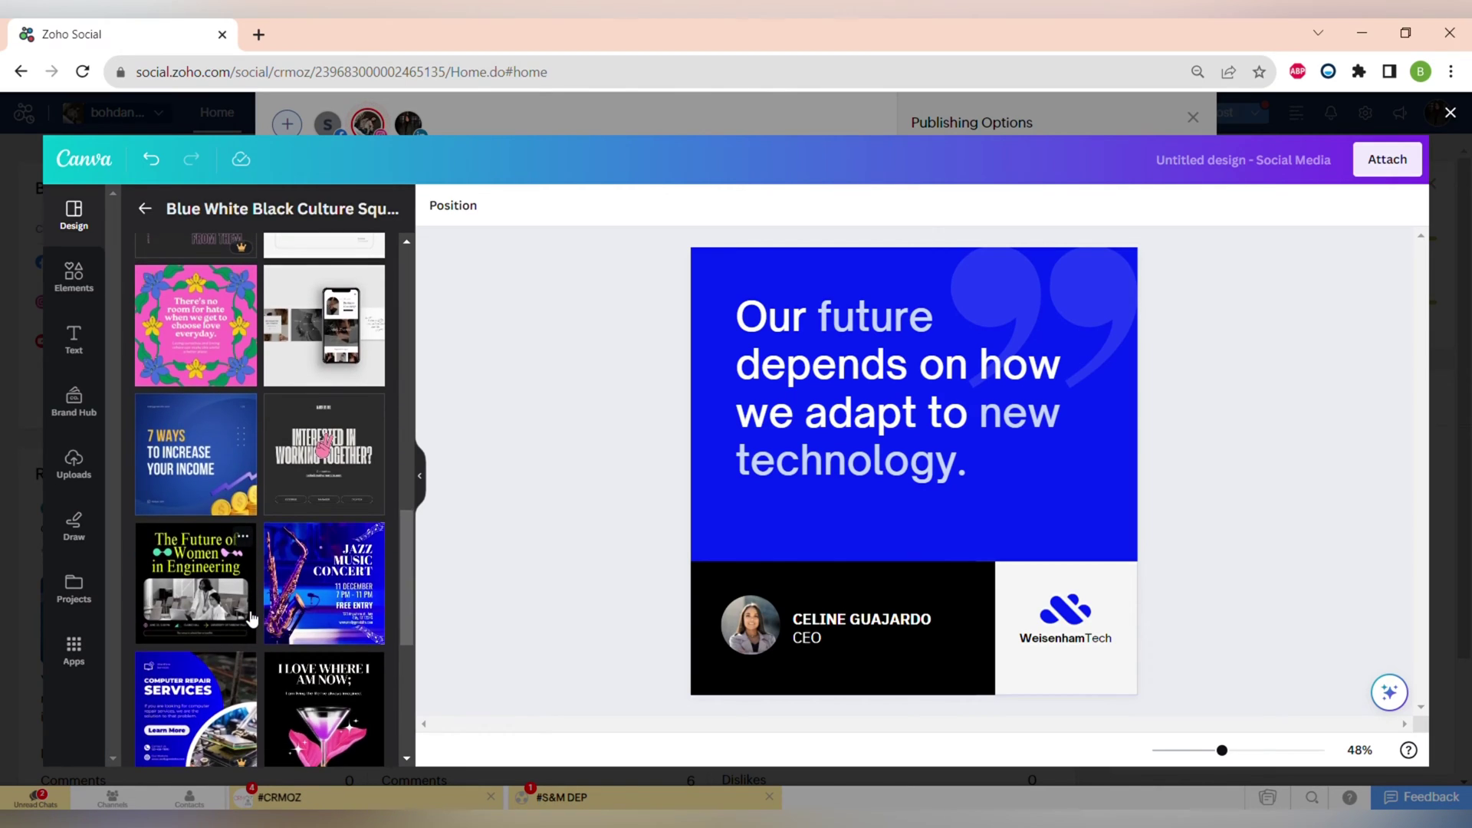
pyautogui.scroll(-2, 251, 617)
pyautogui.scroll(12, 252, 617)
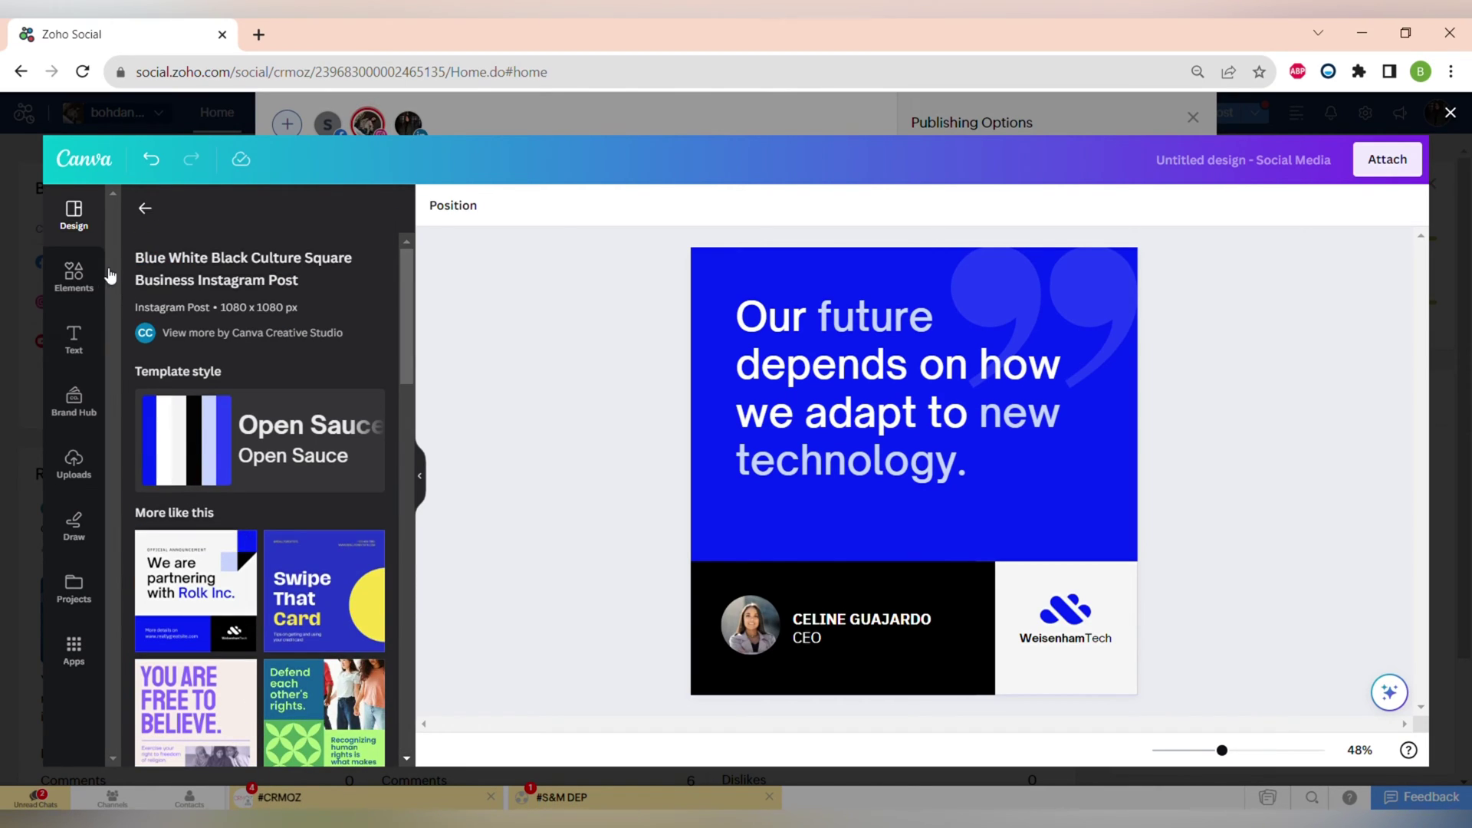
# Browse Canva's shapes and graphics, then switch to the CRM Operational Zone brand
pyautogui.click(76, 275)
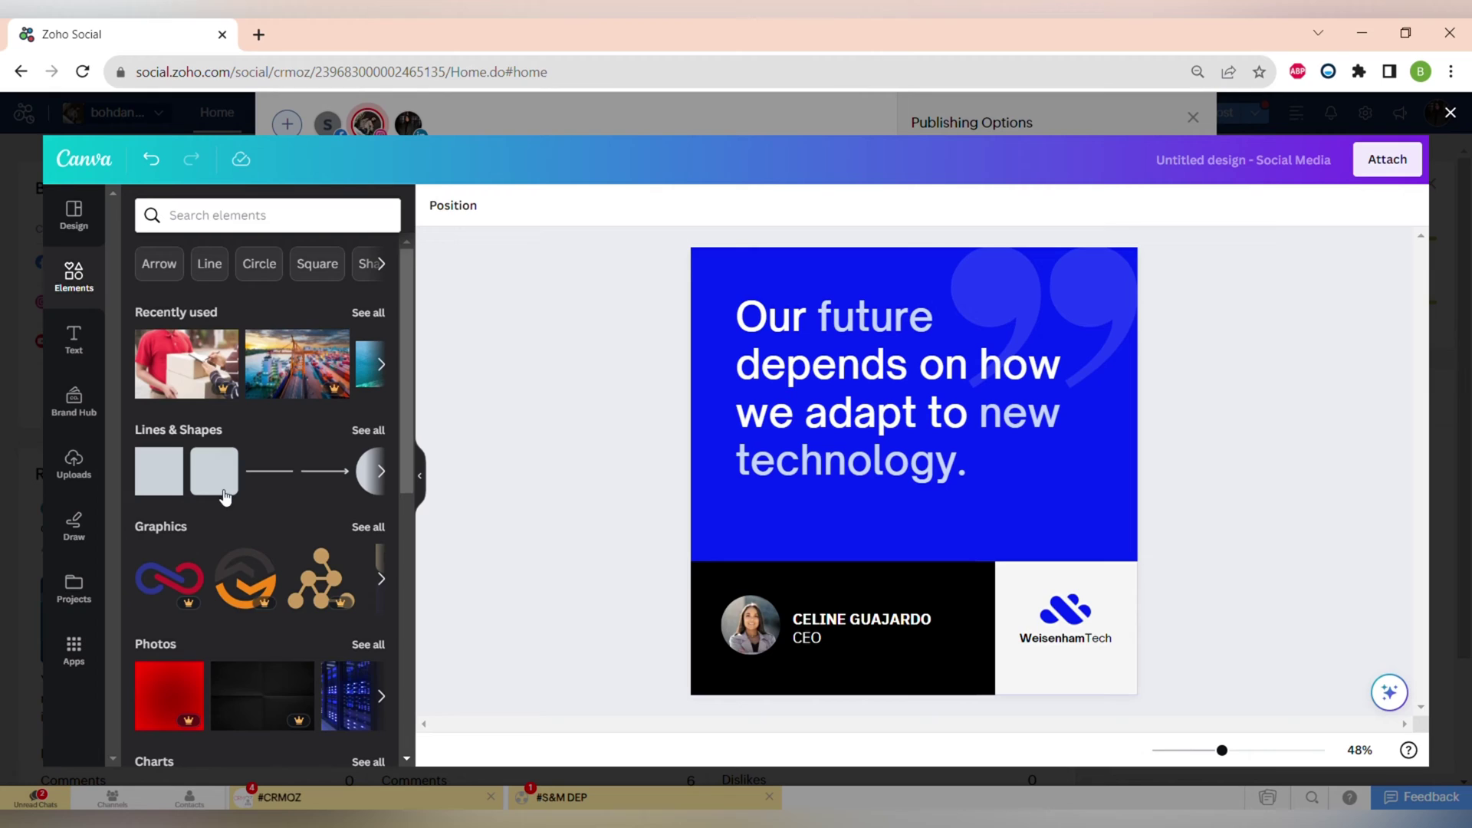
pyautogui.scroll(-10, 259, 694)
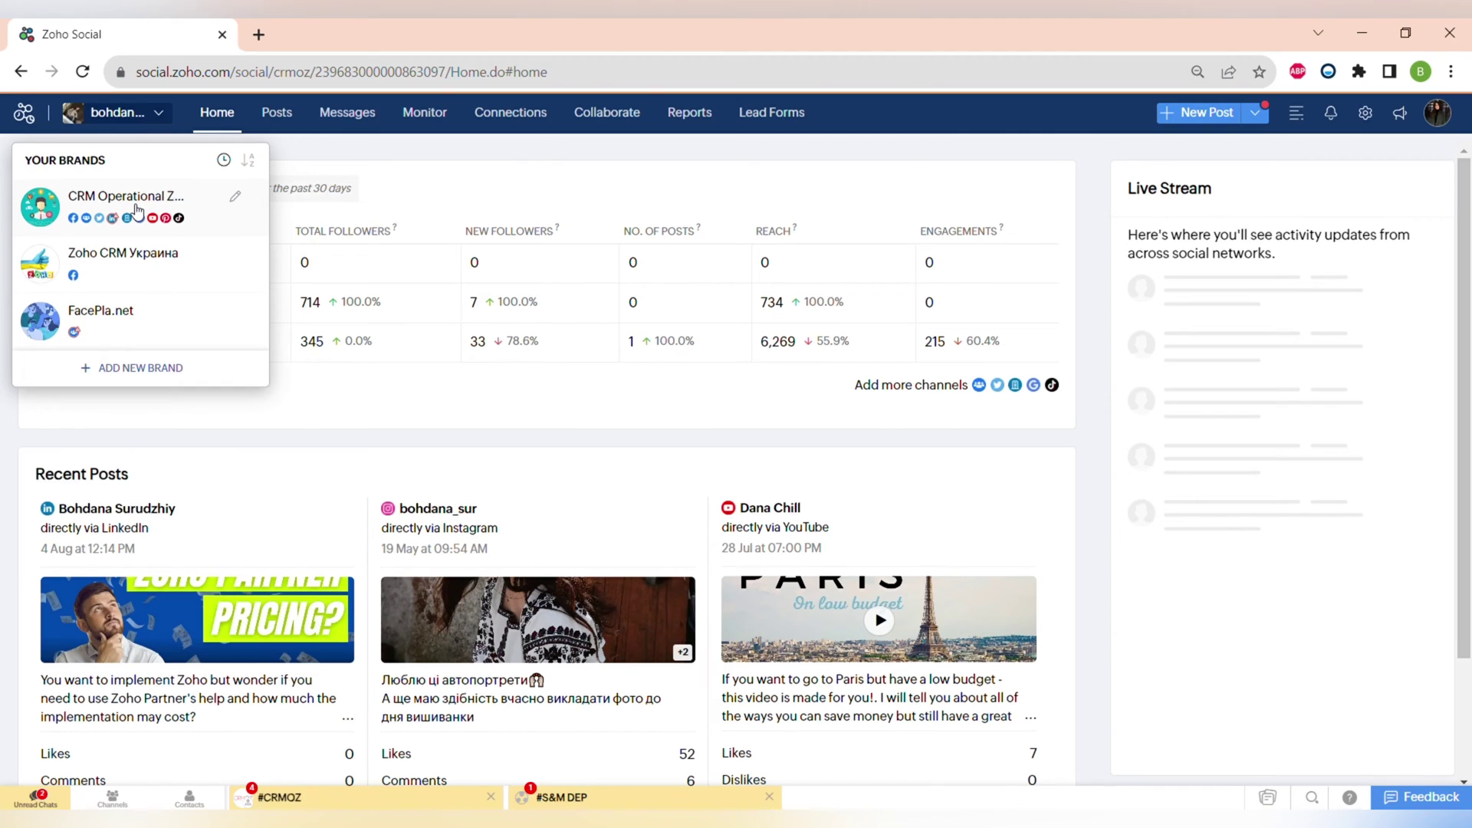
pyautogui.click(126, 198)
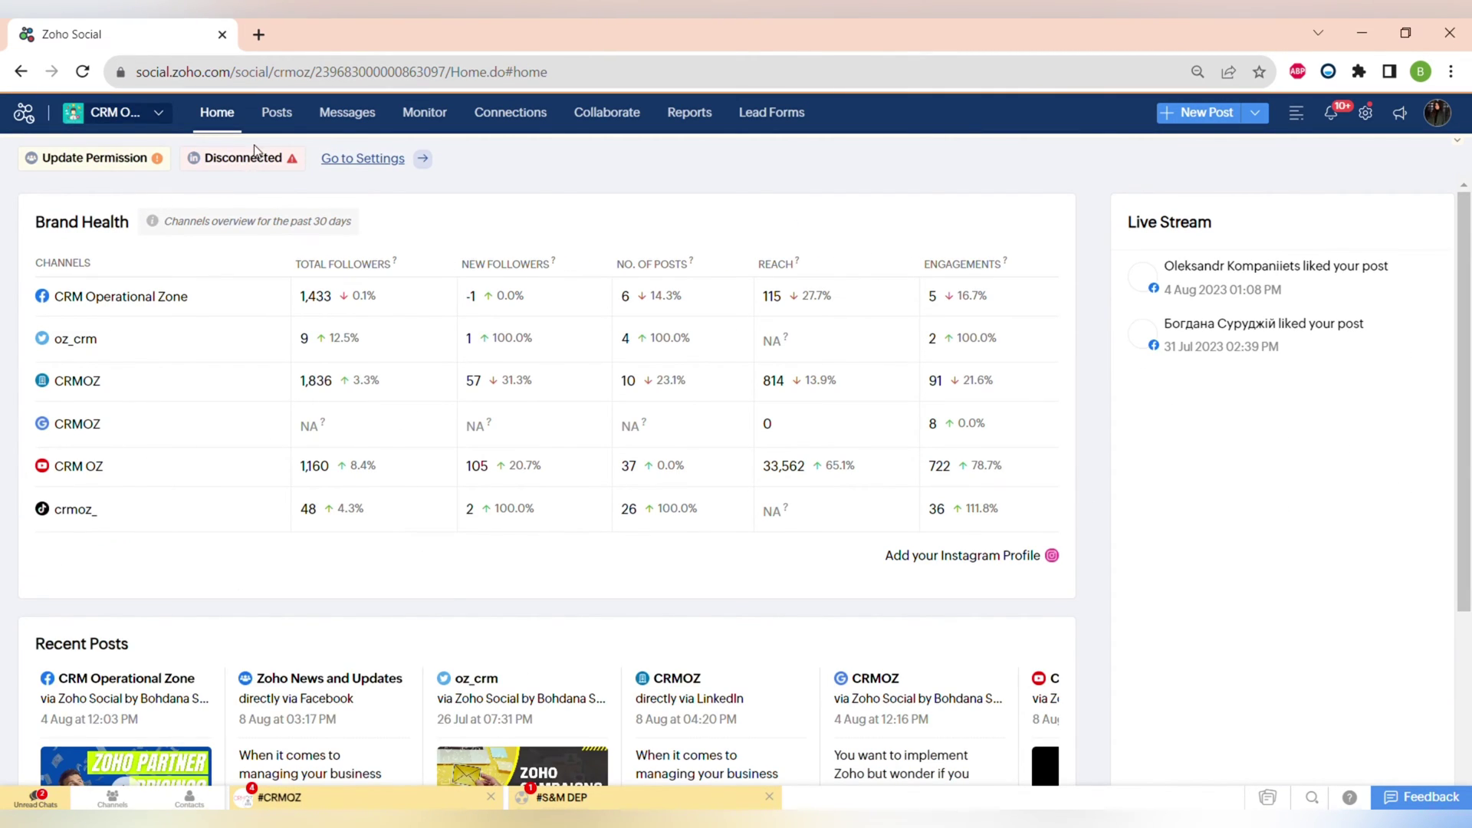
# View published posts for Facebook, Twitter, both LinkedIn channels, Google Business, YouTube, Pinterest and TikTok
pyautogui.click(274, 123)
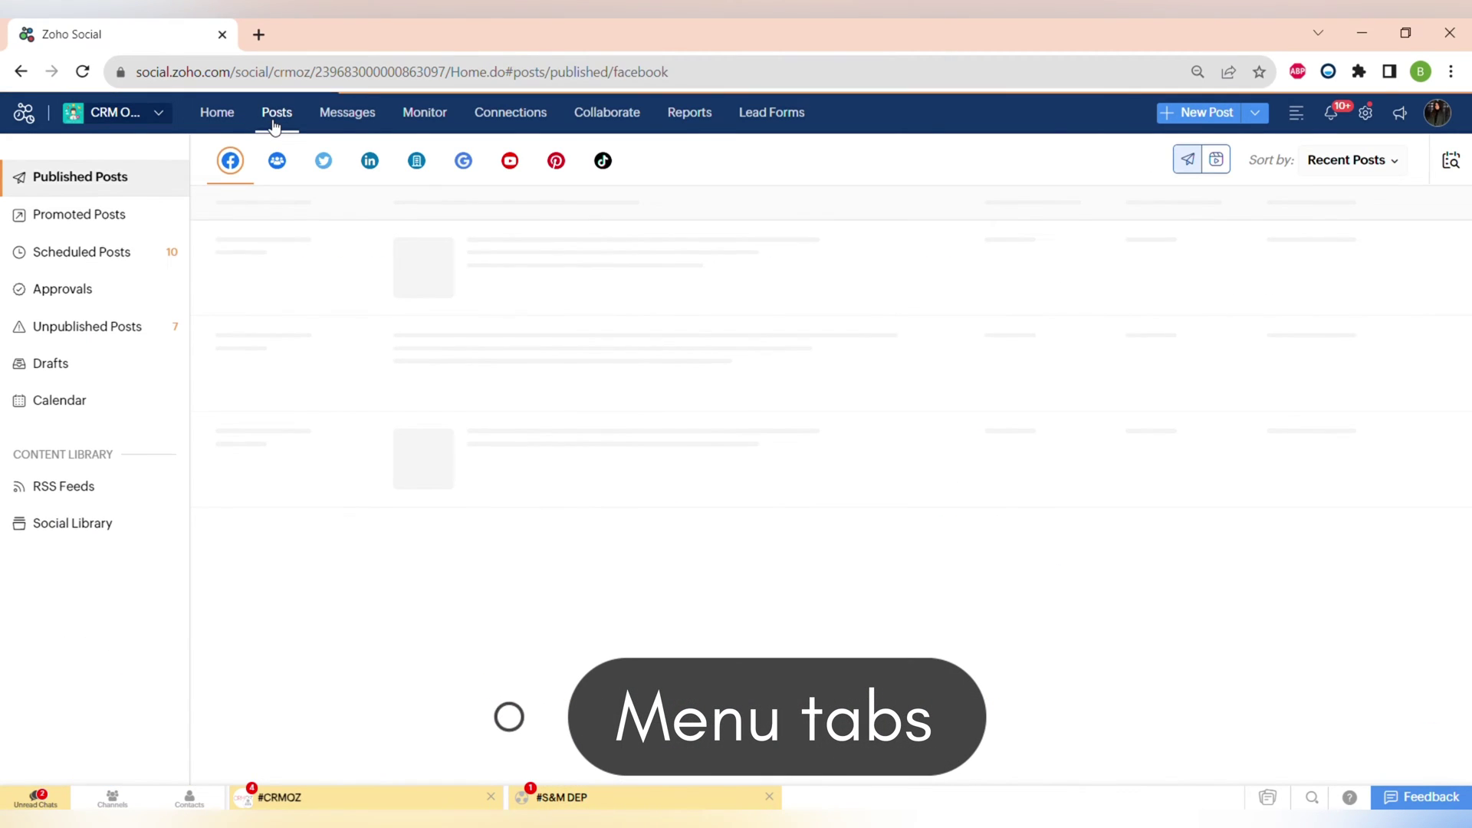
pyautogui.click(279, 163)
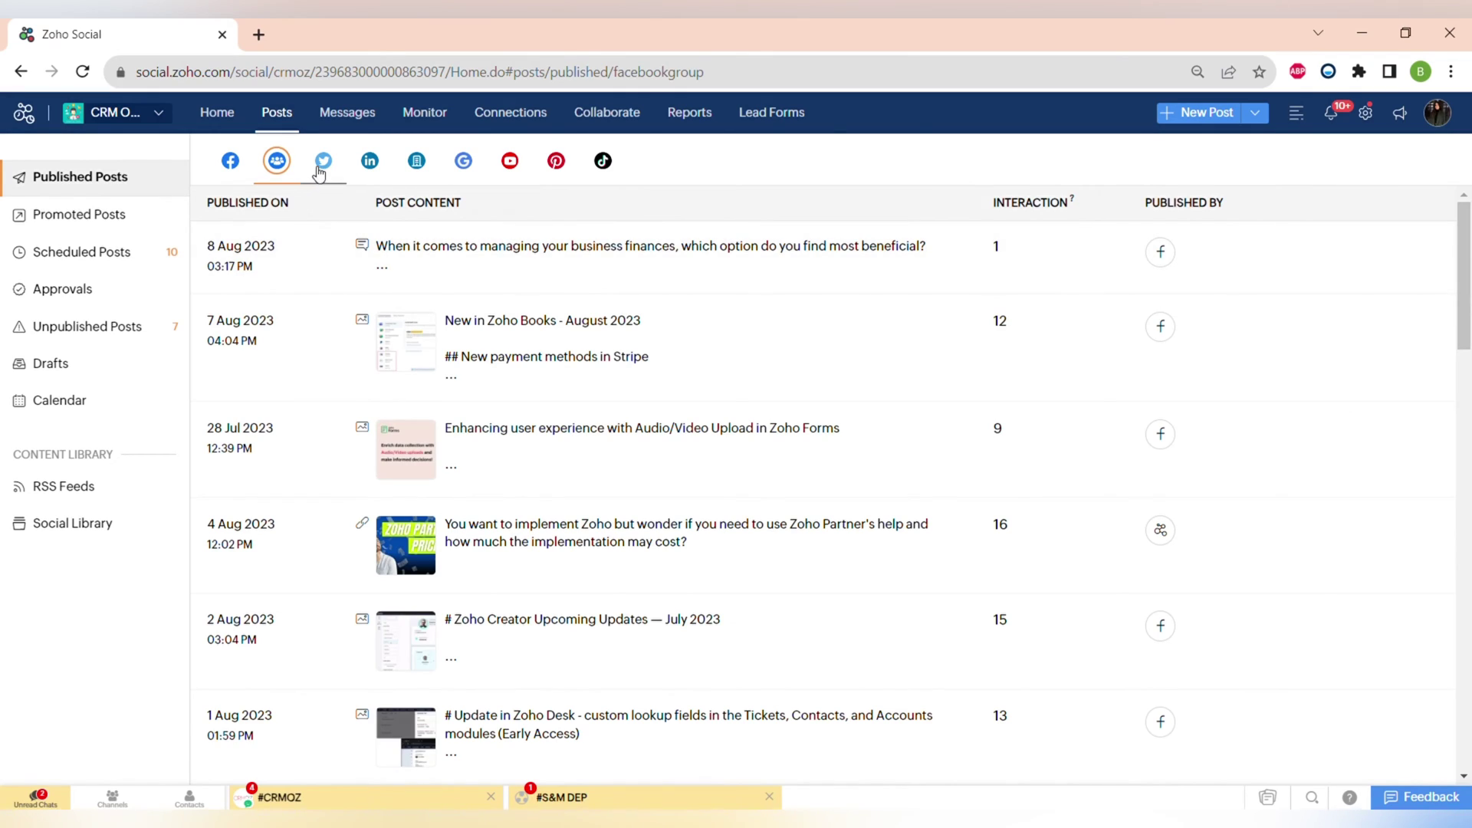
pyautogui.click(319, 170)
pyautogui.click(388, 166)
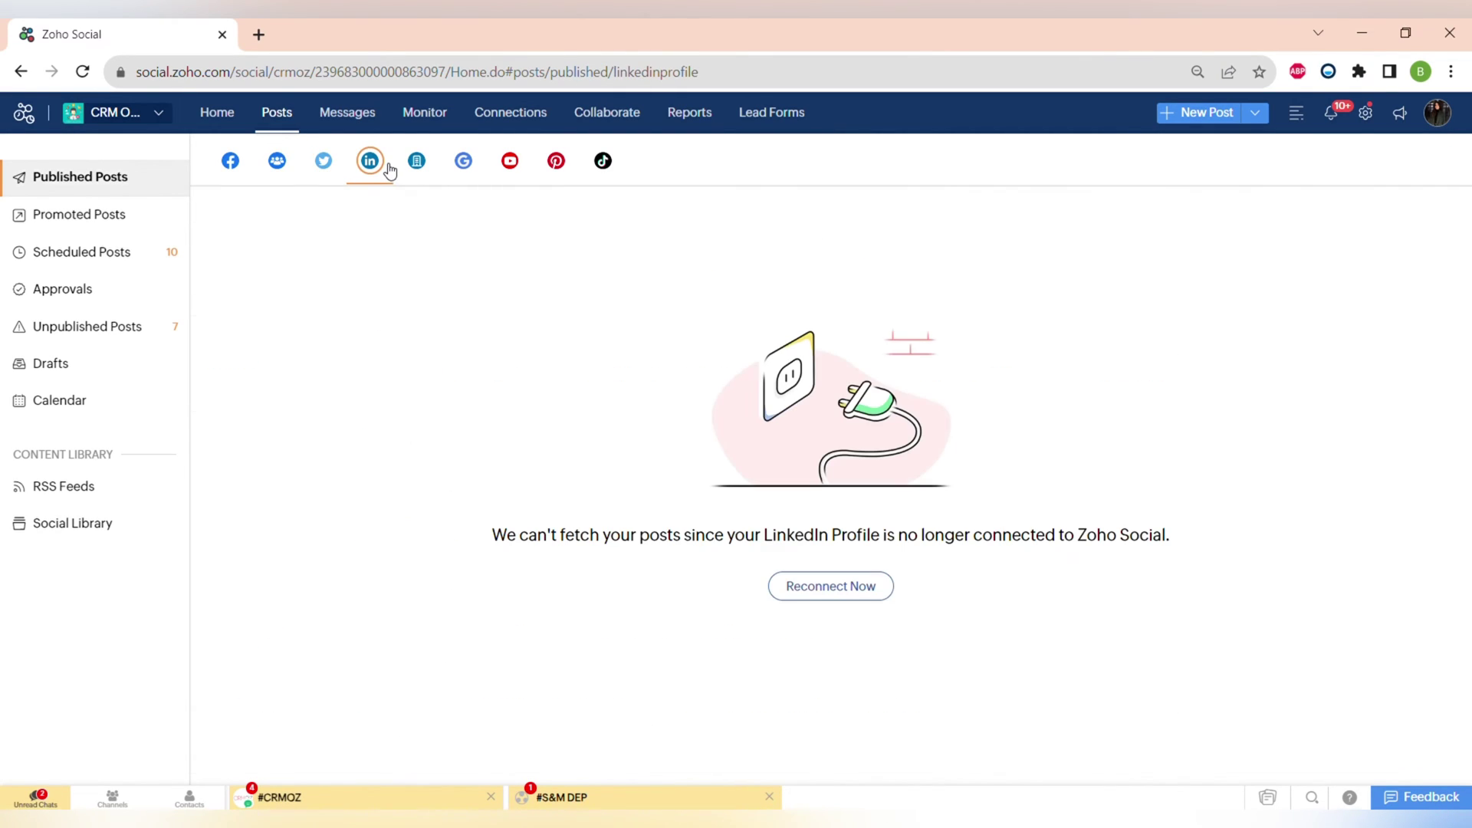
pyautogui.click(433, 173)
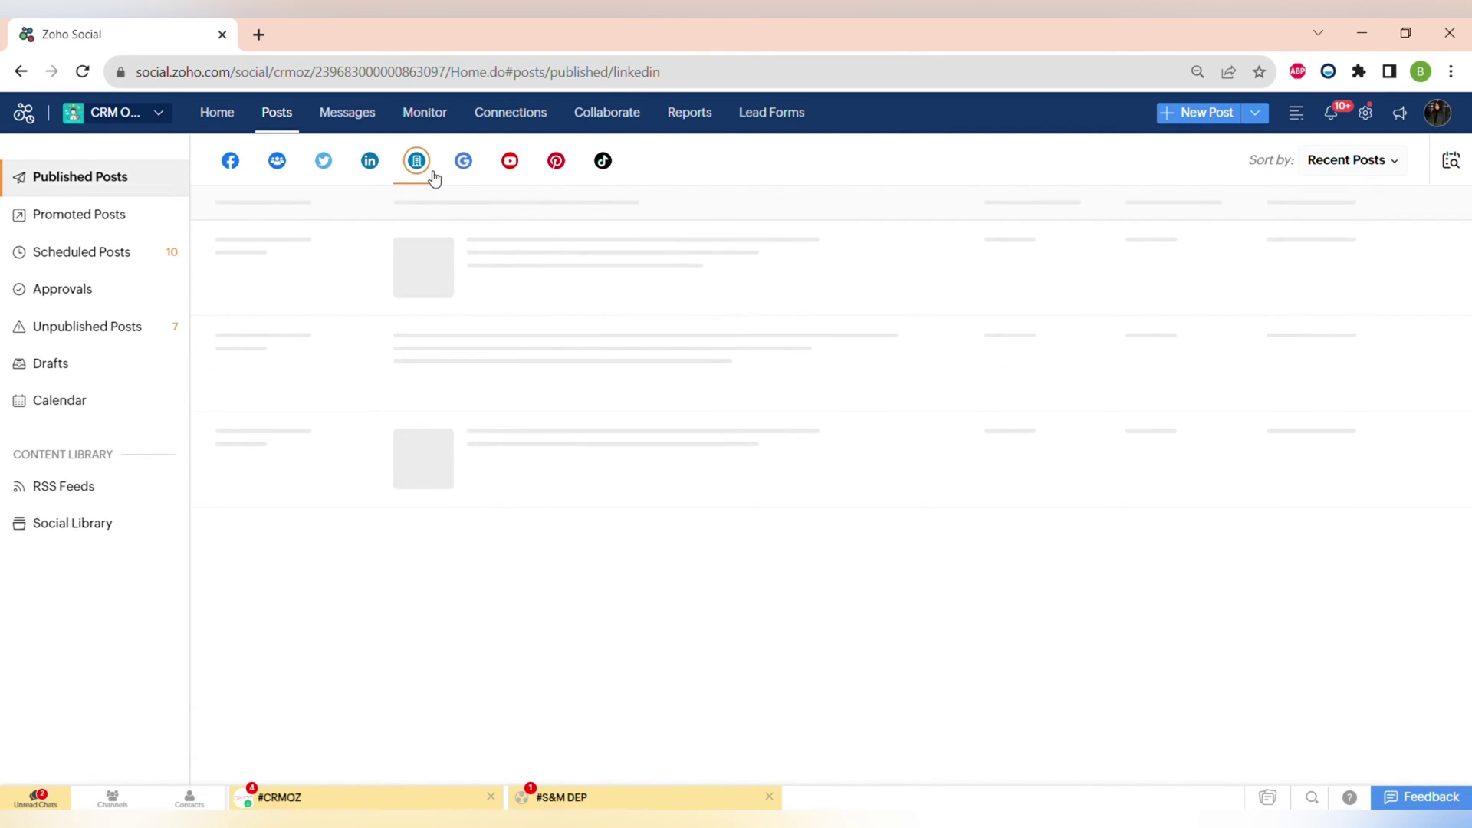
pyautogui.click(472, 173)
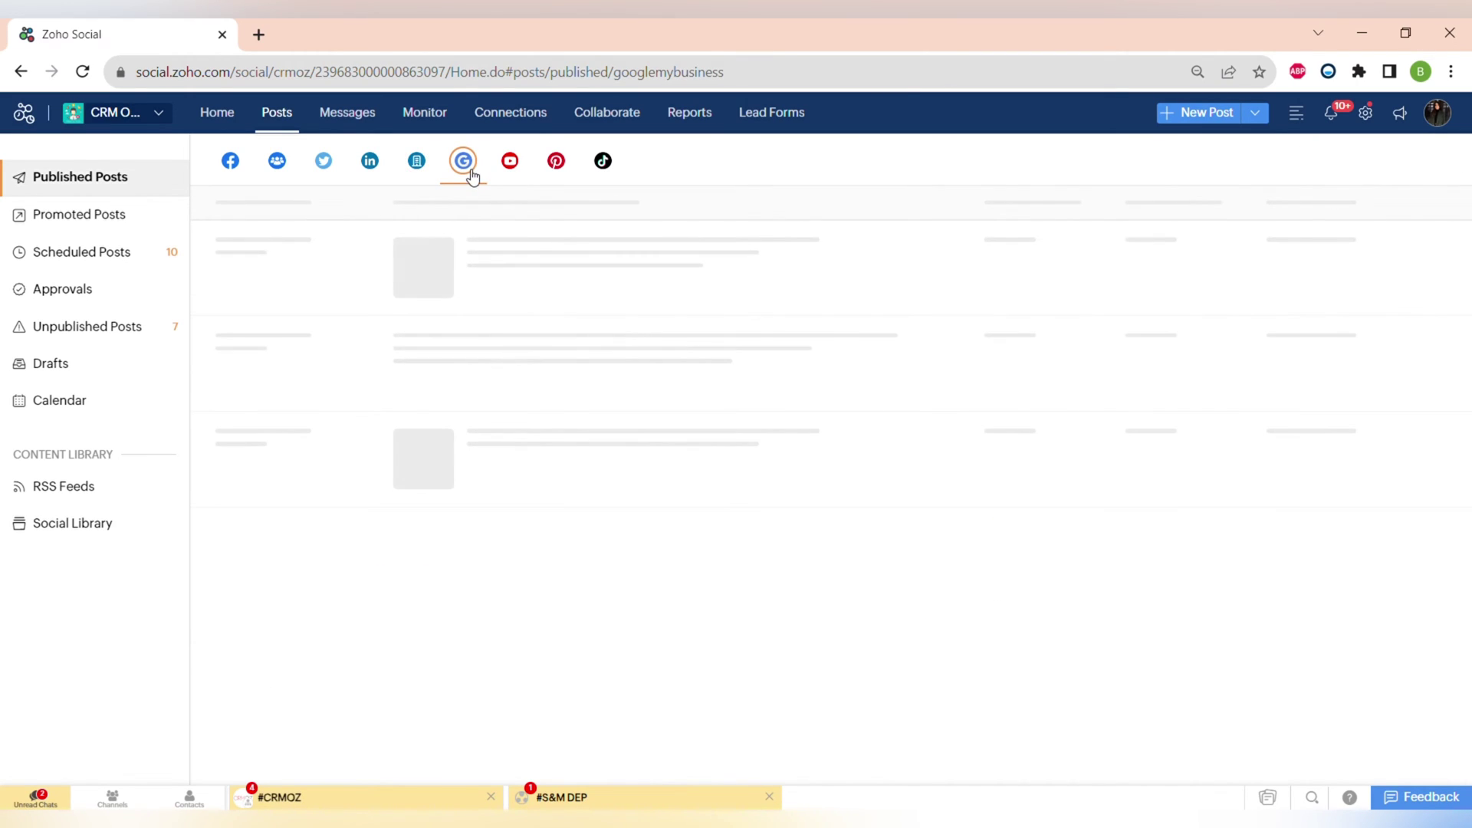
pyautogui.click(515, 181)
pyautogui.click(553, 173)
pyautogui.click(618, 169)
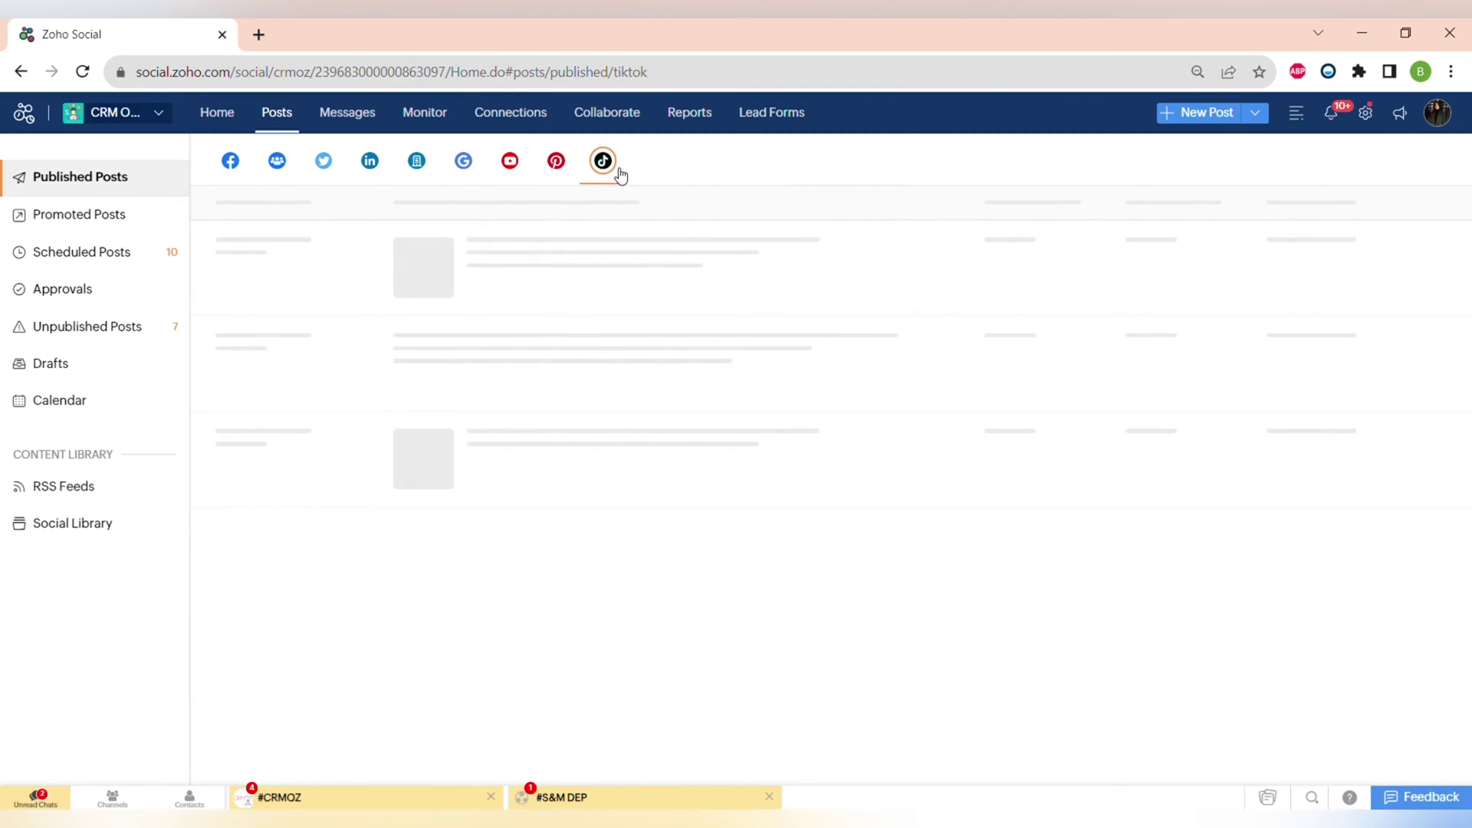
# Look through the promoted, scheduled, awaiting-approval, failed and draft post lists
pyautogui.click(89, 221)
pyautogui.click(122, 250)
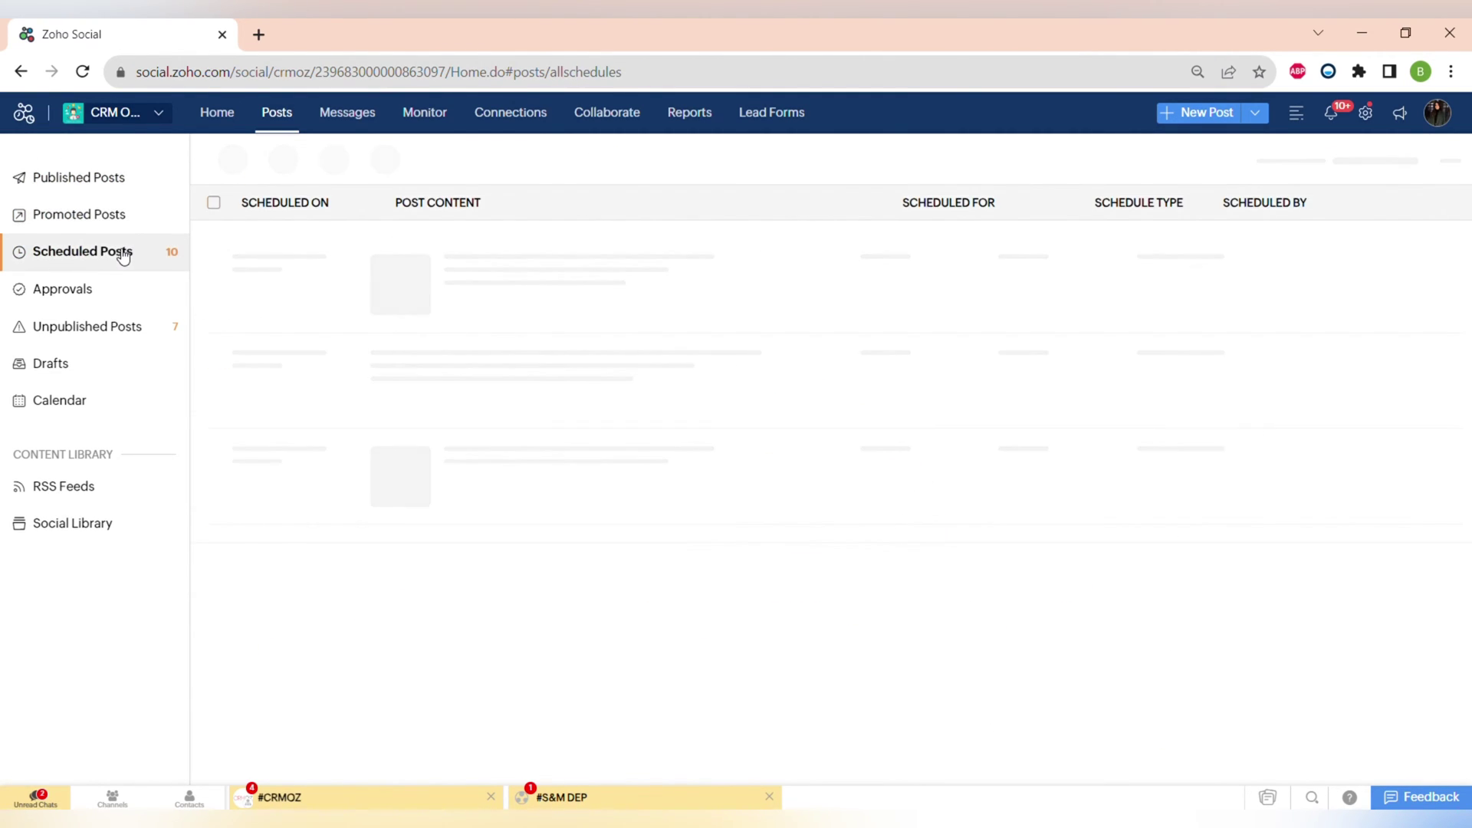
pyautogui.scroll(-5, 470, 432)
pyautogui.scroll(5, 471, 431)
pyautogui.click(135, 292)
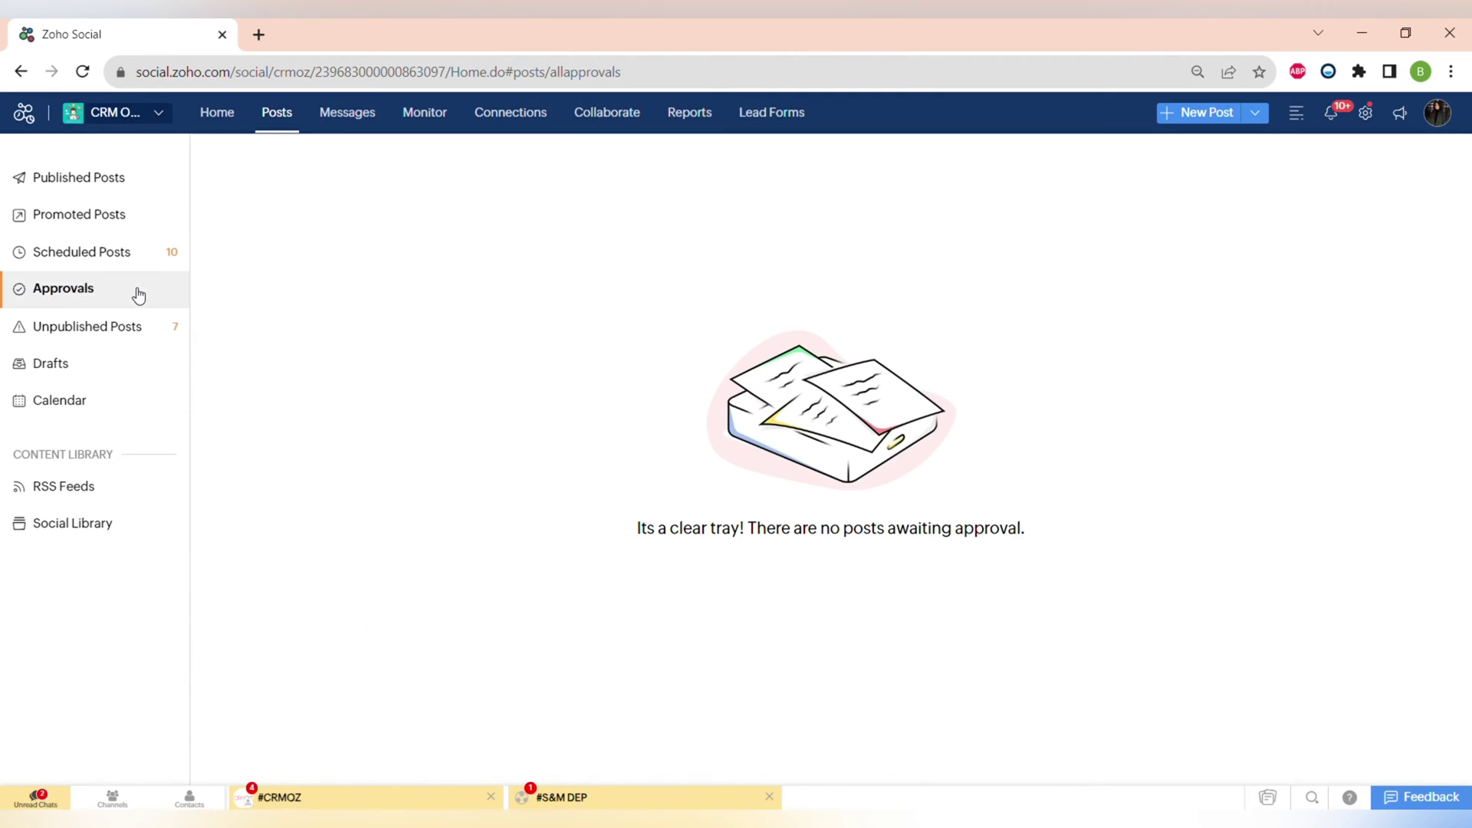
pyautogui.click(72, 327)
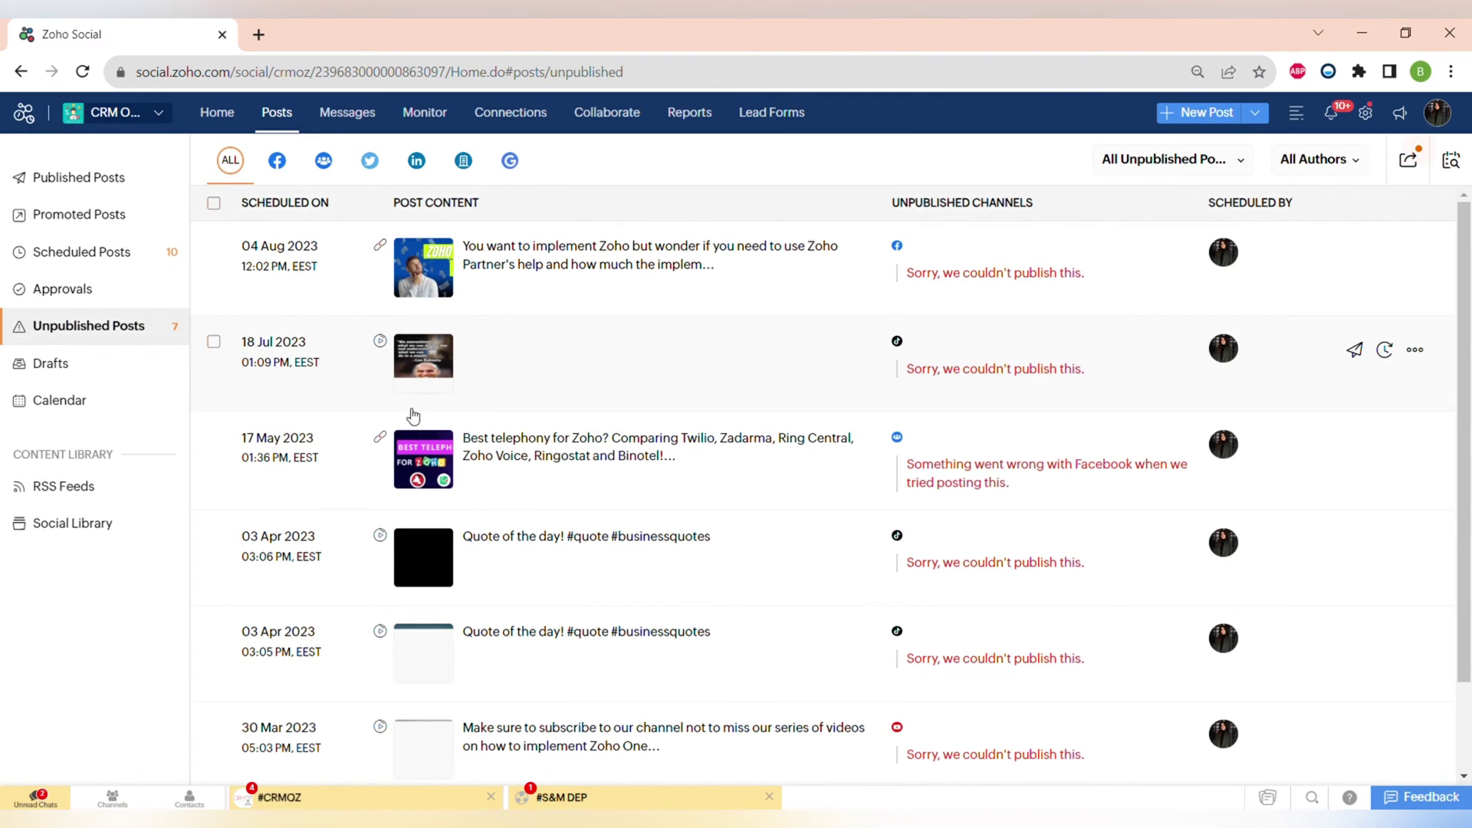
pyautogui.scroll(-2, 413, 415)
pyautogui.scroll(2, 412, 414)
pyautogui.click(141, 362)
# Scroll the month calendar, view the RSS feeds introduction, then open the Social Library
pyautogui.click(135, 397)
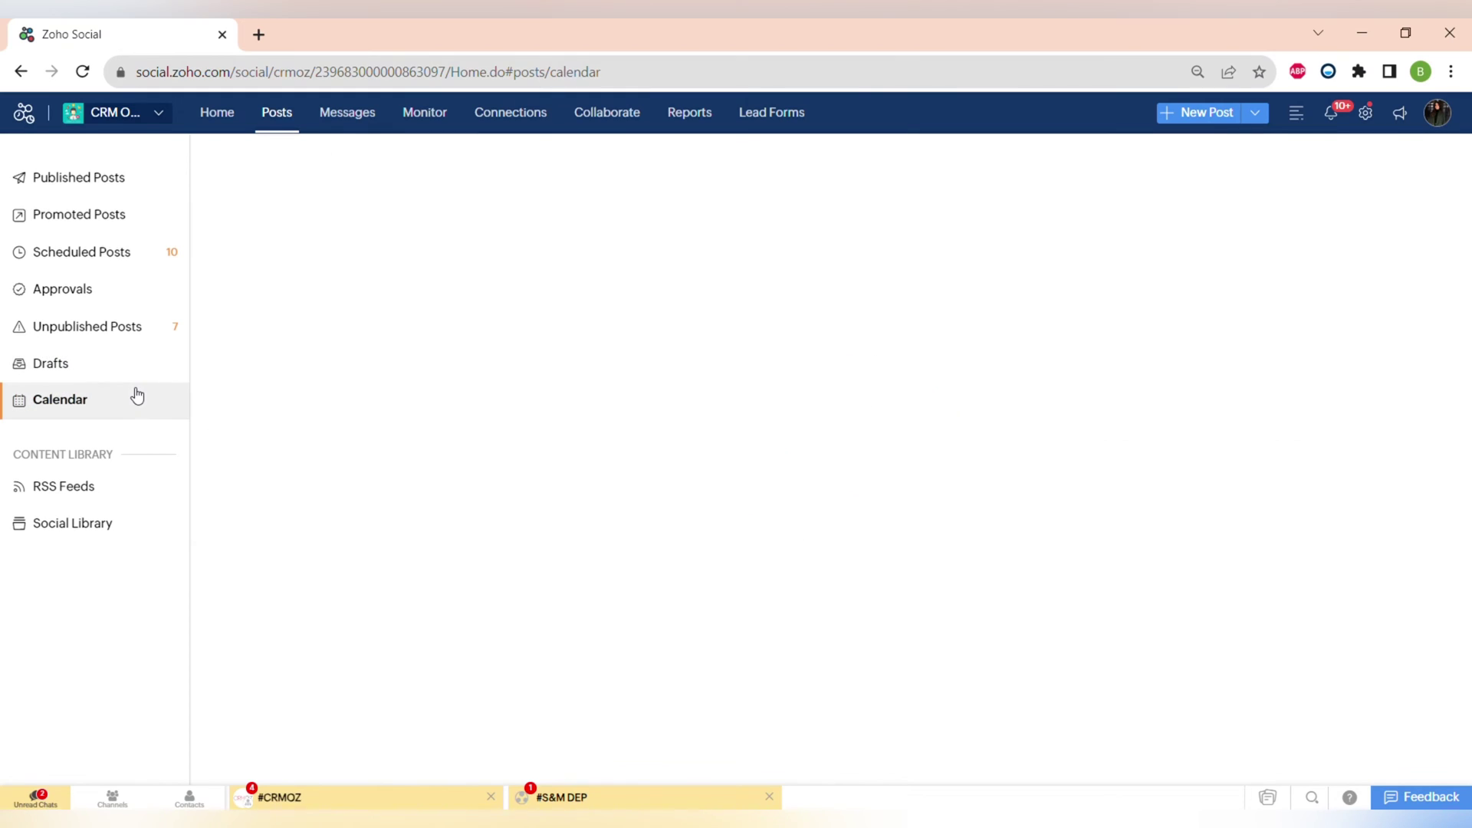
pyautogui.scroll(2, 769, 469)
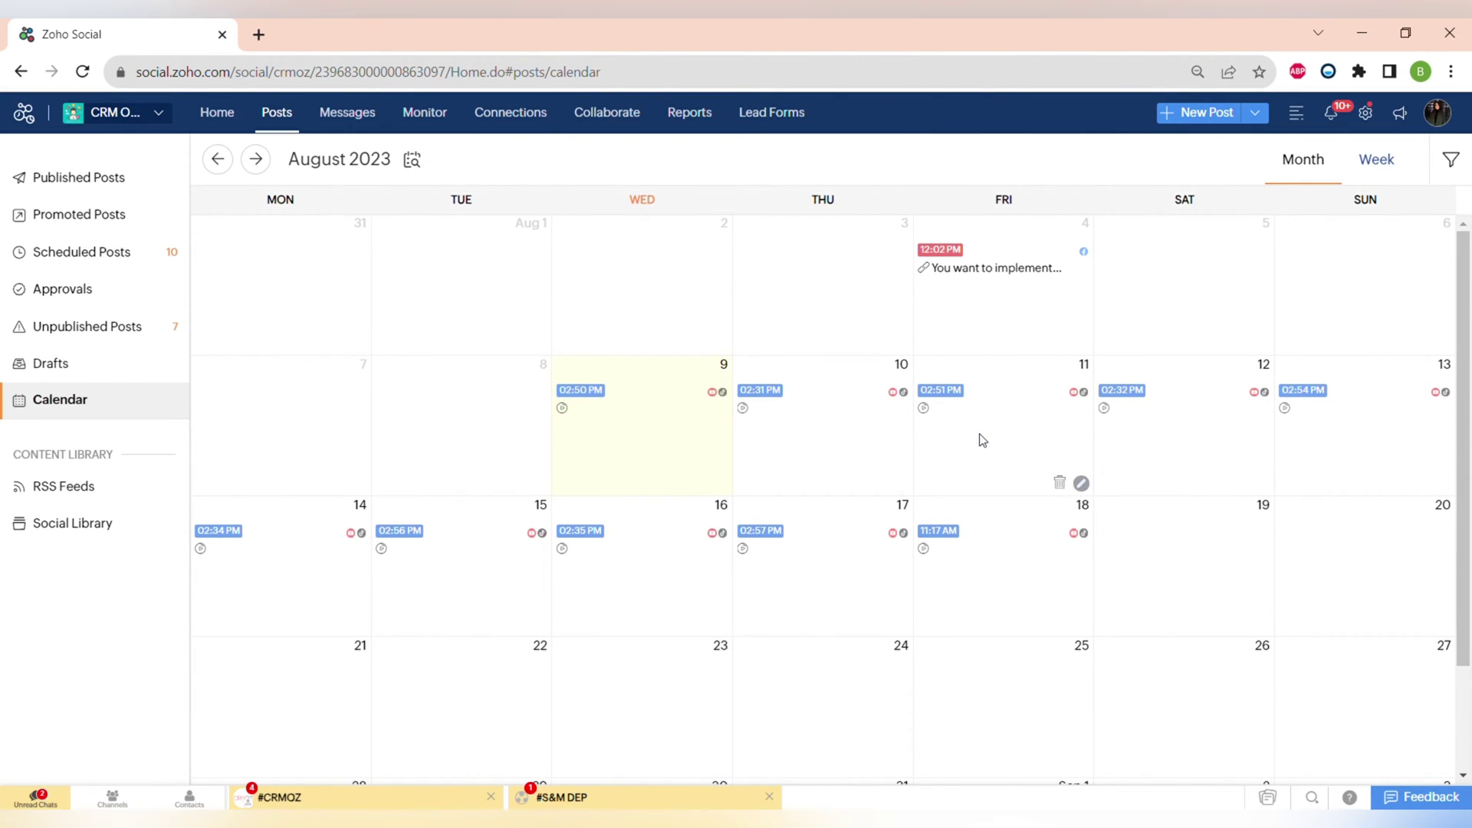
pyautogui.scroll(-2, 983, 440)
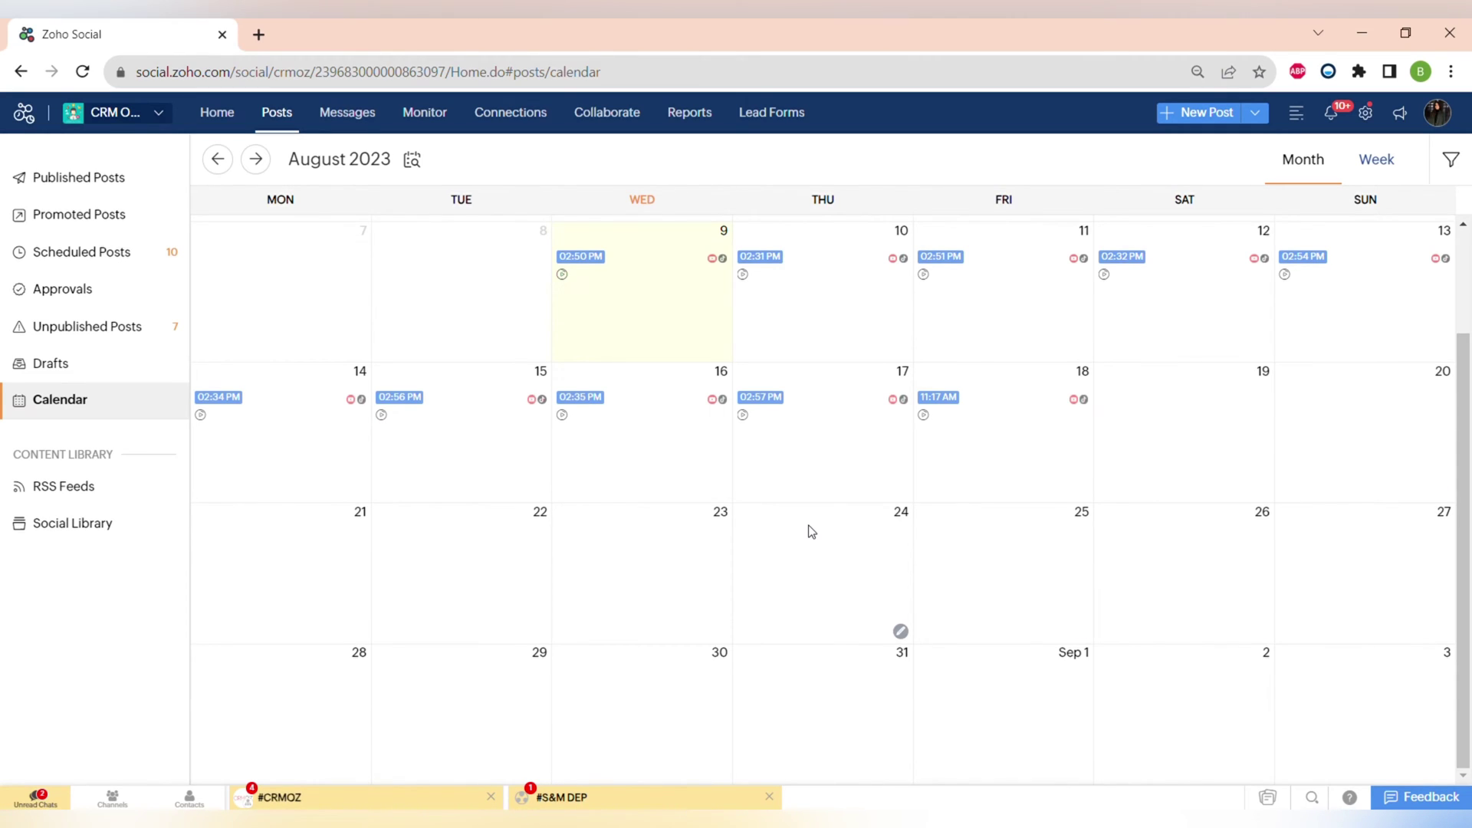
pyautogui.scroll(2, 766, 460)
pyautogui.click(65, 486)
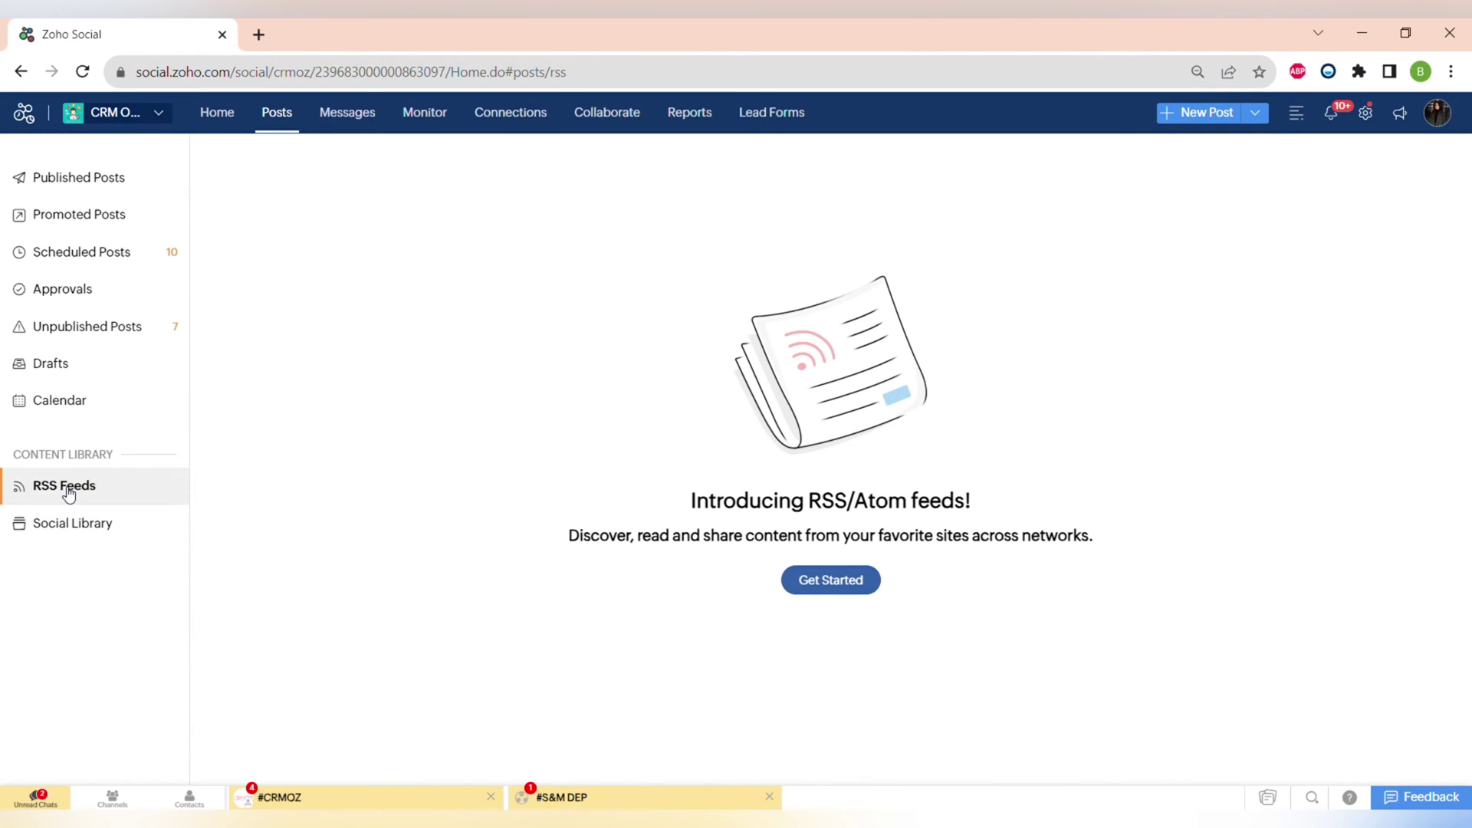
pyautogui.moveTo(677, 500); pyautogui.dragTo(1113, 539)
pyautogui.click(444, 585)
pyautogui.click(141, 540)
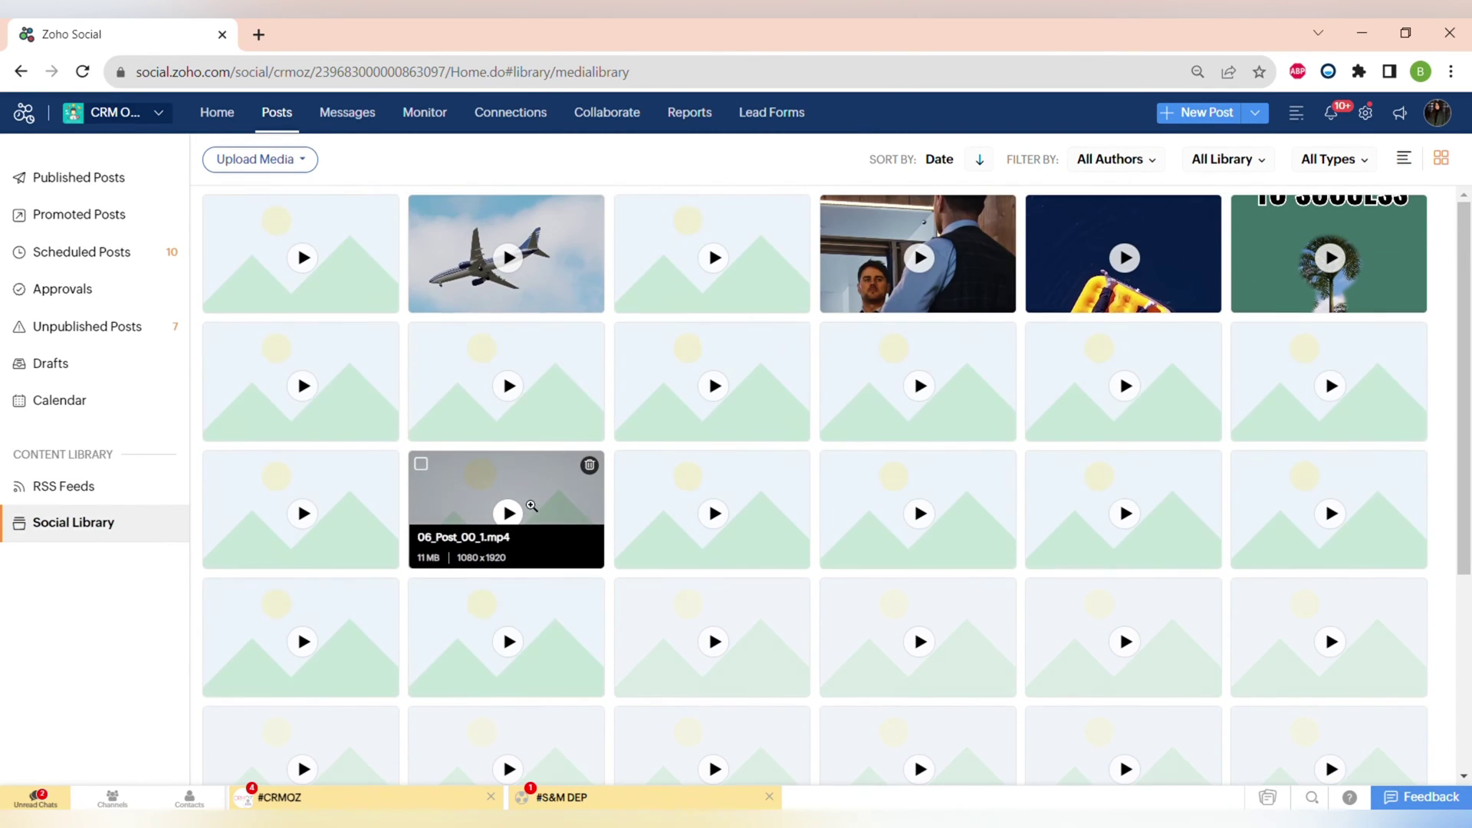
# Check Messages filtered to Twitter then Facebook conversations, then bring up the Monitor streams
pyautogui.click(347, 114)
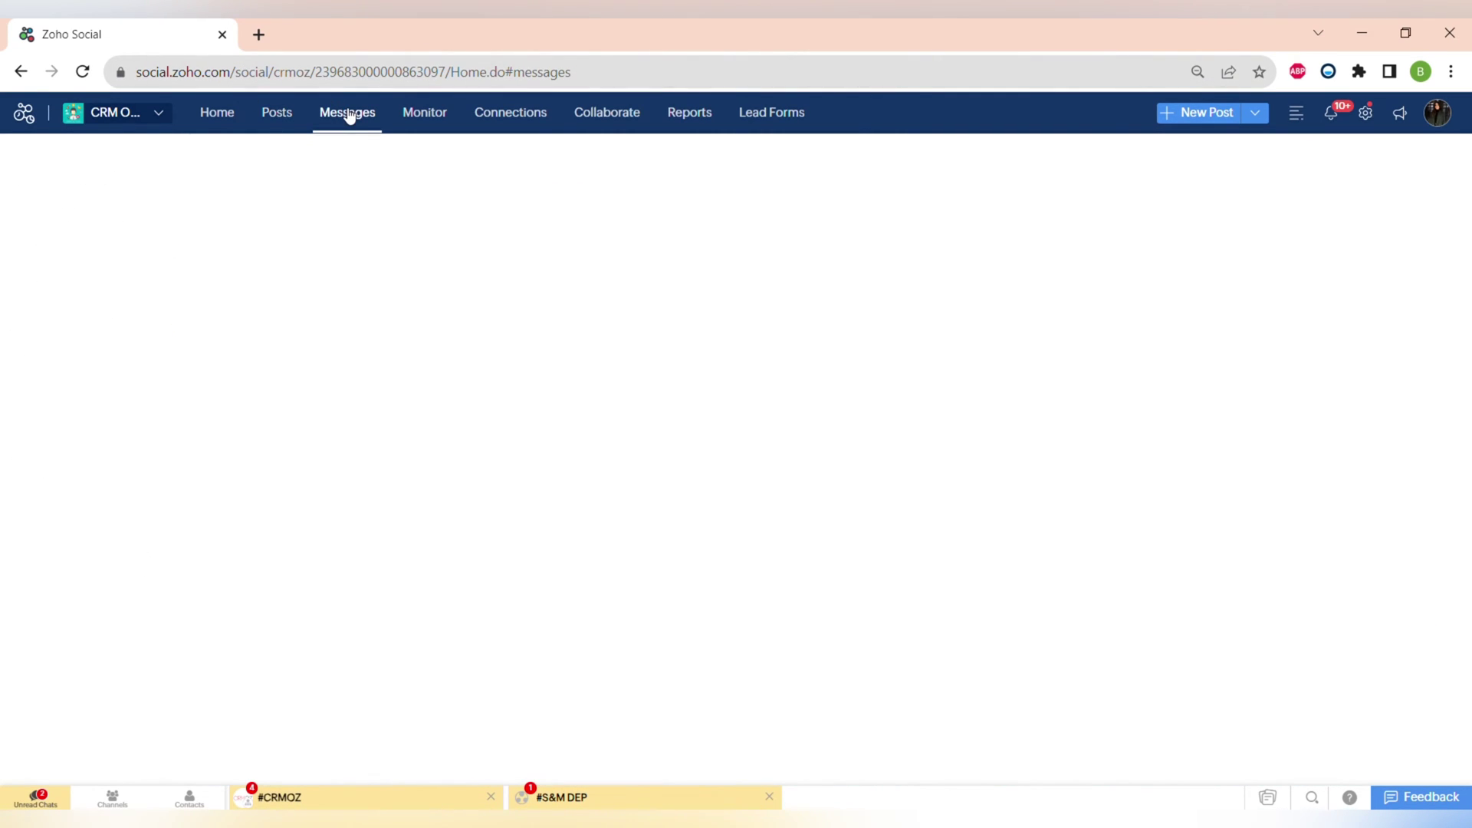
pyautogui.scroll(-4, 289, 522)
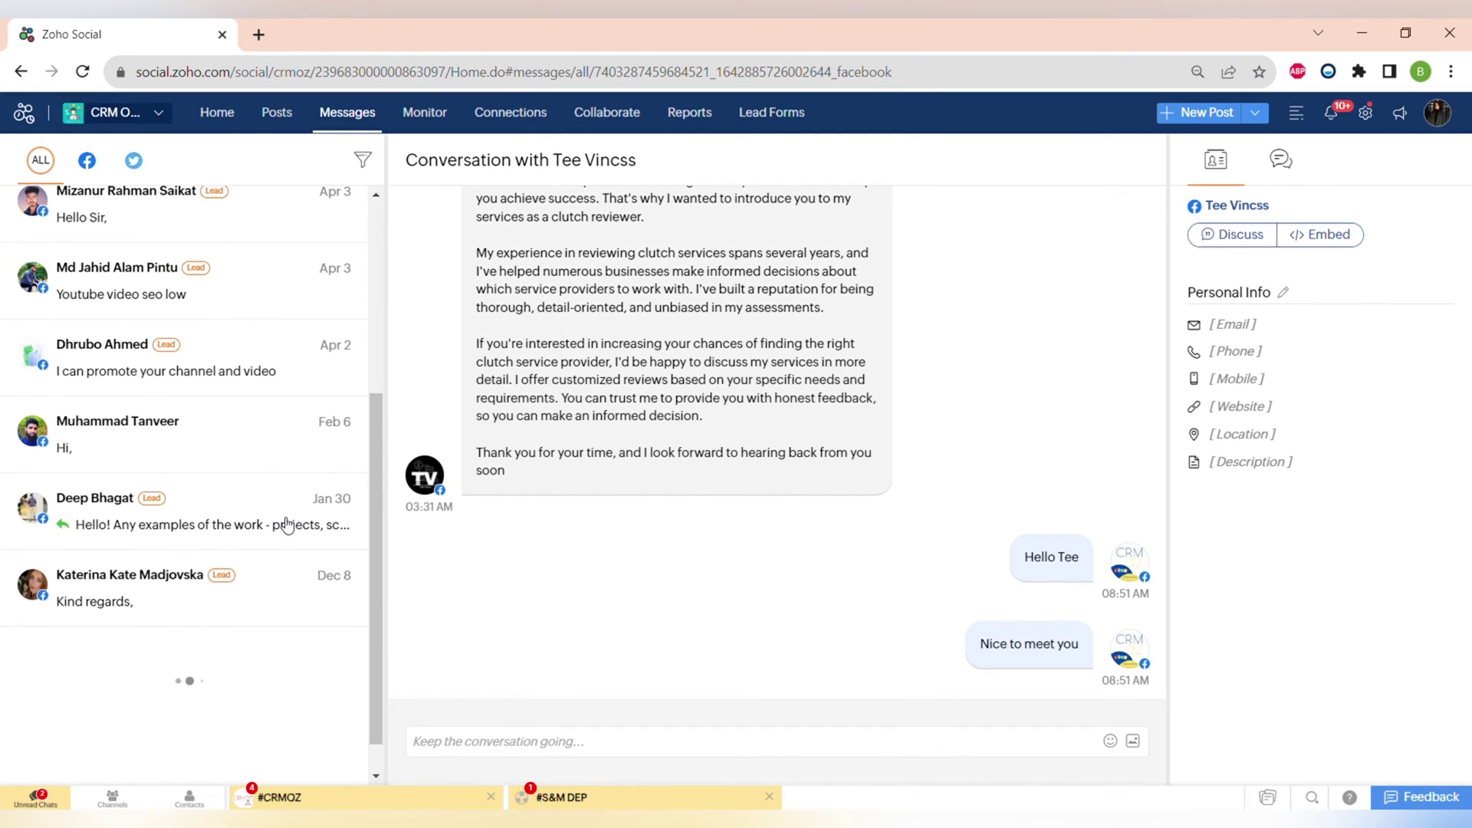
pyautogui.click(133, 161)
pyautogui.click(87, 160)
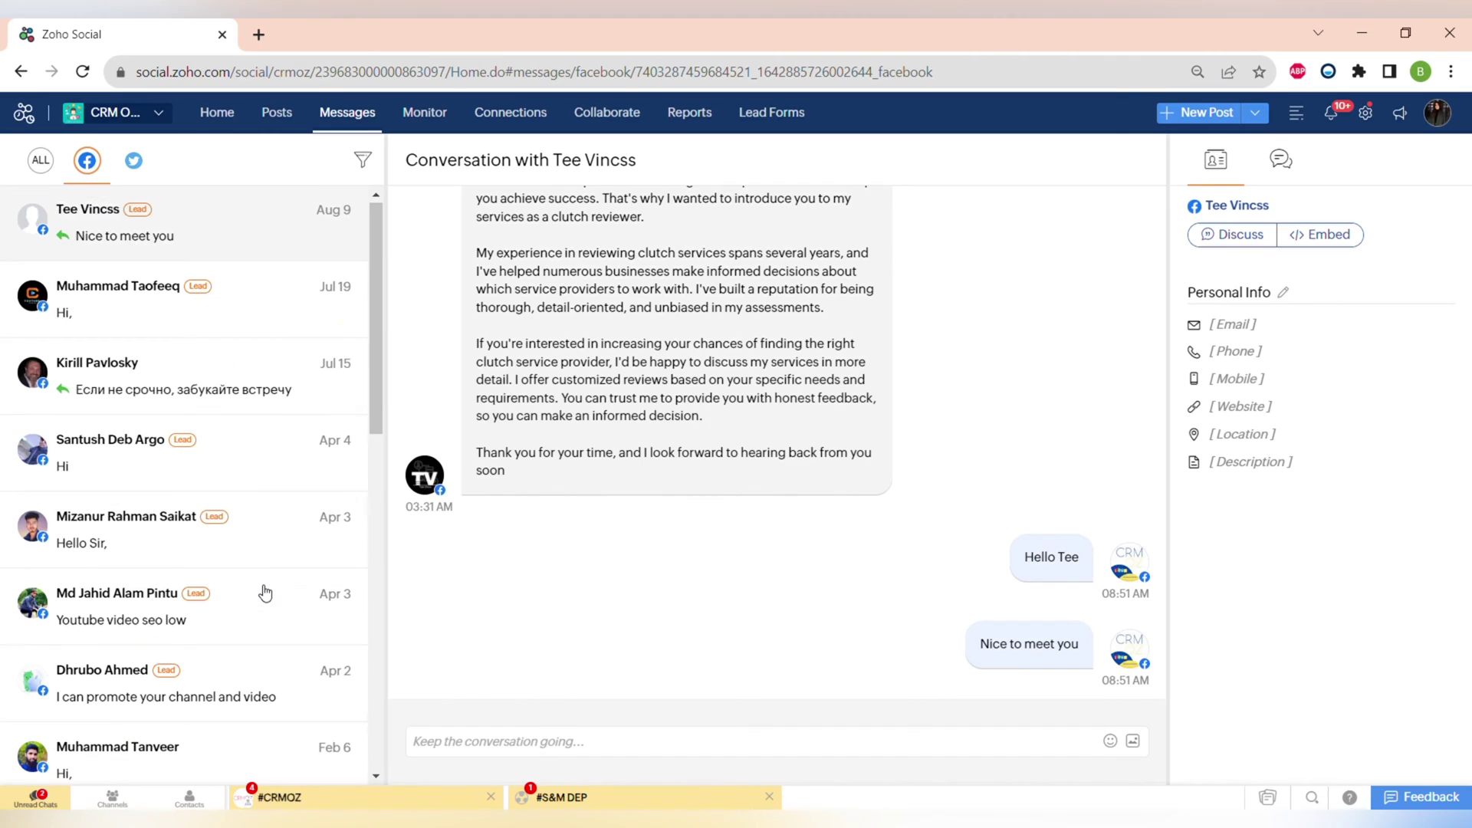
pyautogui.click(427, 123)
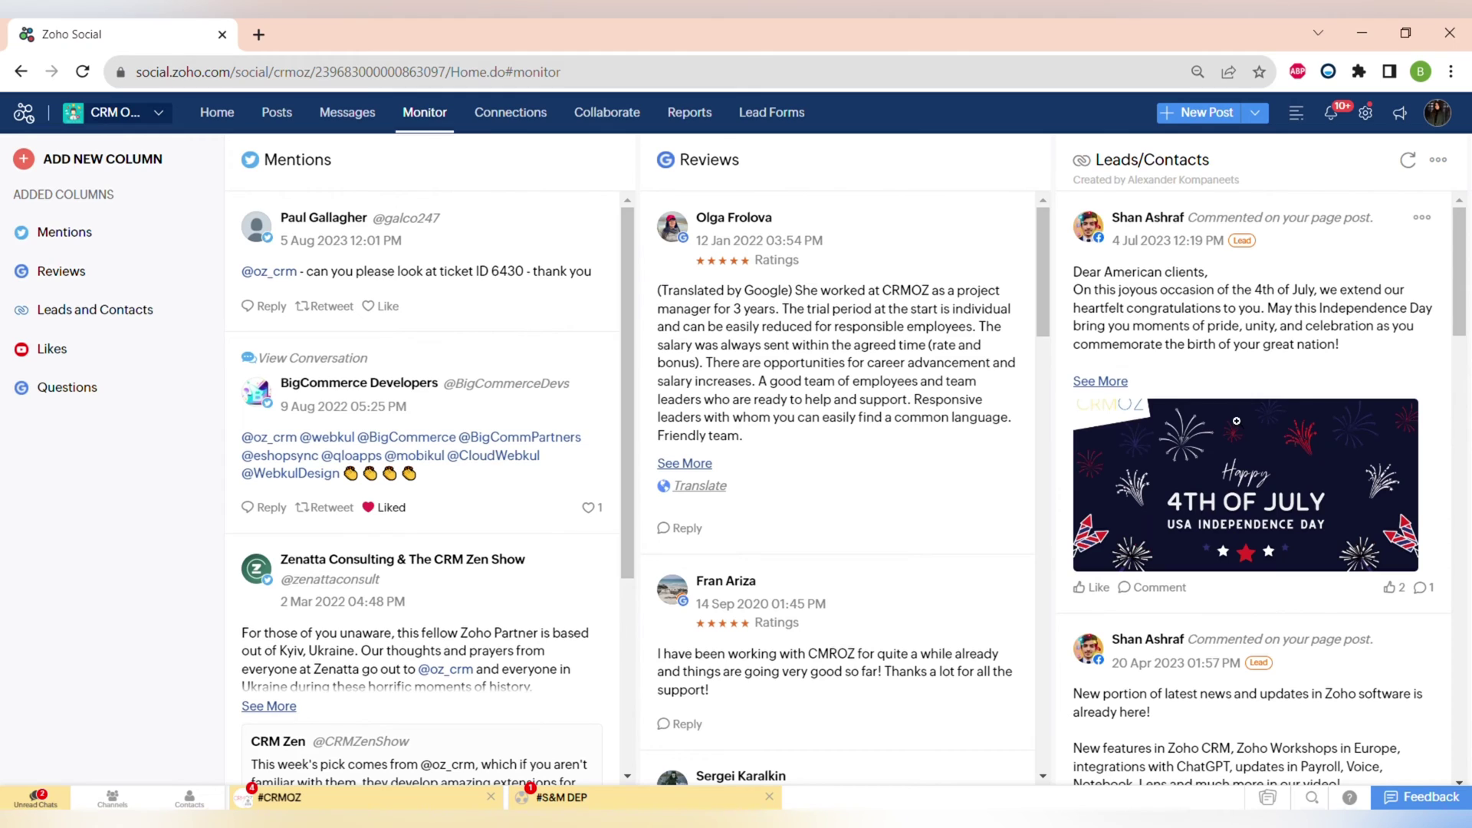
# Scroll through the Mentions, Reviews and Leads/Contacts columns on the Monitor page
pyautogui.scroll(-4, 247, 476)
pyautogui.scroll(3, 247, 476)
pyautogui.scroll(1, 247, 476)
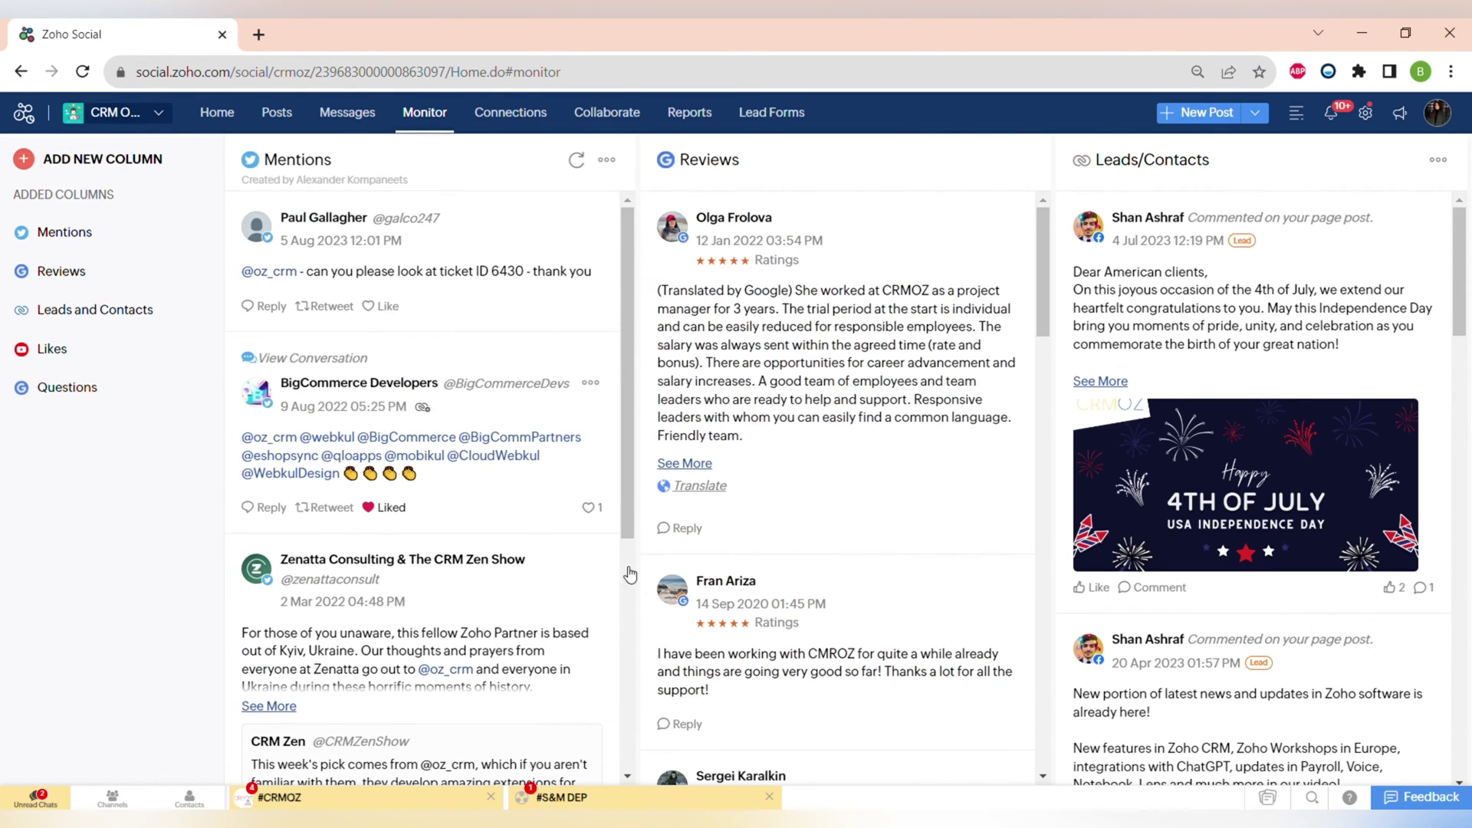
pyautogui.scroll(-10, 855, 586)
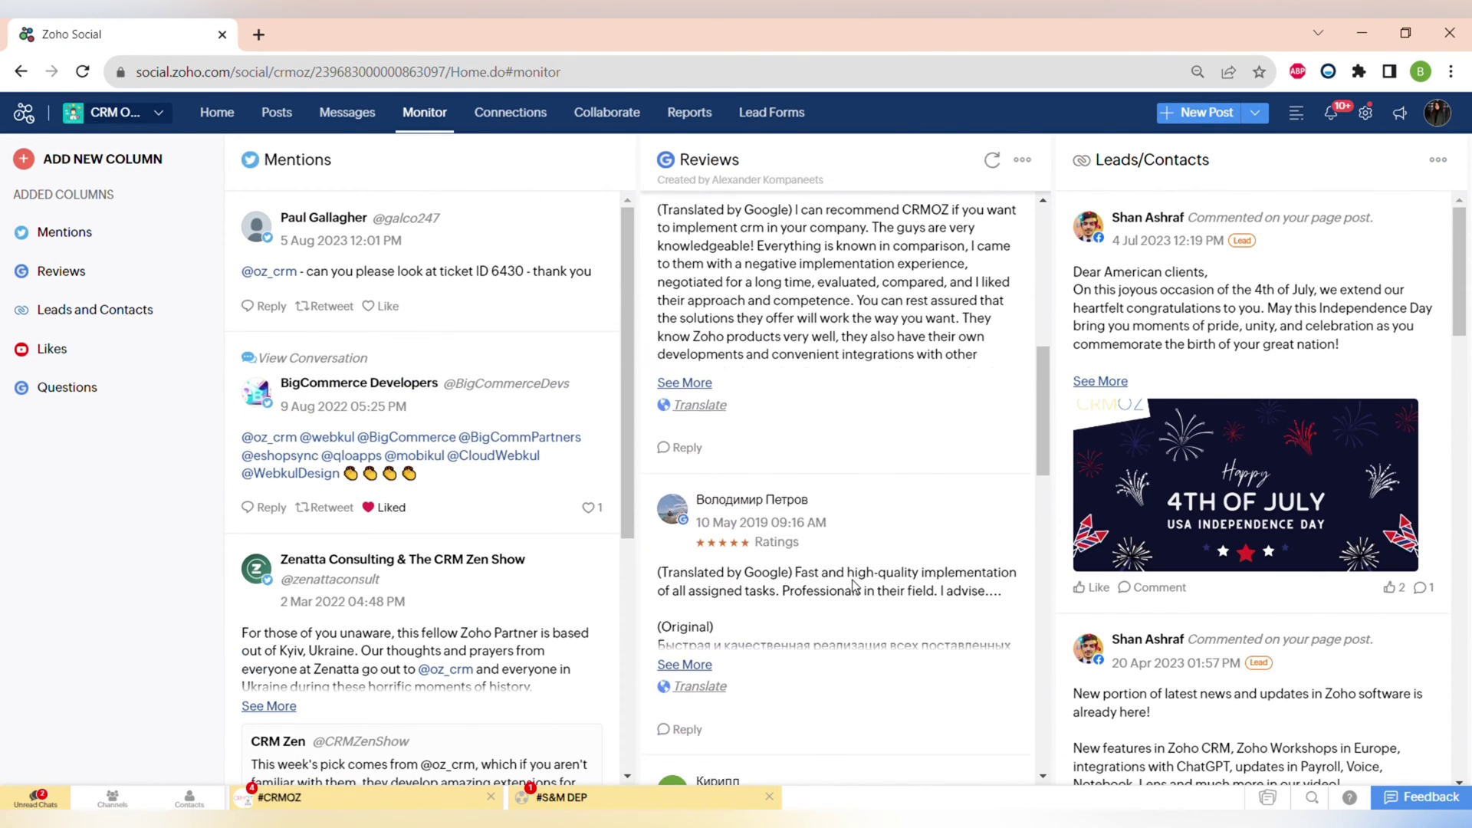
pyautogui.scroll(-10, 855, 586)
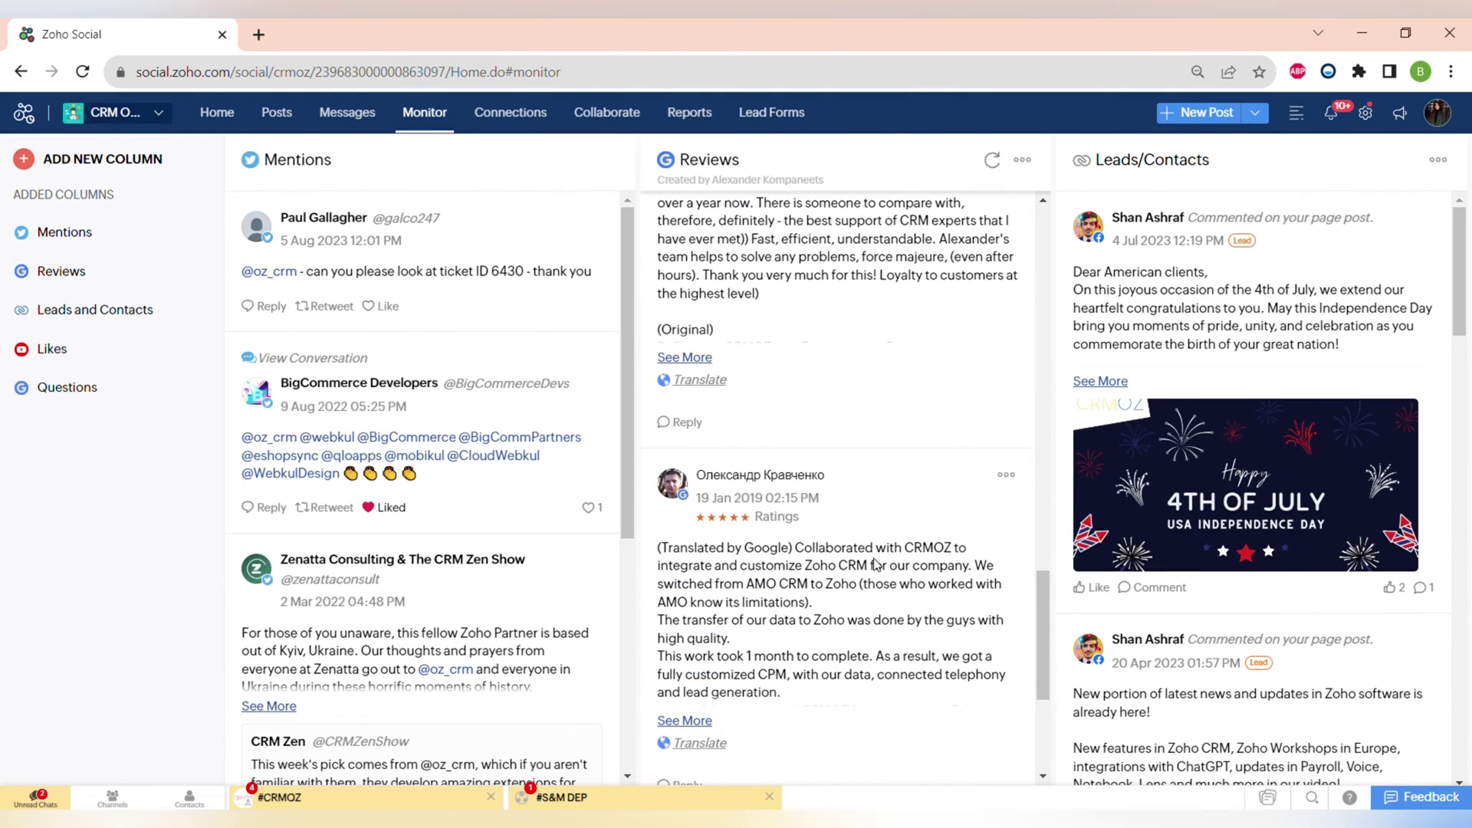
pyautogui.scroll(-5, 388, 694)
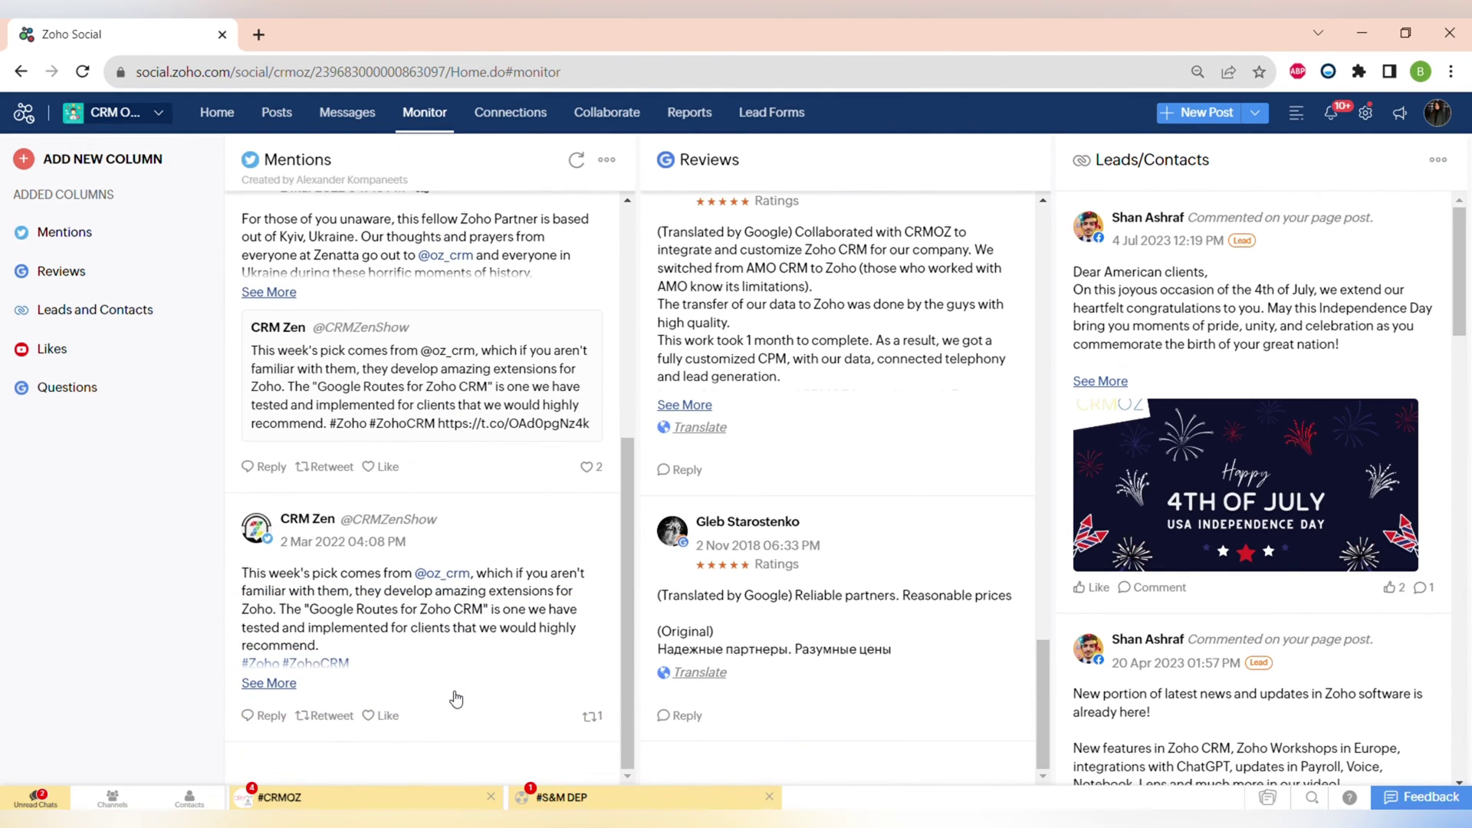
pyautogui.scroll(-8, 1325, 540)
pyautogui.scroll(8, 1325, 540)
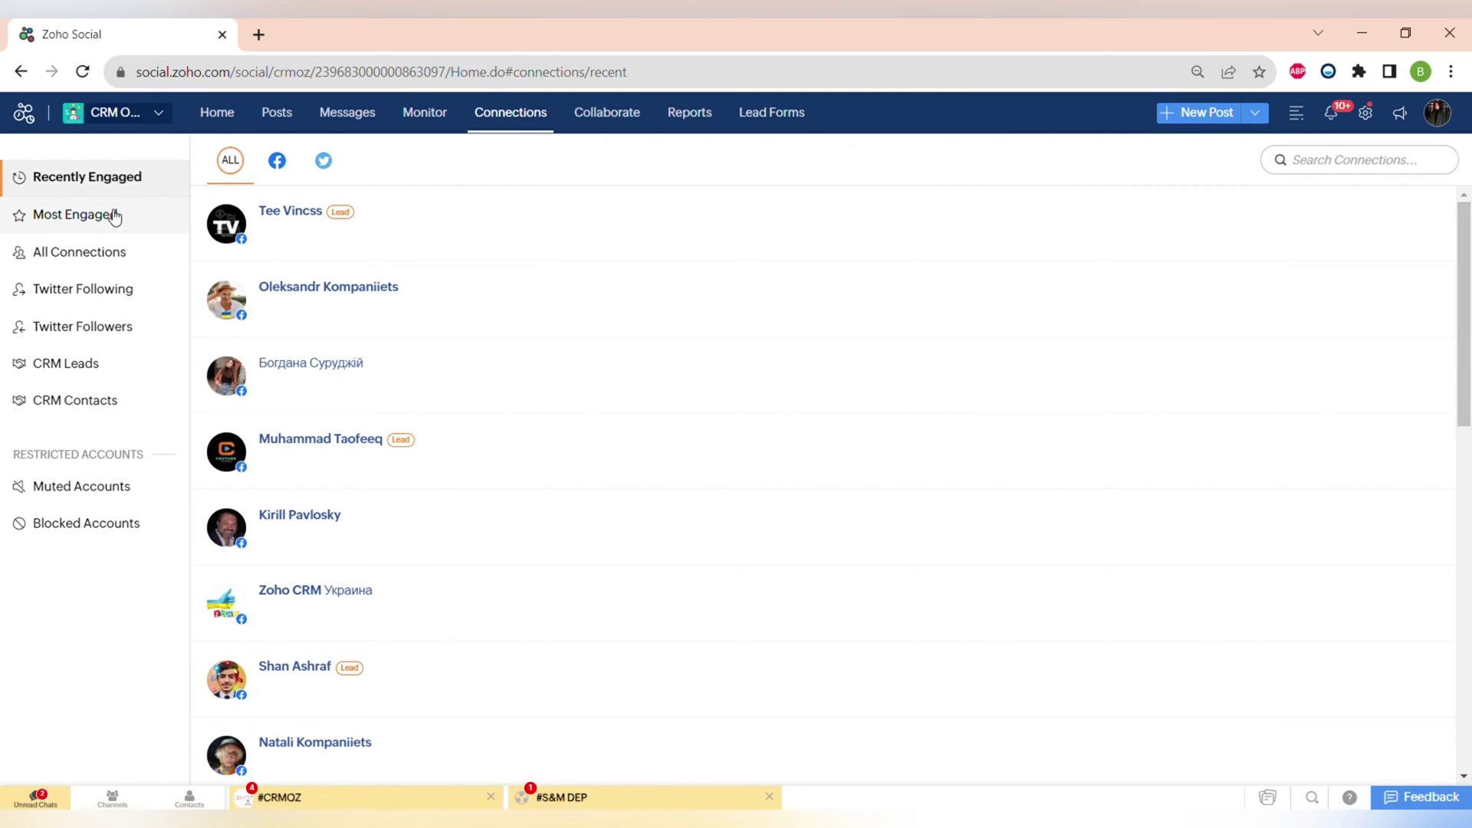
# Browse Most Engaged connections, filter to Twitter and back to all networks, then list All Connections
pyautogui.click(114, 217)
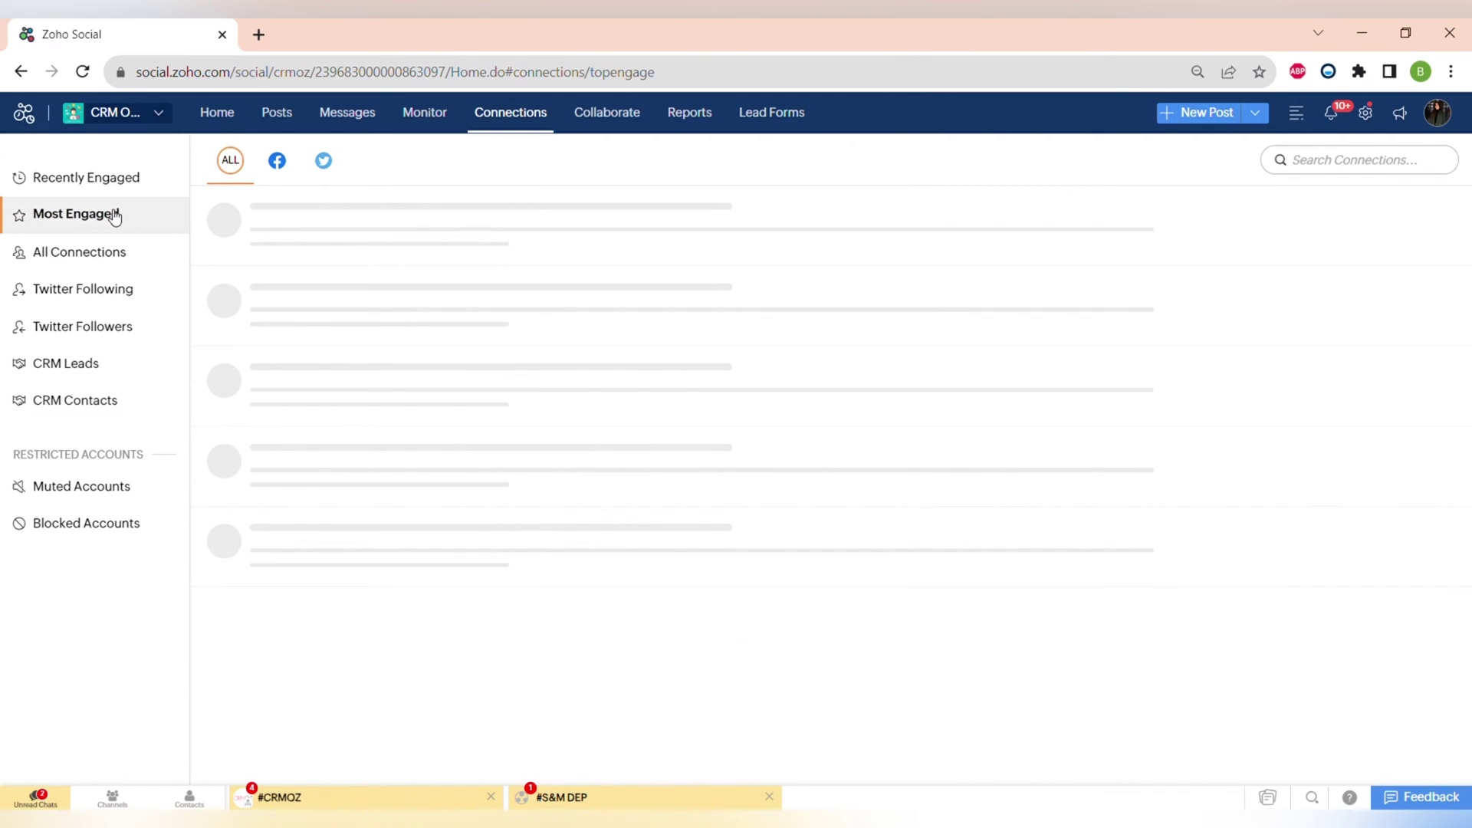
pyautogui.click(322, 164)
pyautogui.click(243, 177)
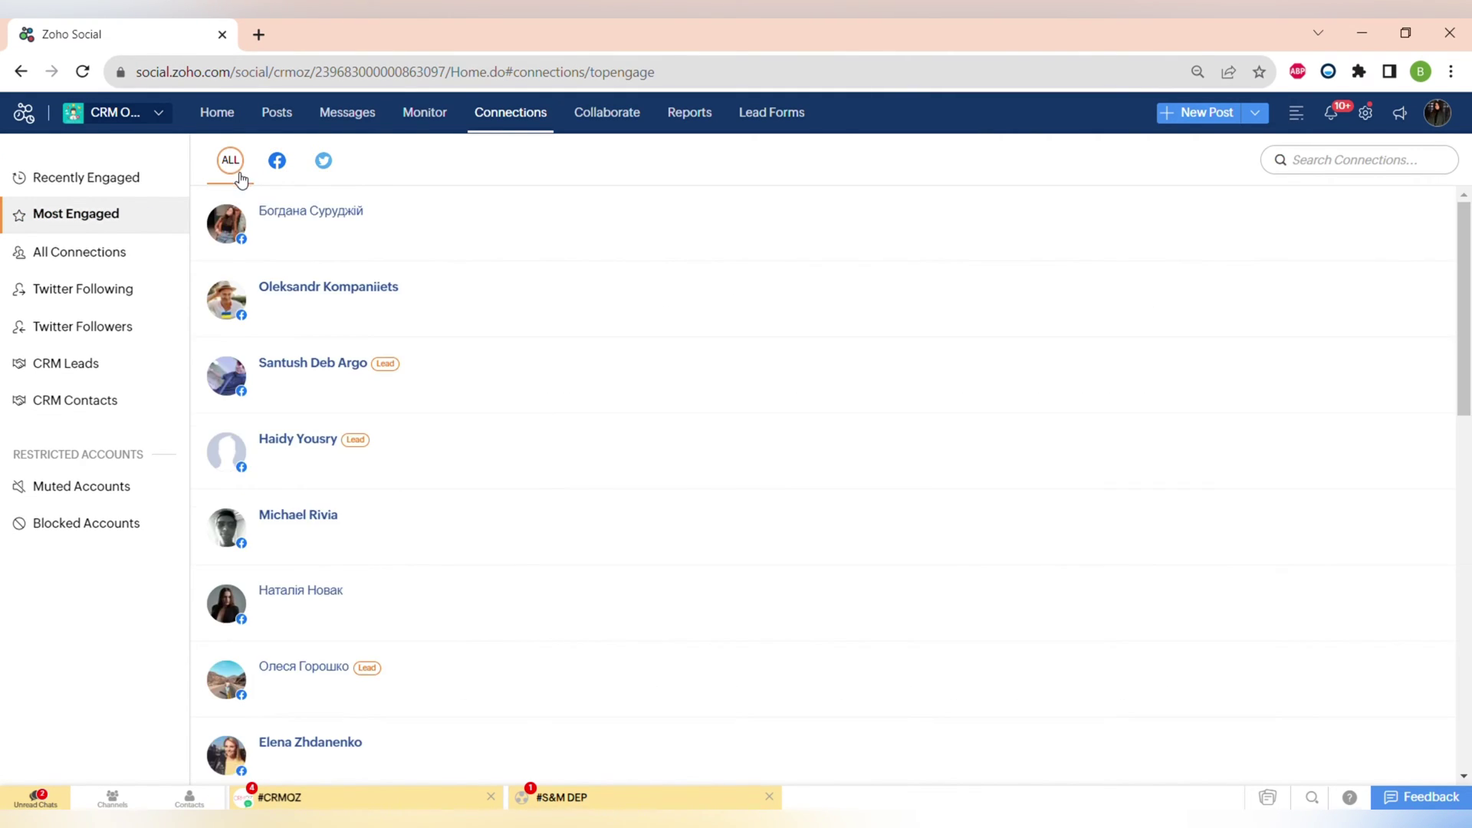
pyautogui.click(166, 247)
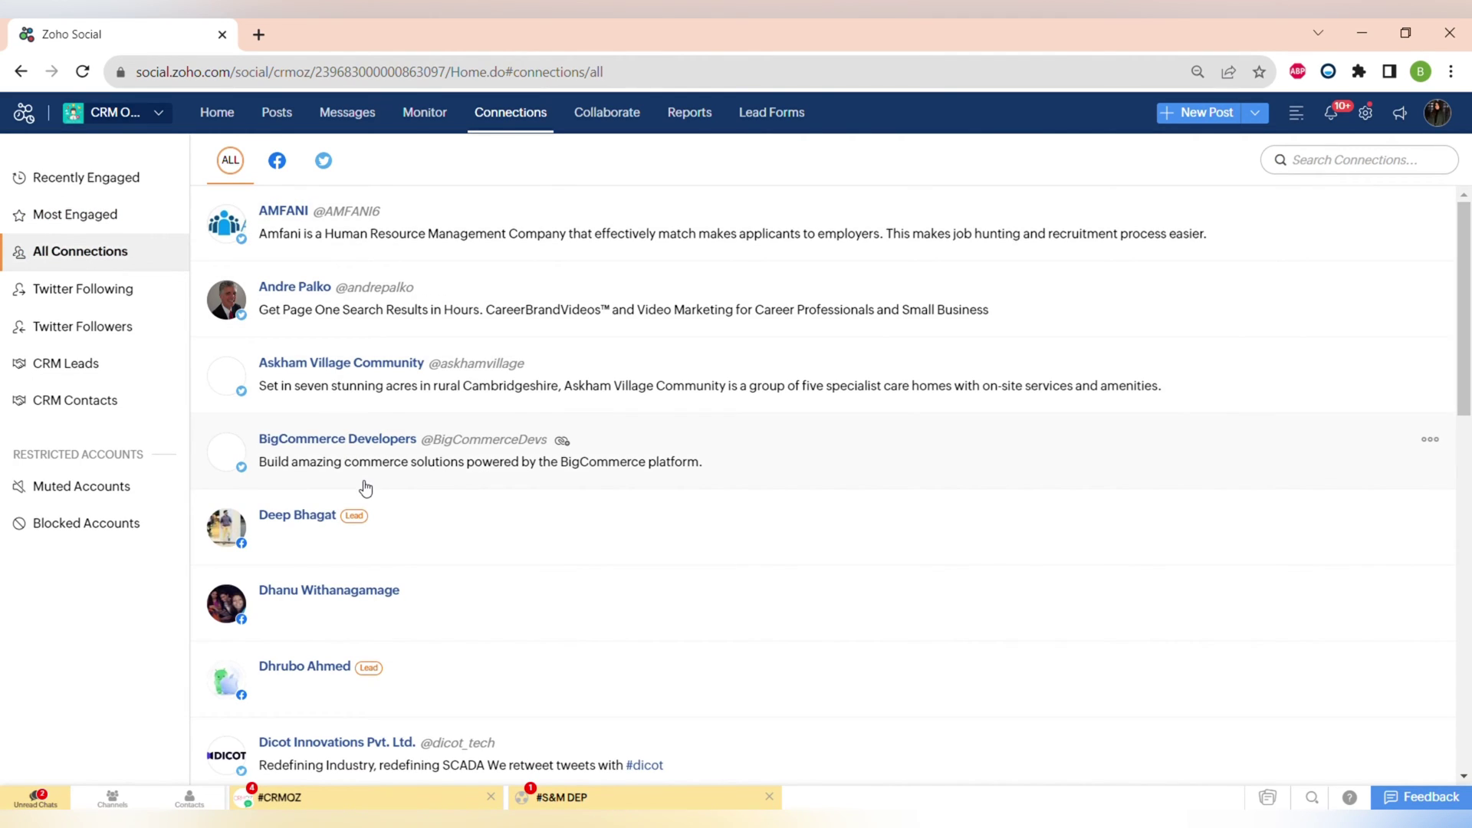
pyautogui.scroll(-6, 365, 488)
pyautogui.scroll(6, 365, 486)
# Step through Twitter Following, Twitter Followers, CRM Leads, CRM Contacts, Muted and Blocked Accounts
pyautogui.click(108, 304)
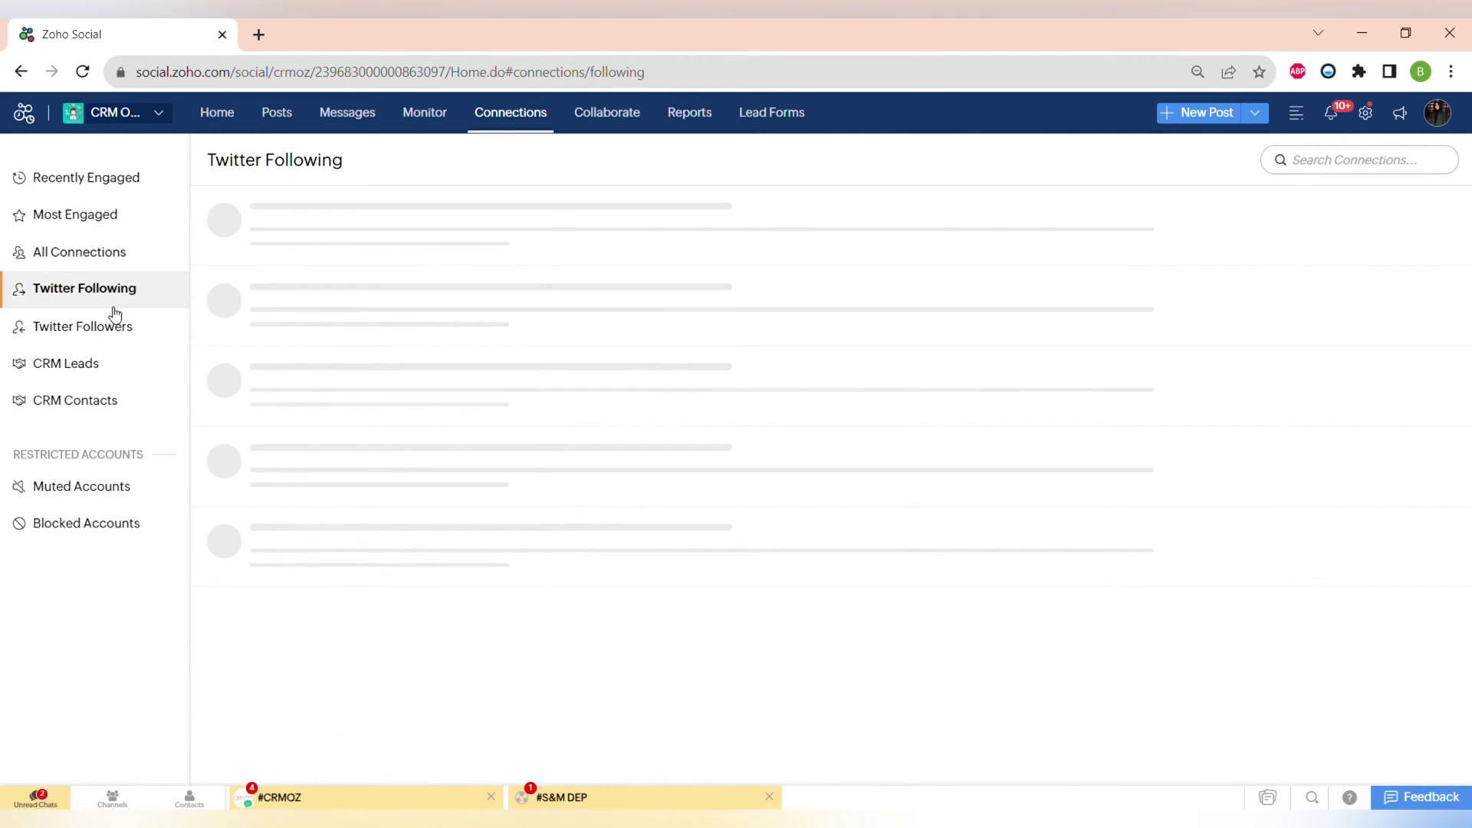
pyautogui.click(115, 328)
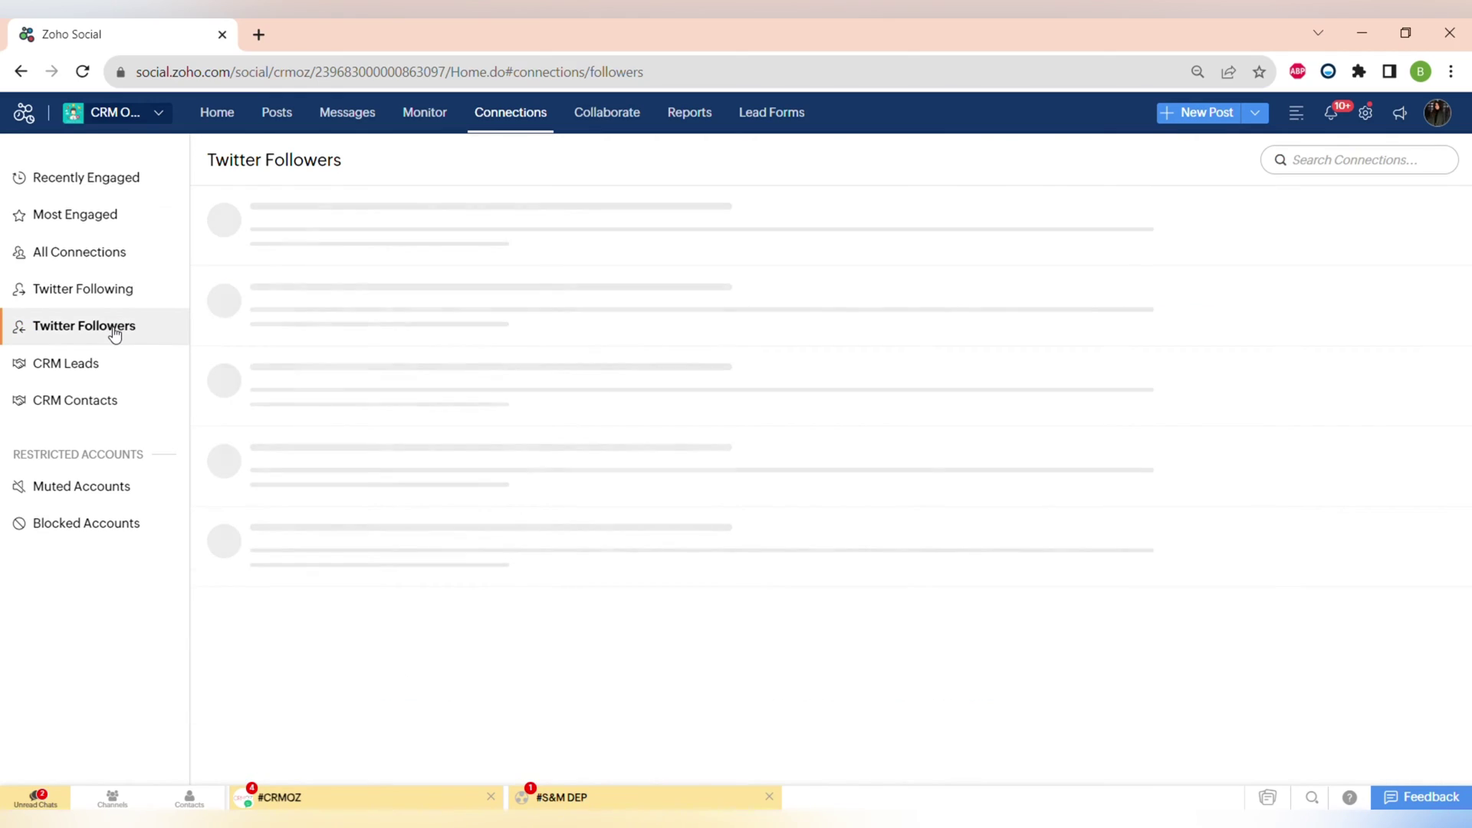
pyautogui.click(112, 373)
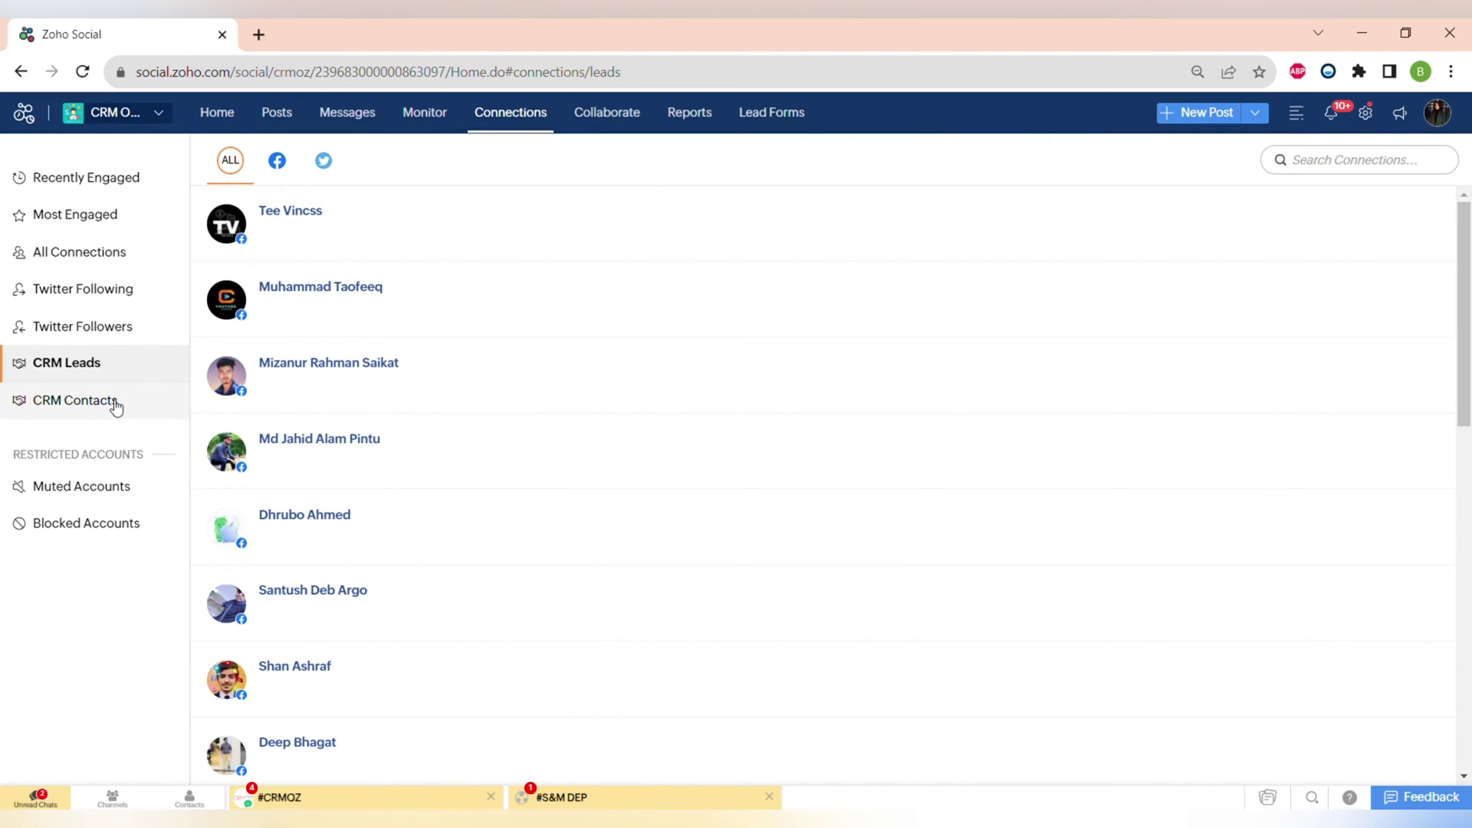
pyautogui.click(115, 404)
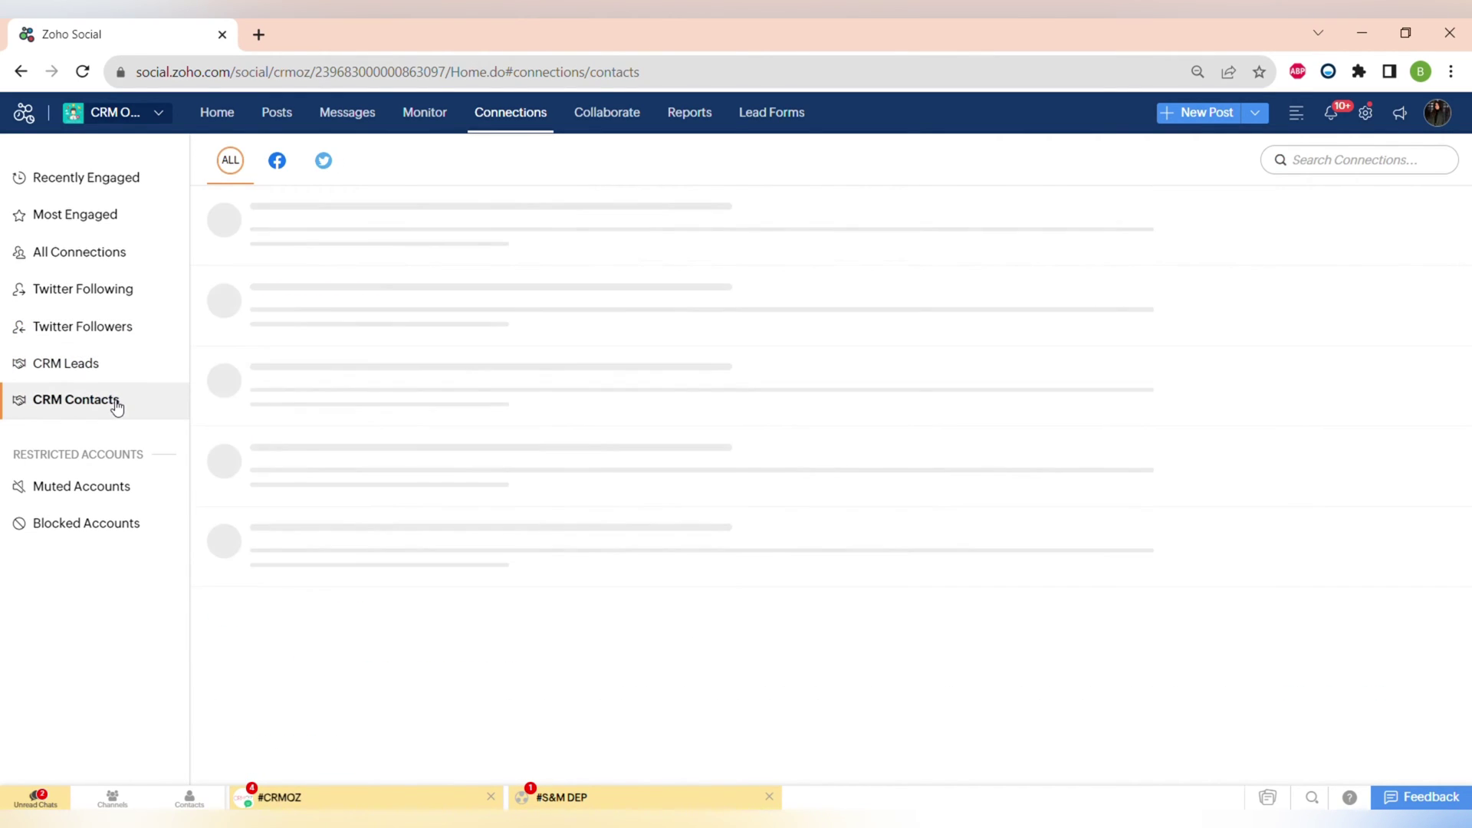
pyautogui.click(105, 491)
pyautogui.click(74, 521)
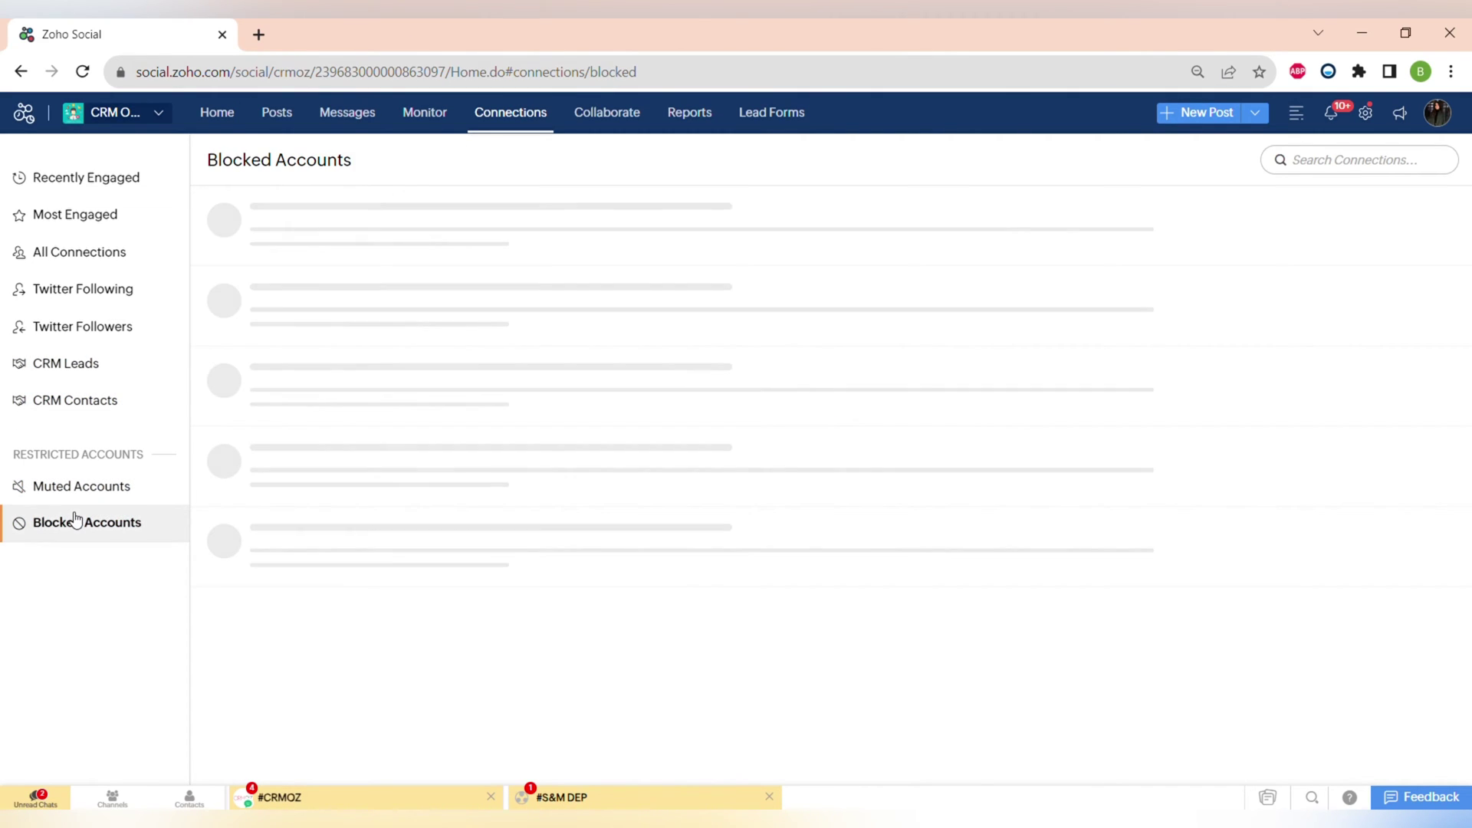
# Open the team collaboration feed and check who a team post is shared with
pyautogui.click(620, 127)
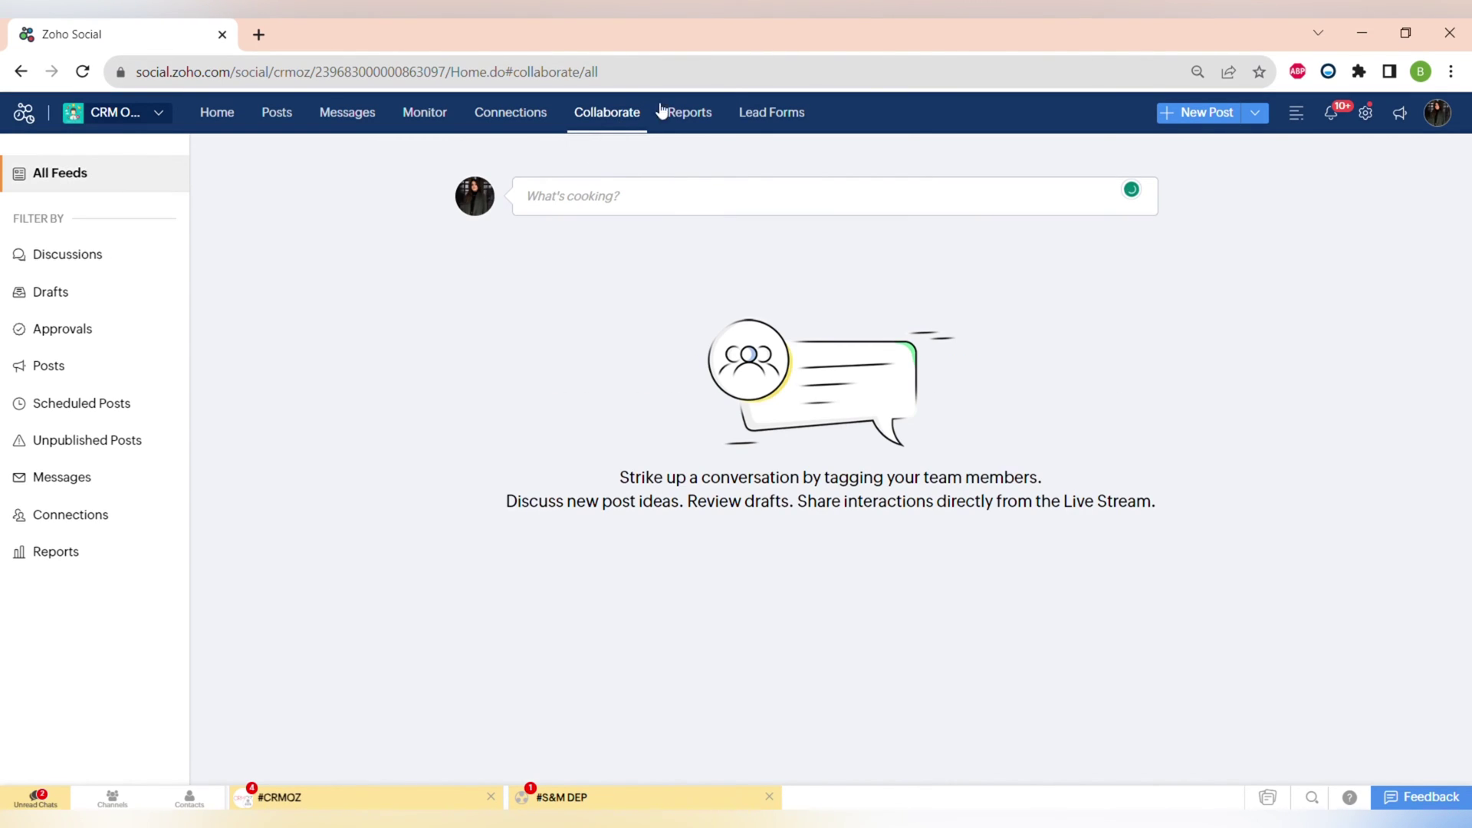
pyautogui.click(595, 198)
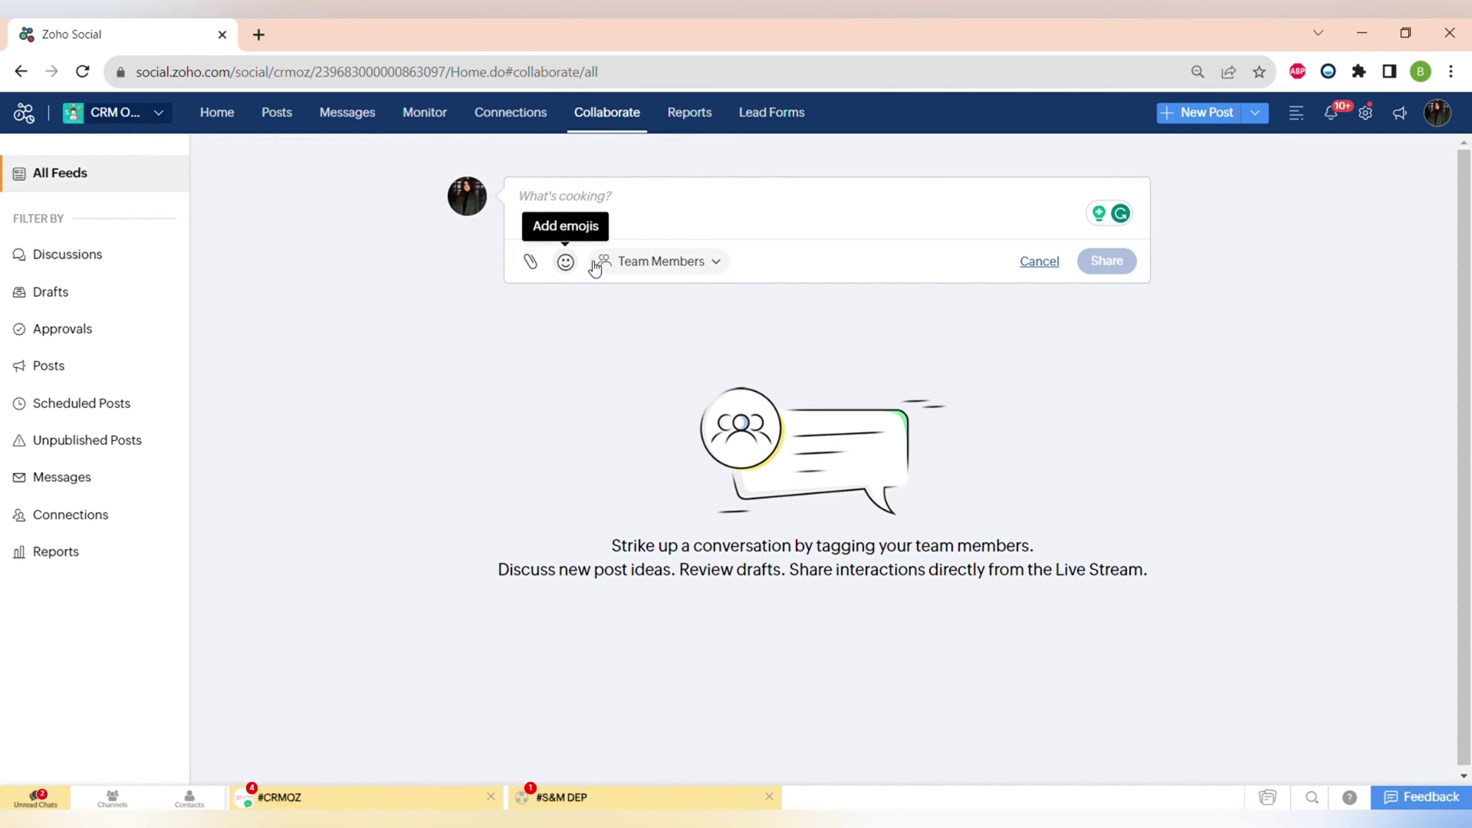
pyautogui.click(678, 266)
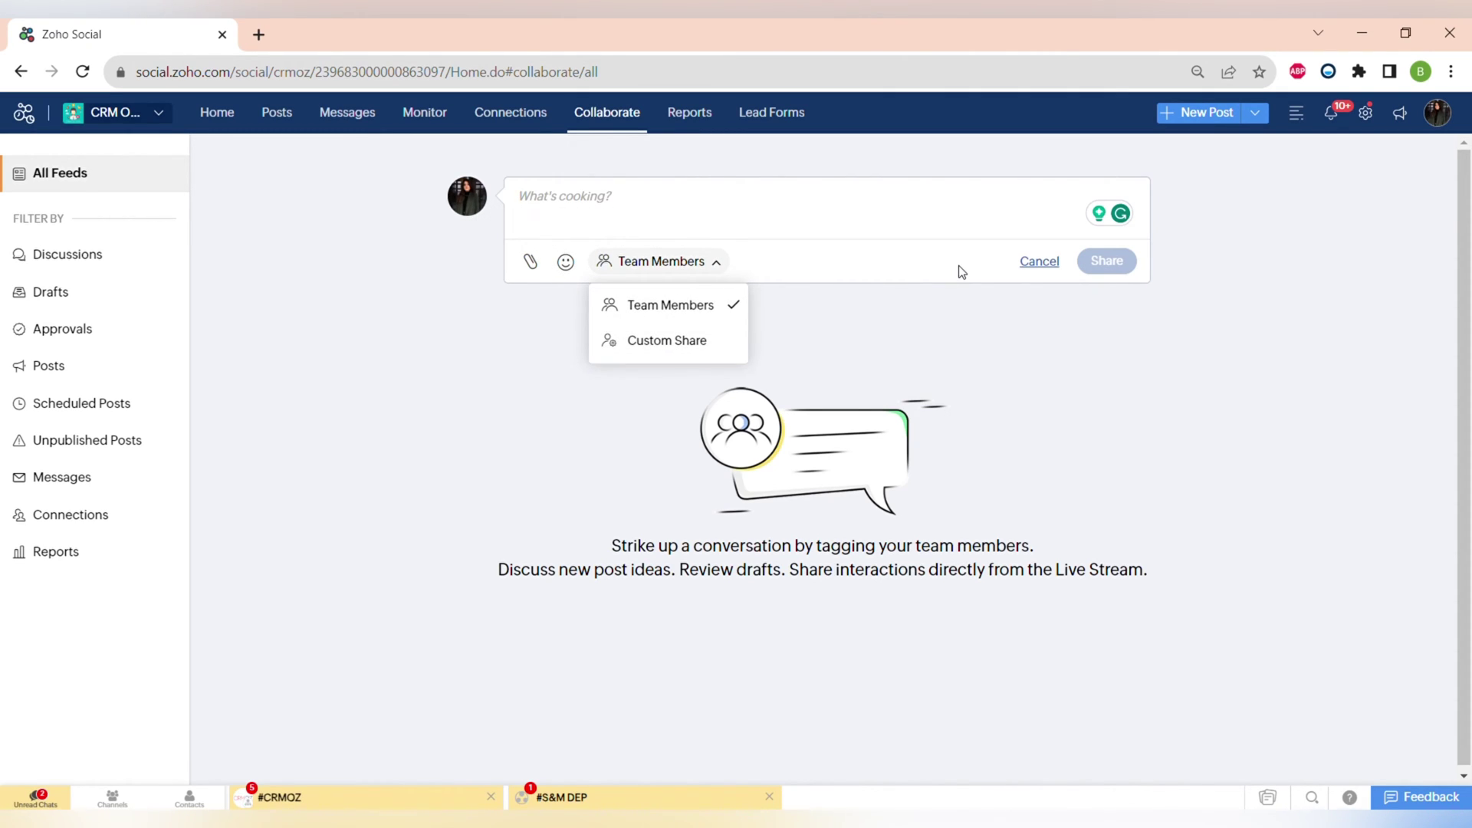
pyautogui.click(690, 232)
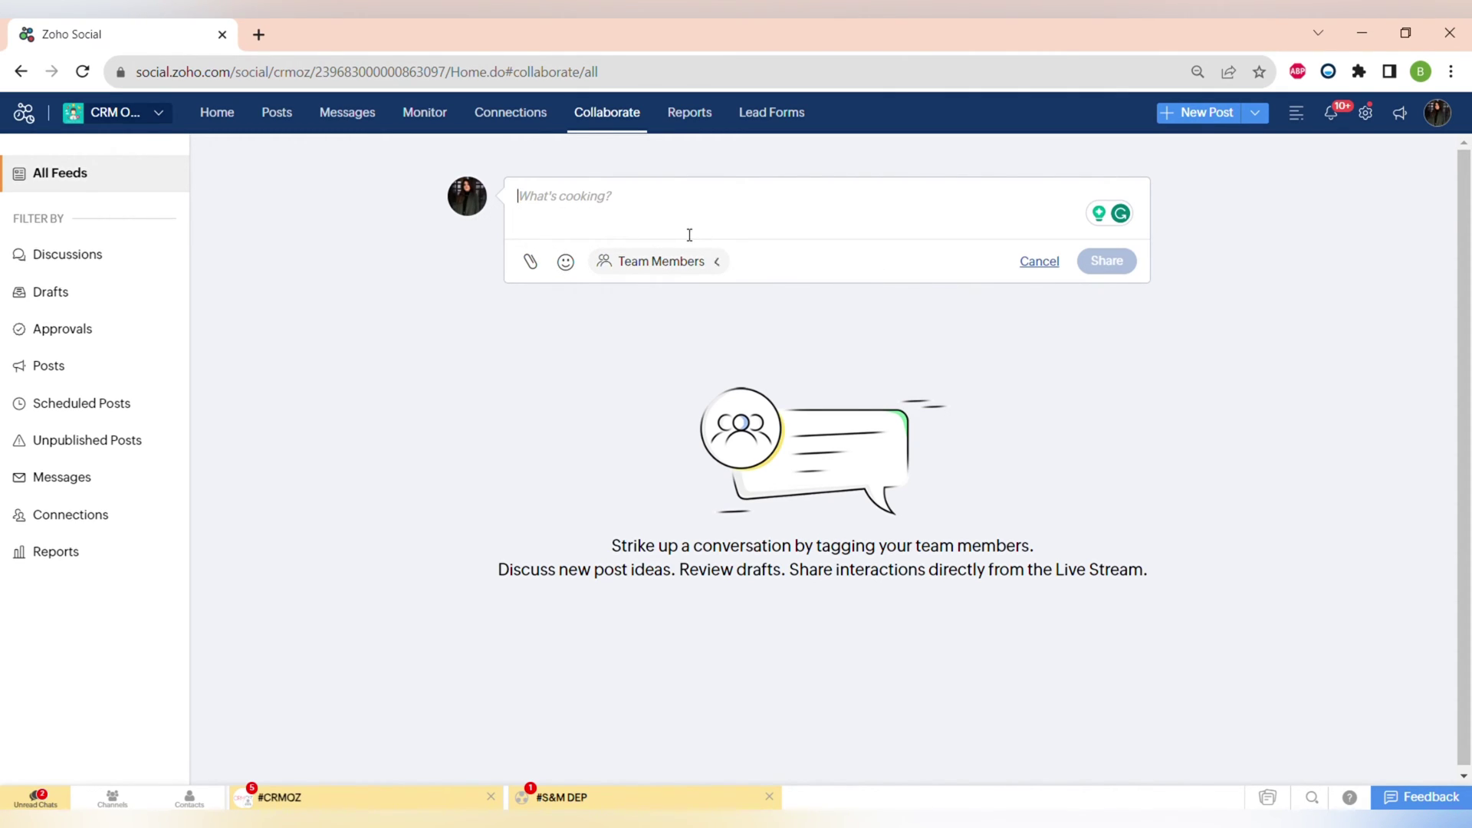
# Filter the team feed from Discussions through Reports, then bring up the Facebook reports
pyautogui.click(123, 275)
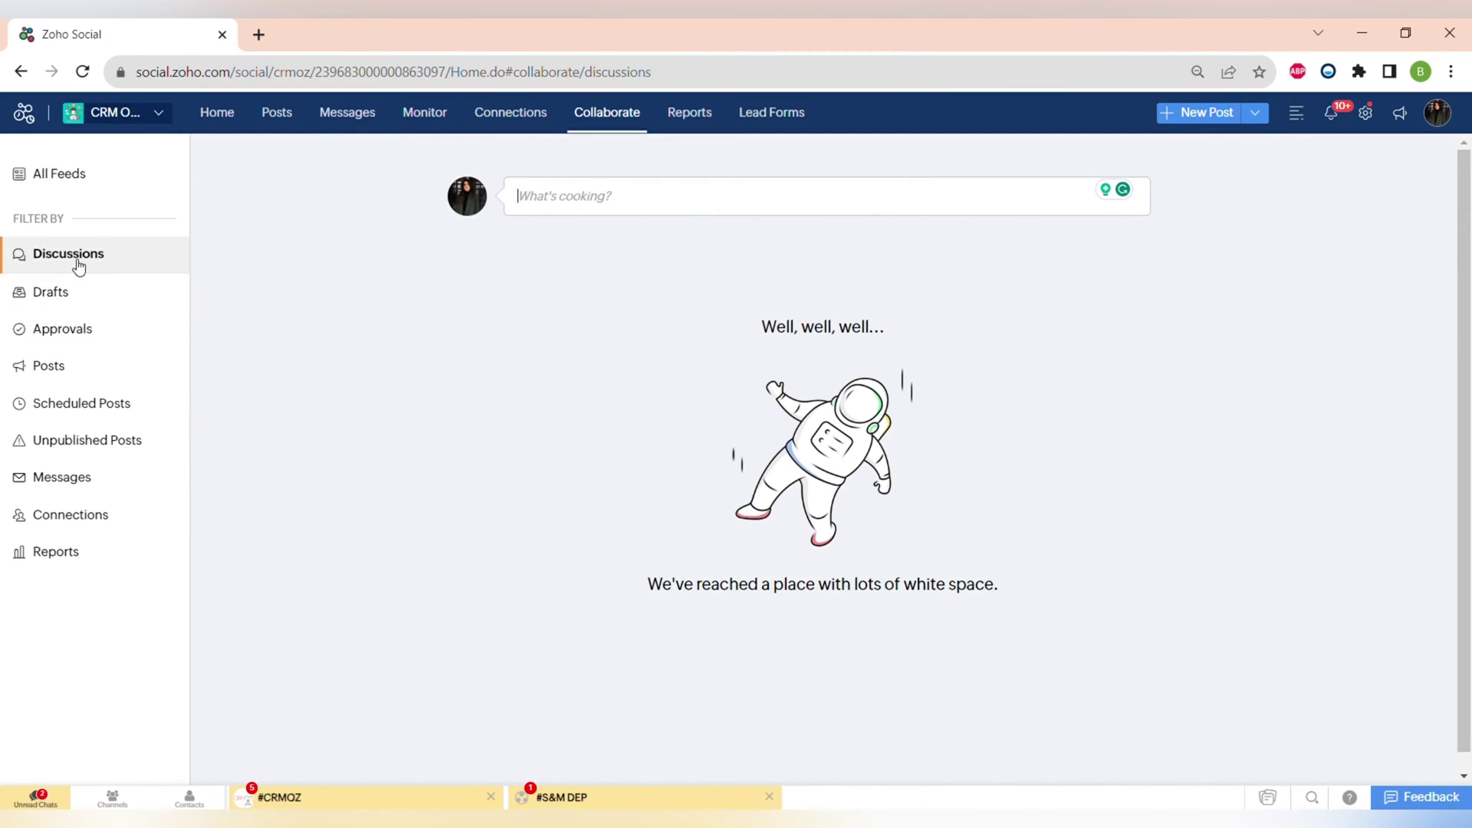
pyautogui.click(79, 299)
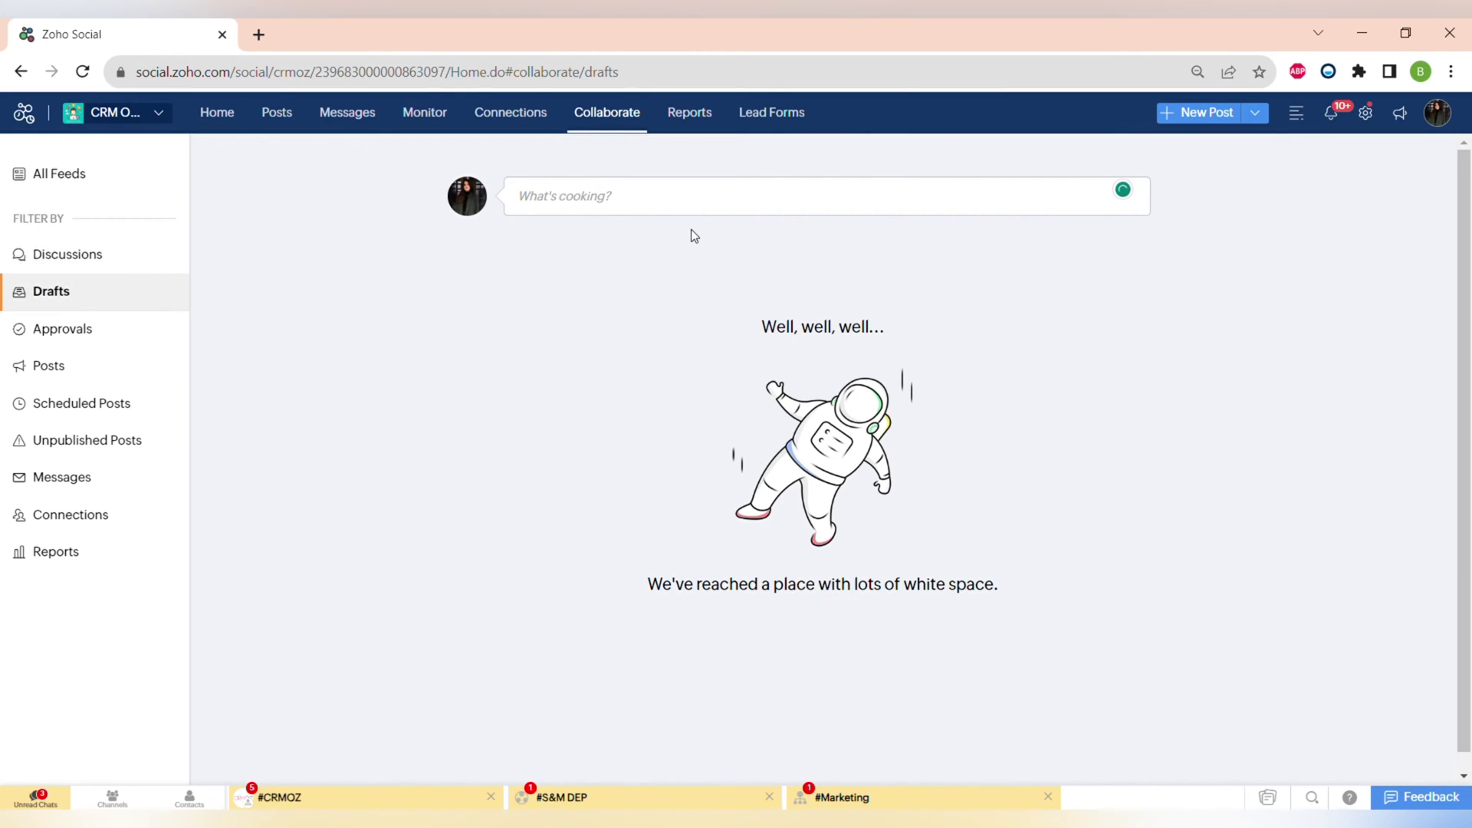
pyautogui.click(112, 335)
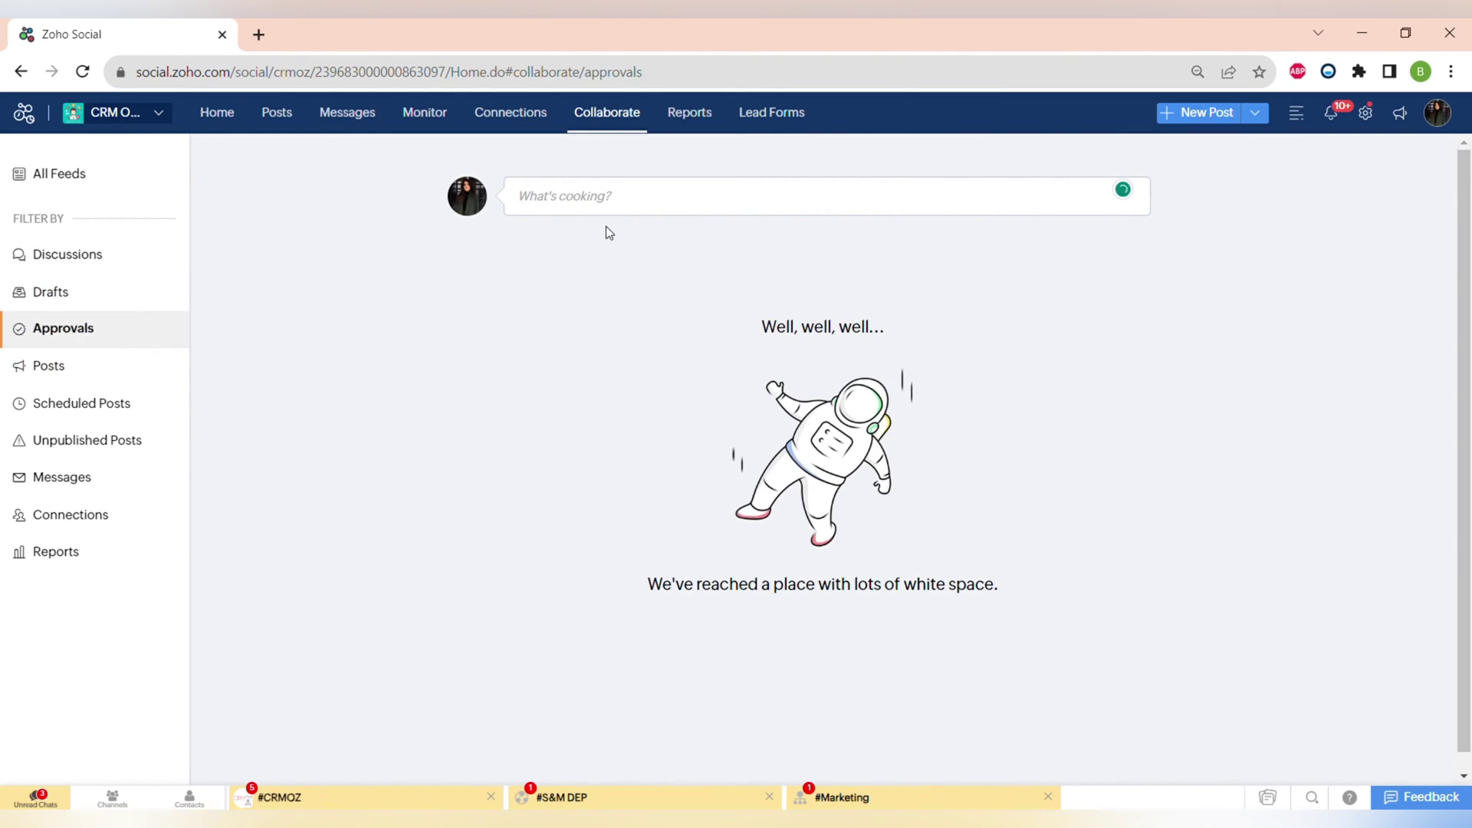
pyautogui.click(134, 380)
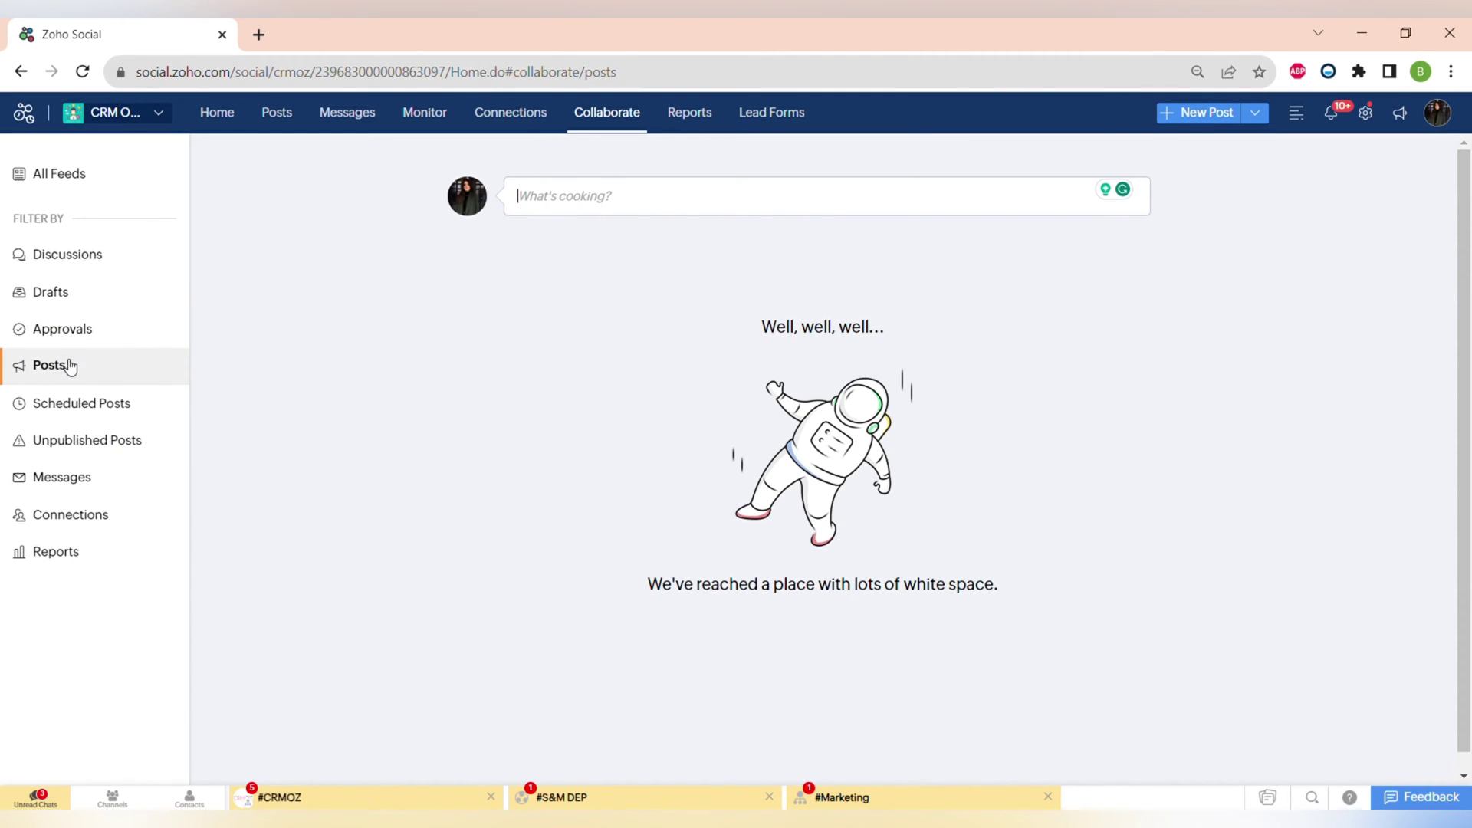
pyautogui.click(70, 407)
pyautogui.click(74, 442)
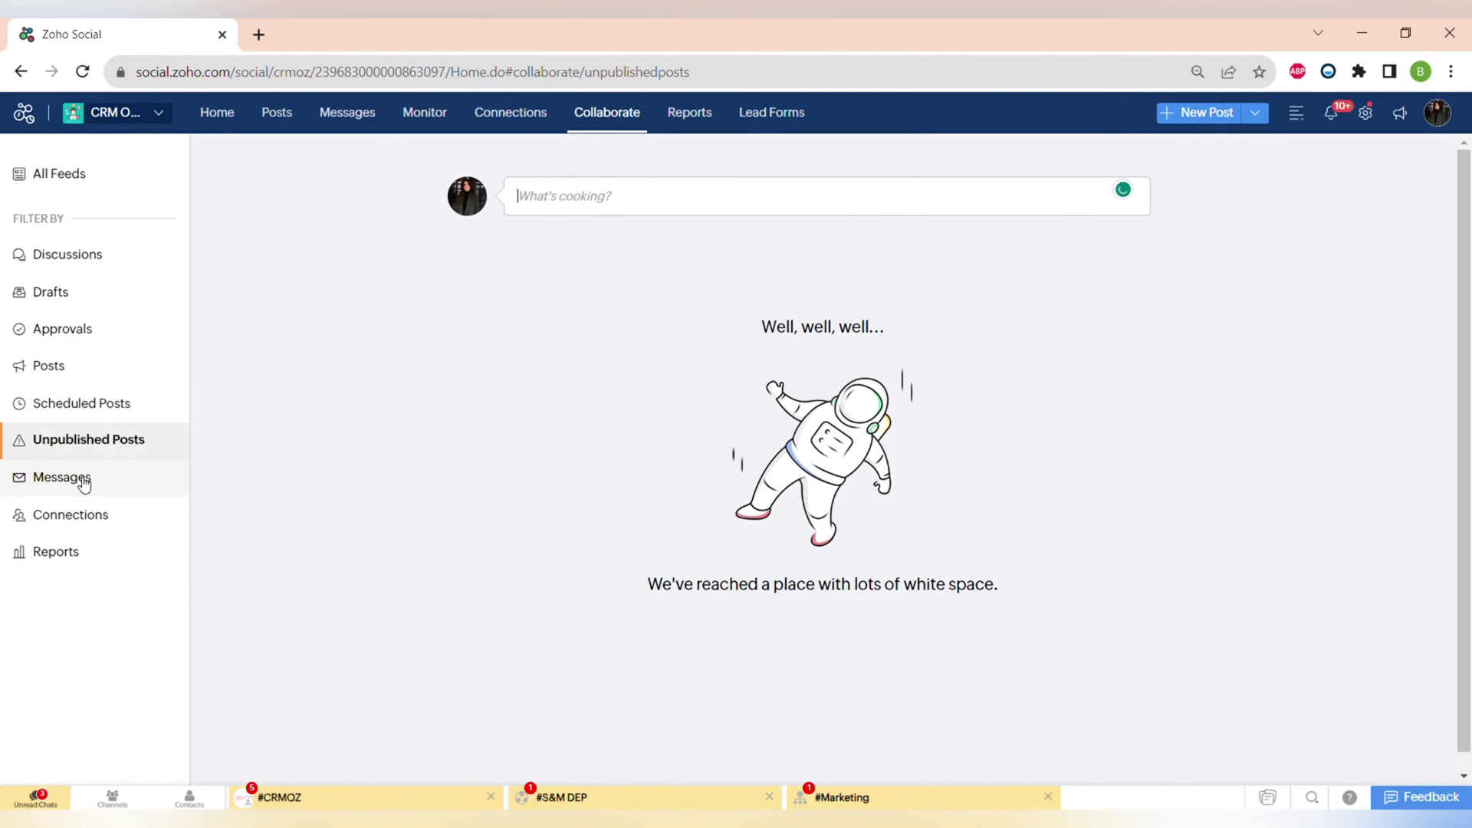
pyautogui.click(98, 526)
pyautogui.click(115, 557)
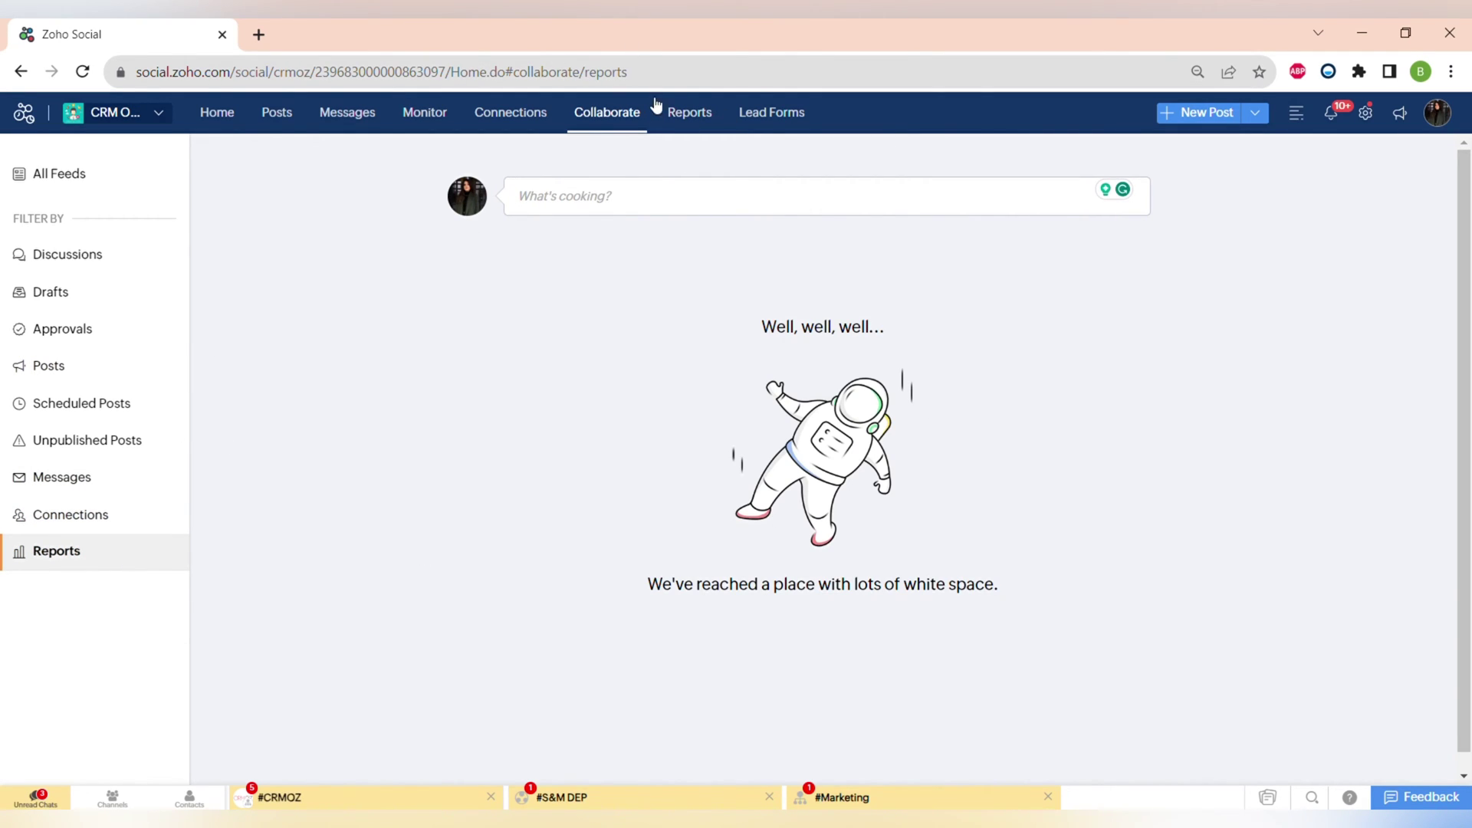
pyautogui.click(688, 114)
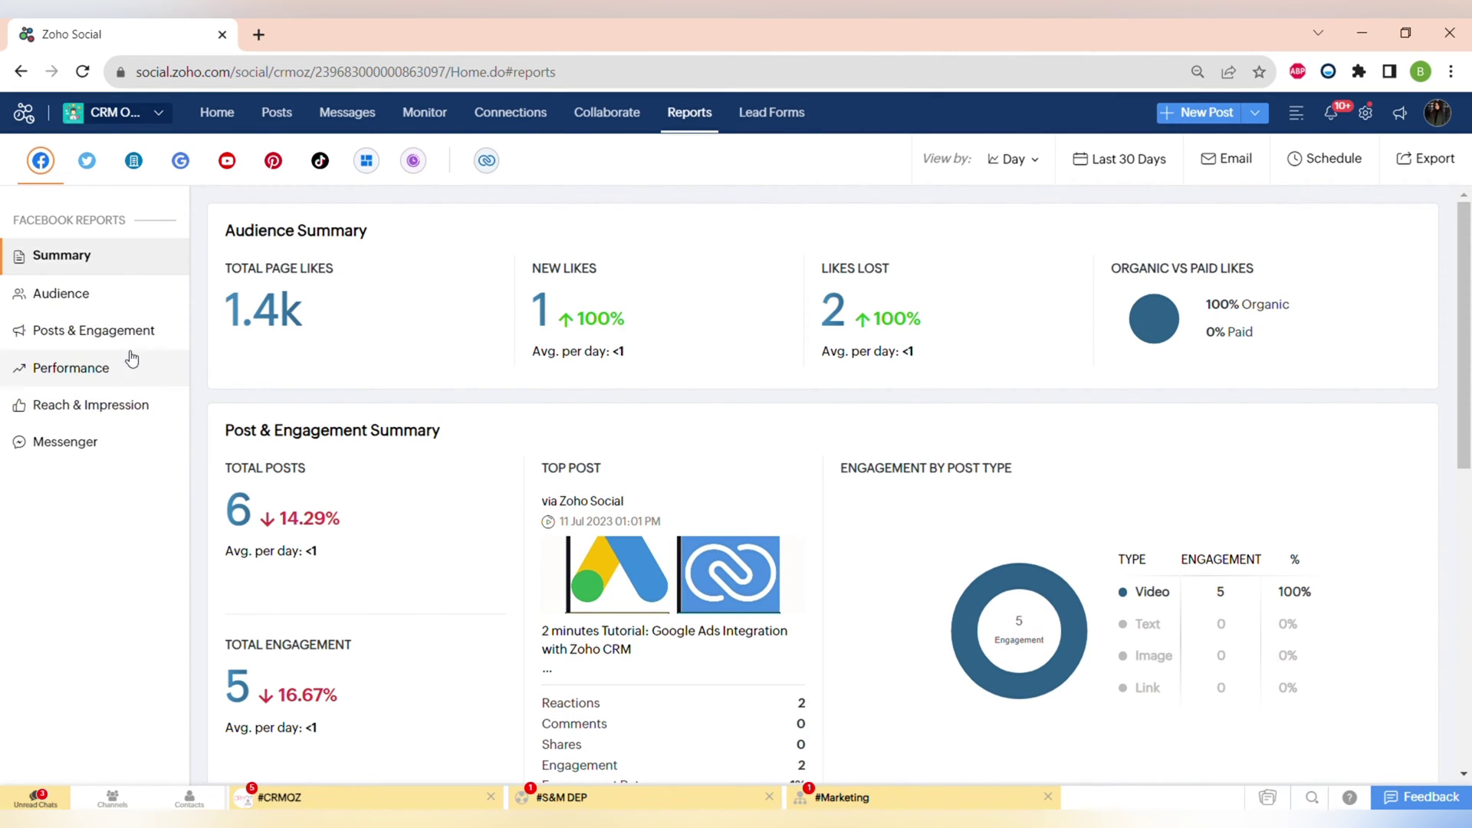
# View Facebook Reach & Impression, then YouTube's Cards & End Screen and Audience reports
pyautogui.click(135, 407)
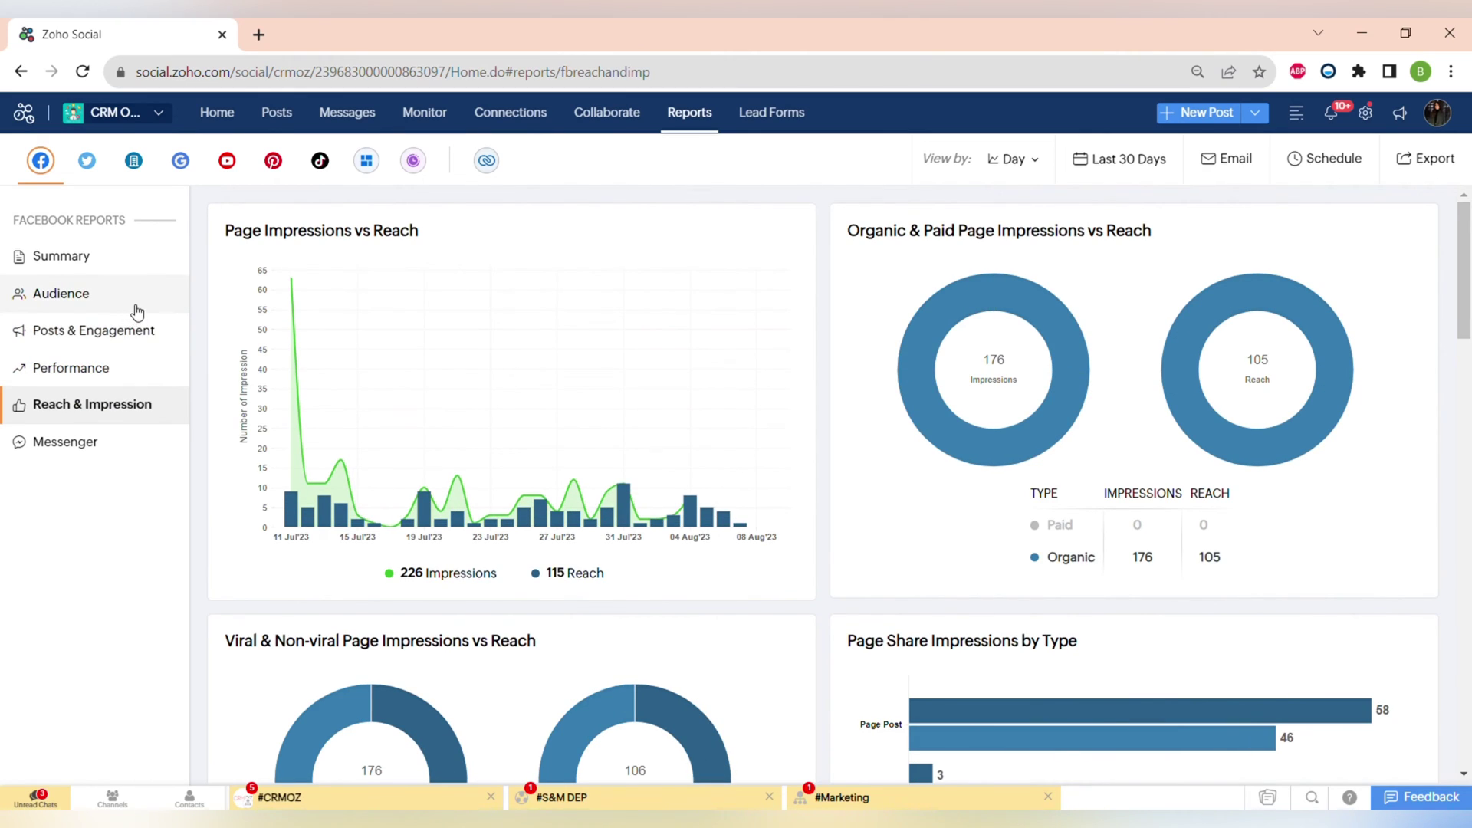
pyautogui.click(233, 172)
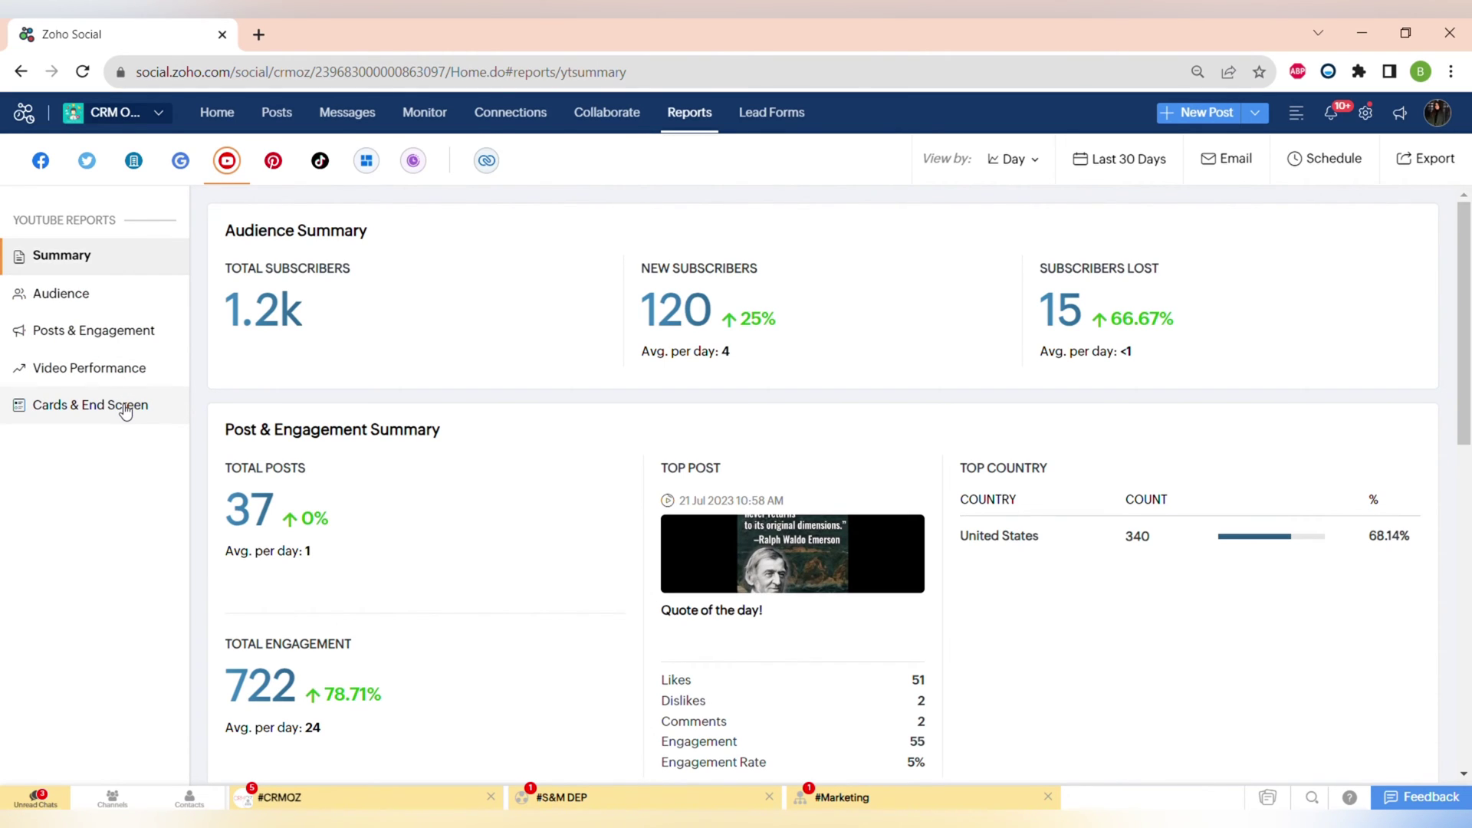
pyautogui.scroll(-10, 458, 470)
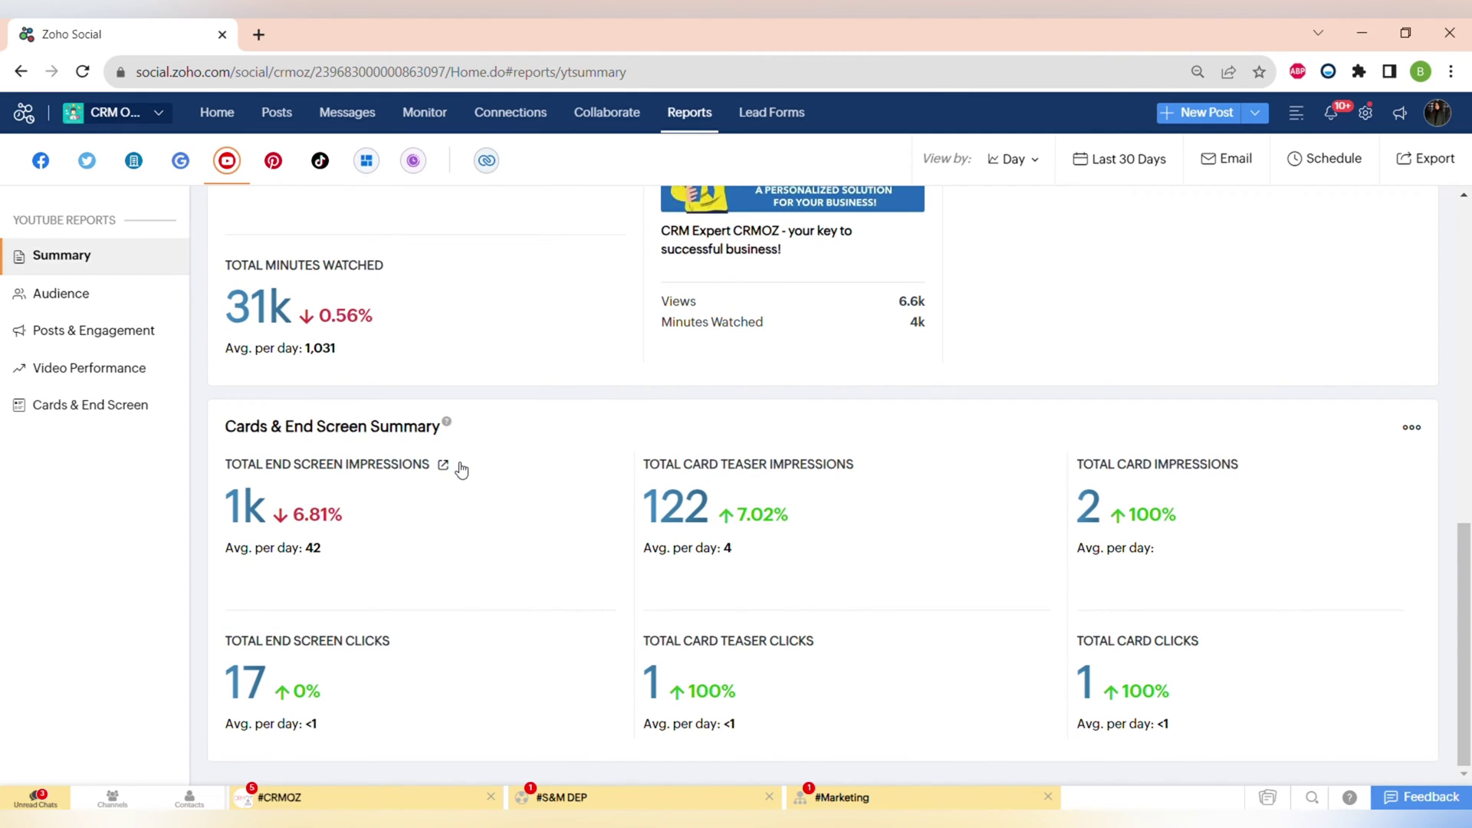
pyautogui.scroll(10, 461, 470)
pyautogui.click(119, 421)
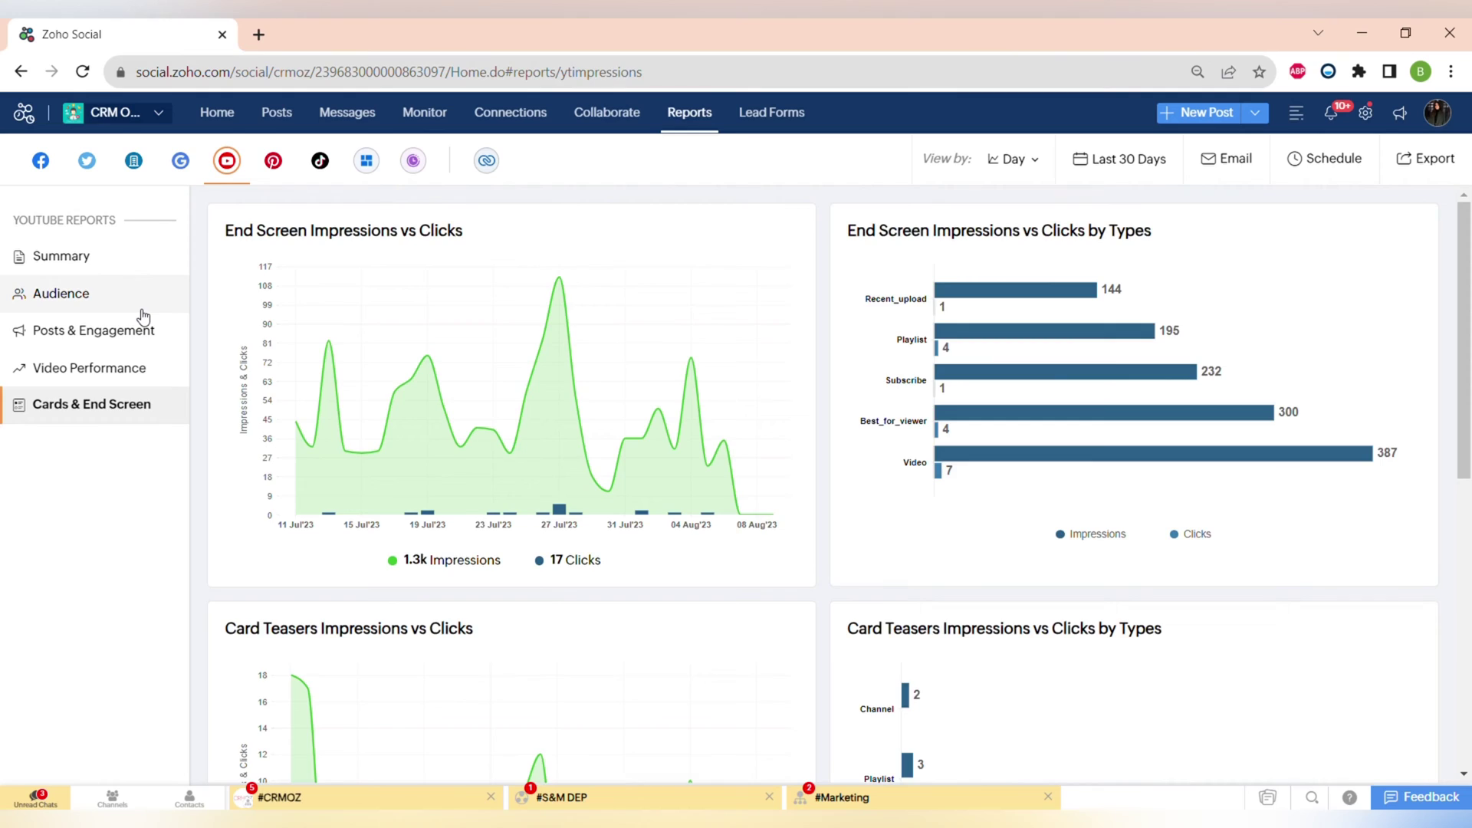
pyautogui.click(92, 294)
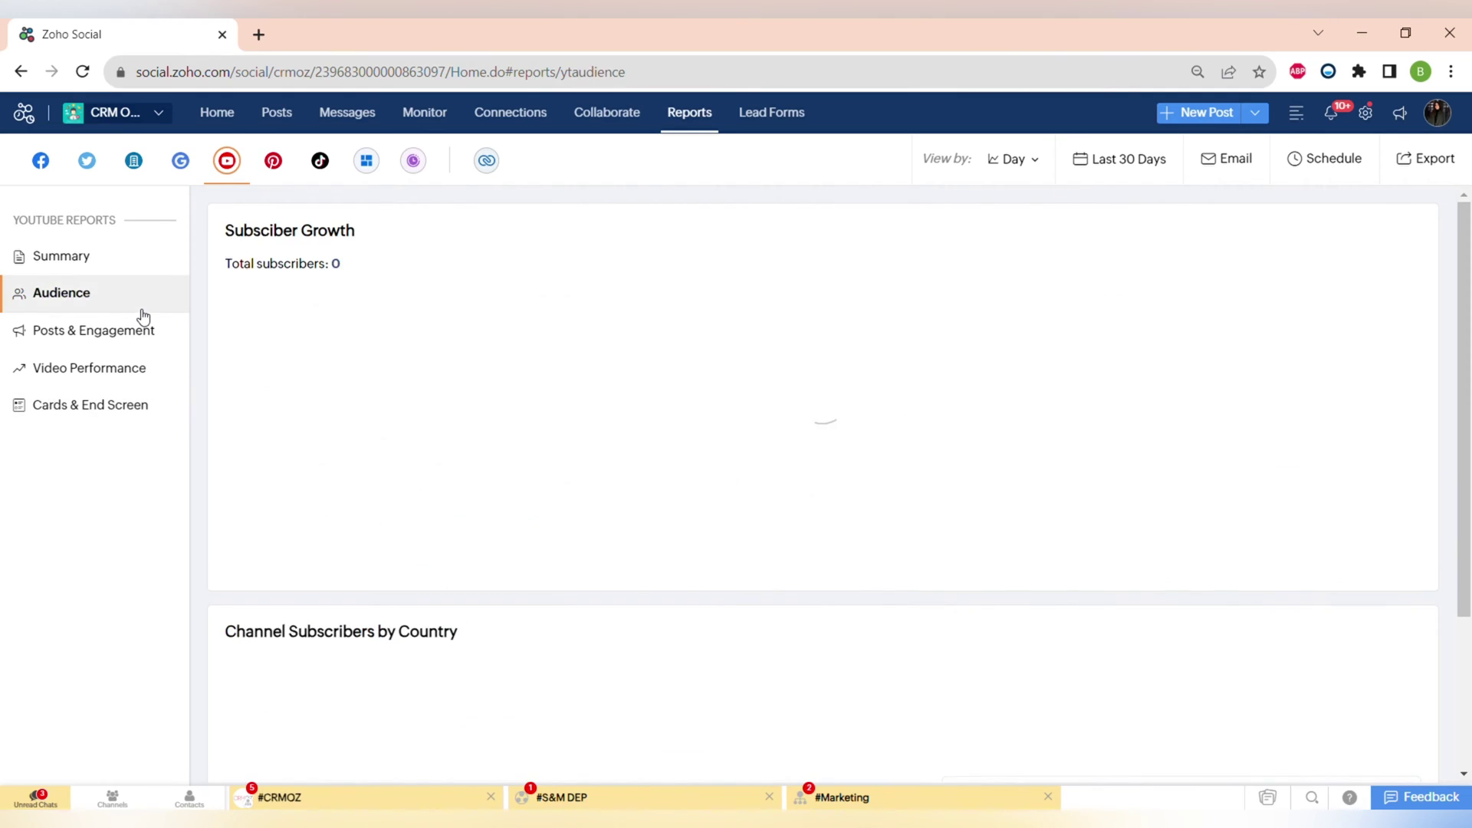
# Apply the Last 90 Days date range to the YouTube Audience report
pyautogui.click(1128, 157)
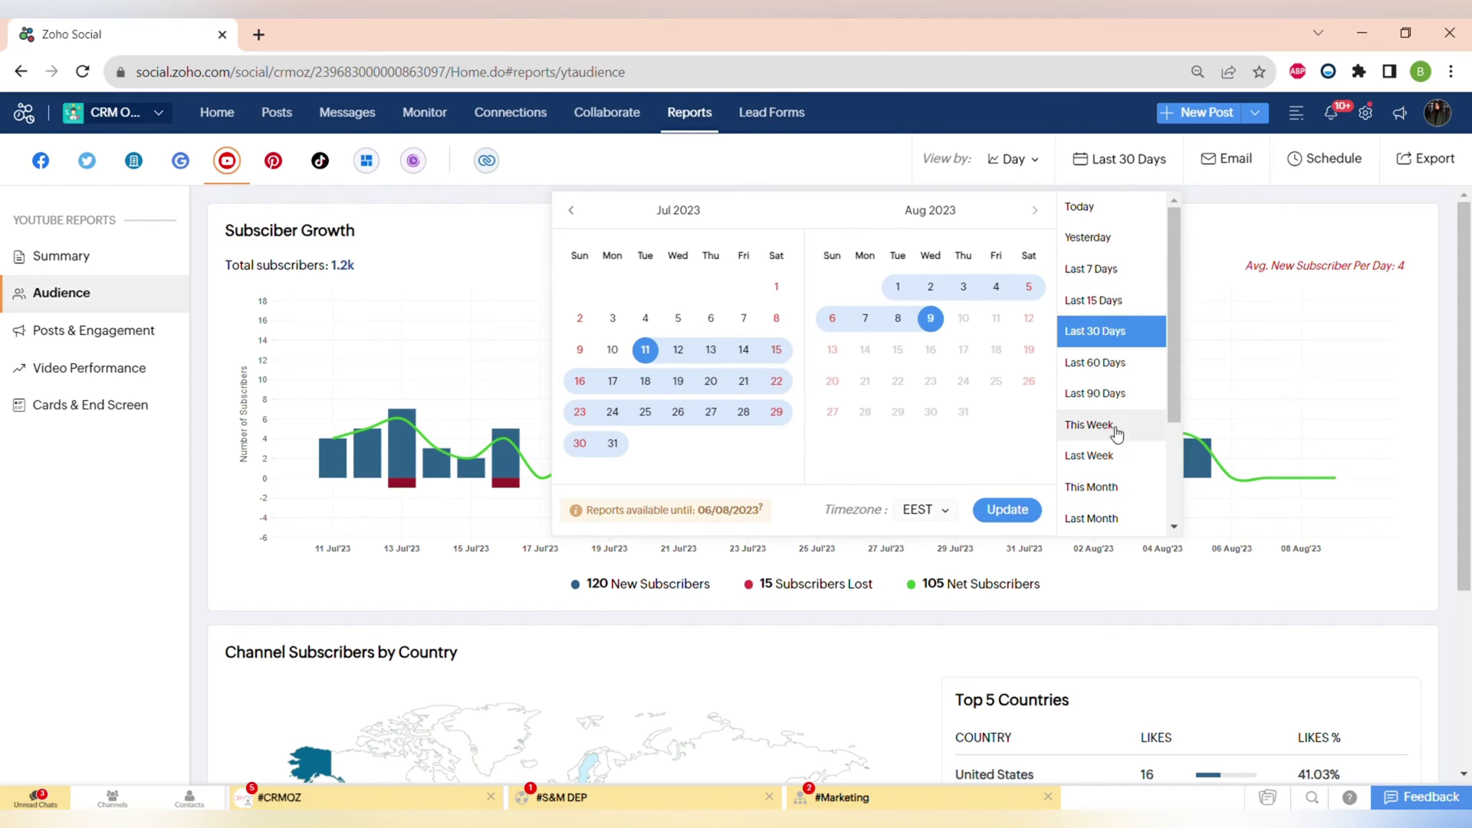
pyautogui.click(1117, 393)
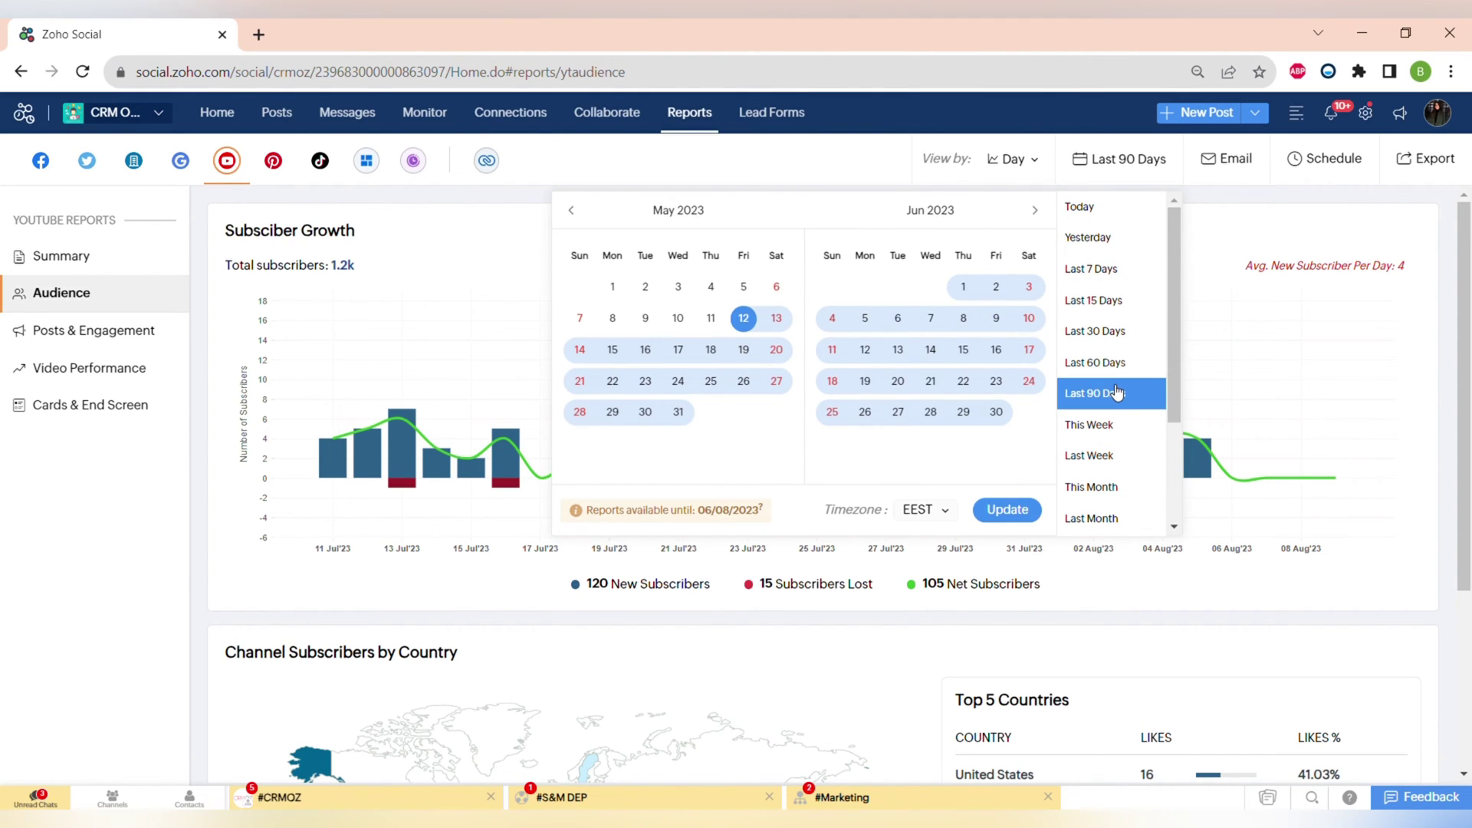
pyautogui.click(1007, 510)
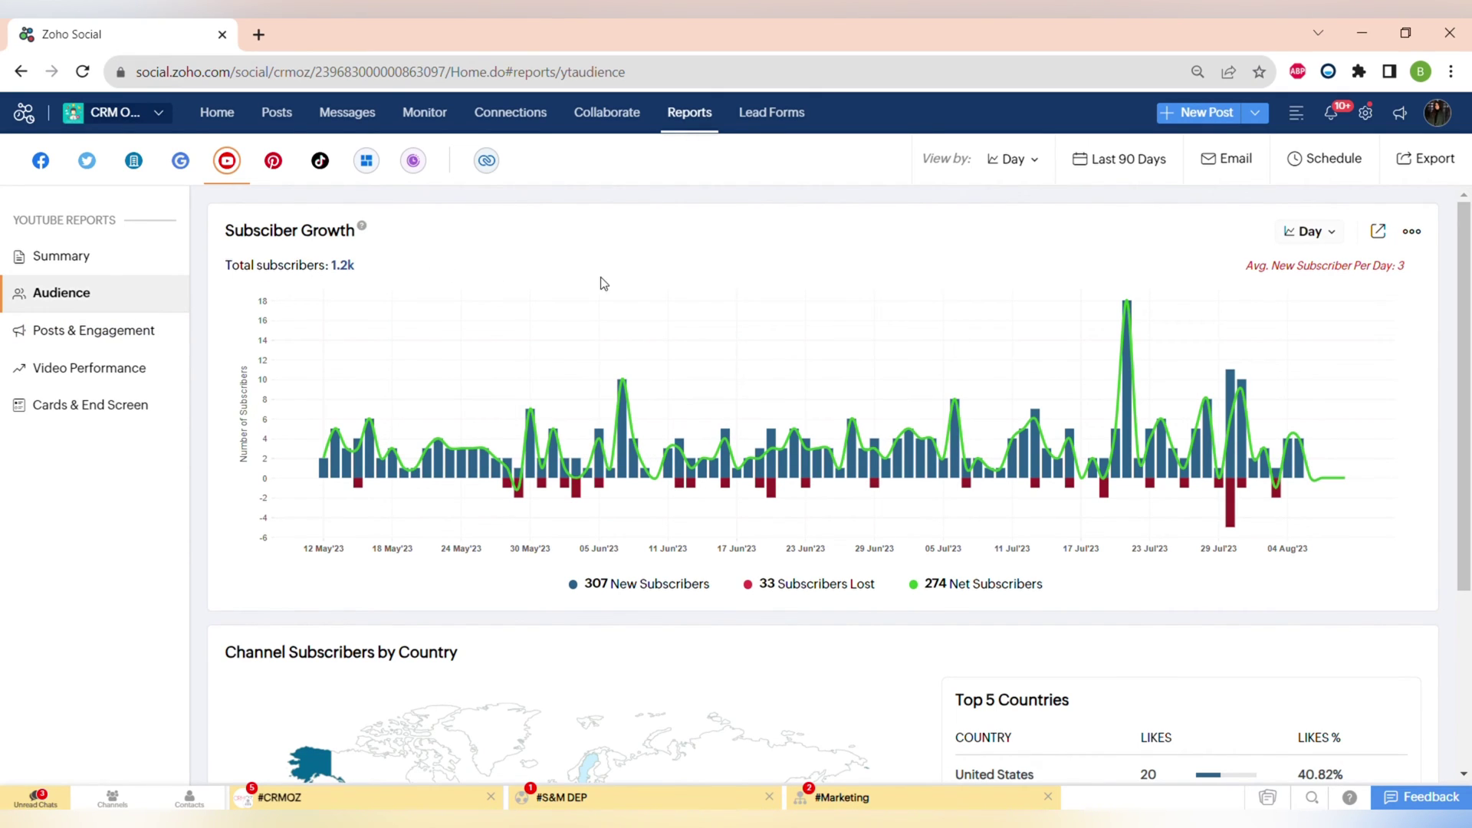
pyautogui.scroll(-3, 920, 532)
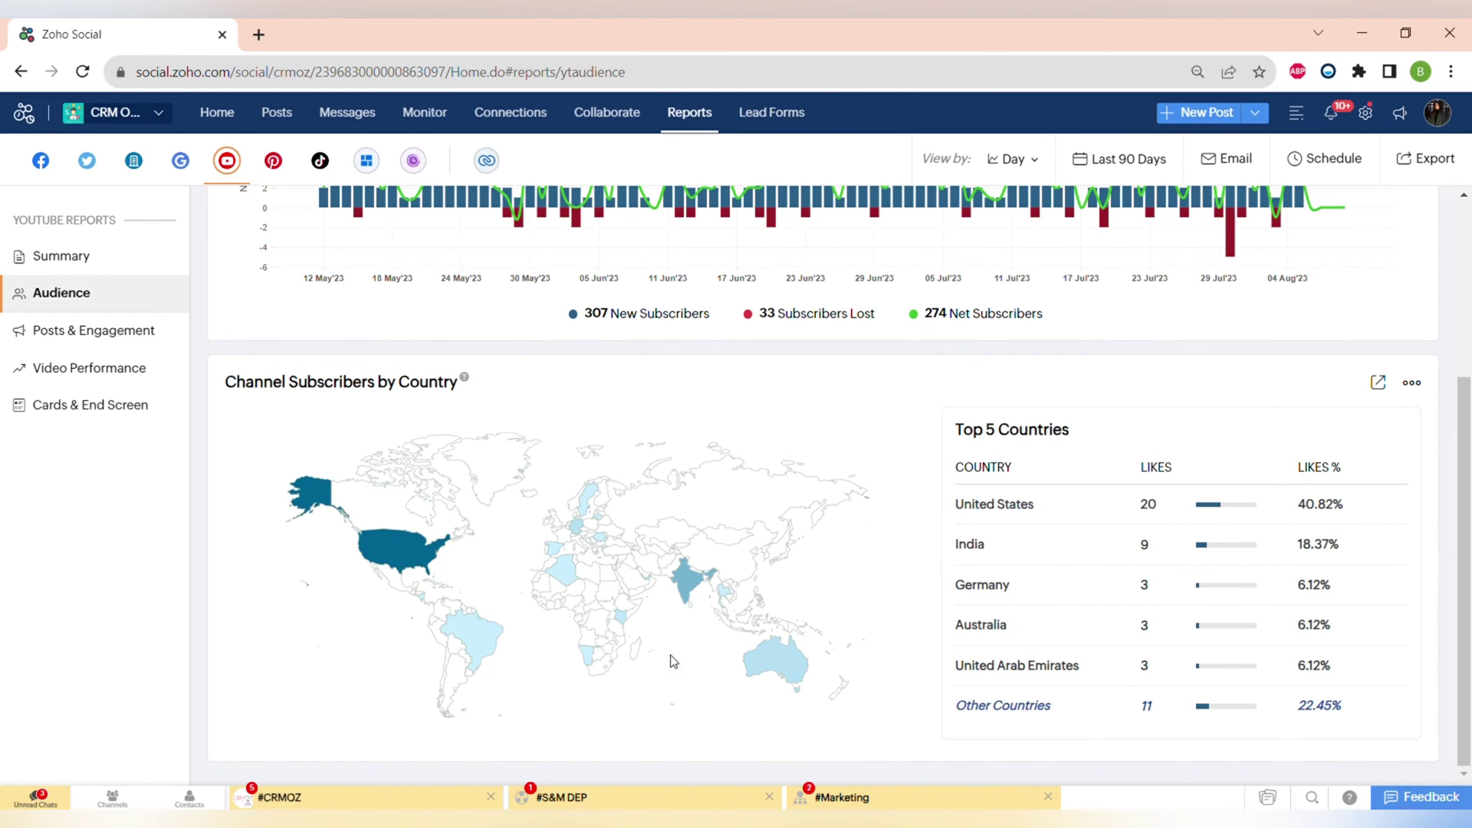
pyautogui.scroll(3, 651, 645)
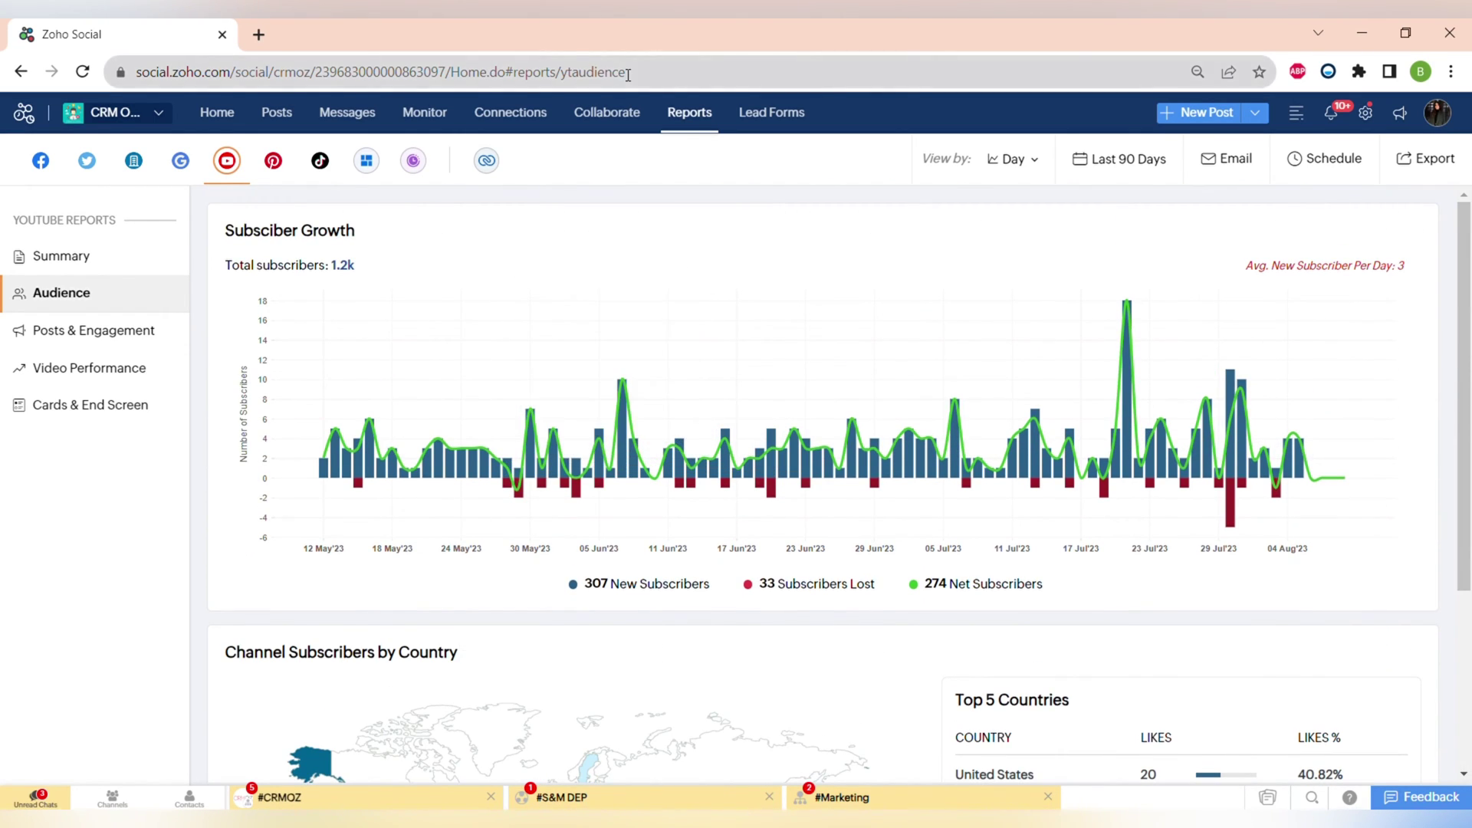
# Look through the Pinterest, TikTok, Custom, Scheduled and CRM report sections
pyautogui.click(274, 162)
pyautogui.click(320, 160)
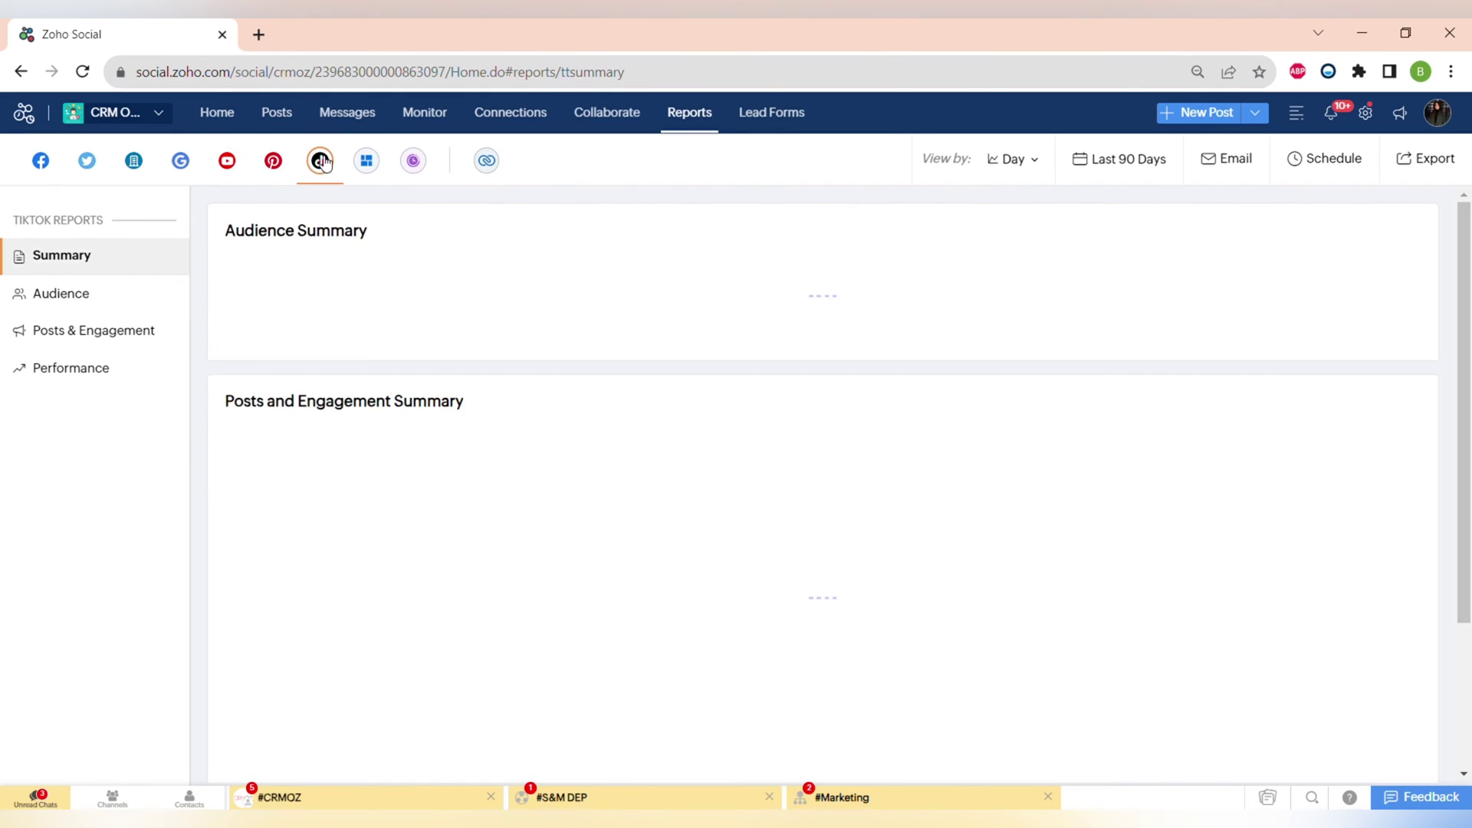
pyautogui.click(367, 161)
pyautogui.click(413, 161)
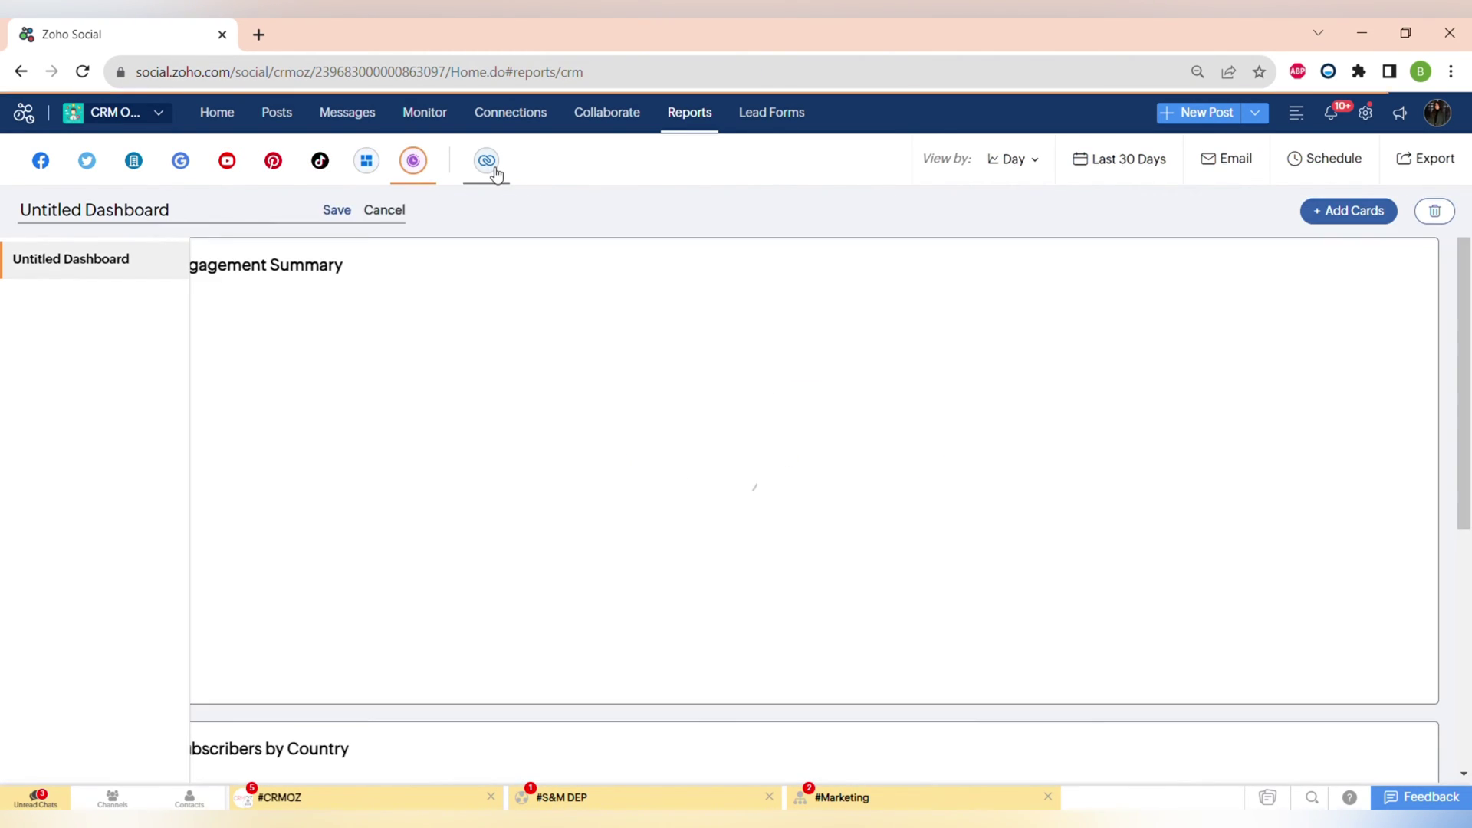
pyautogui.click(489, 165)
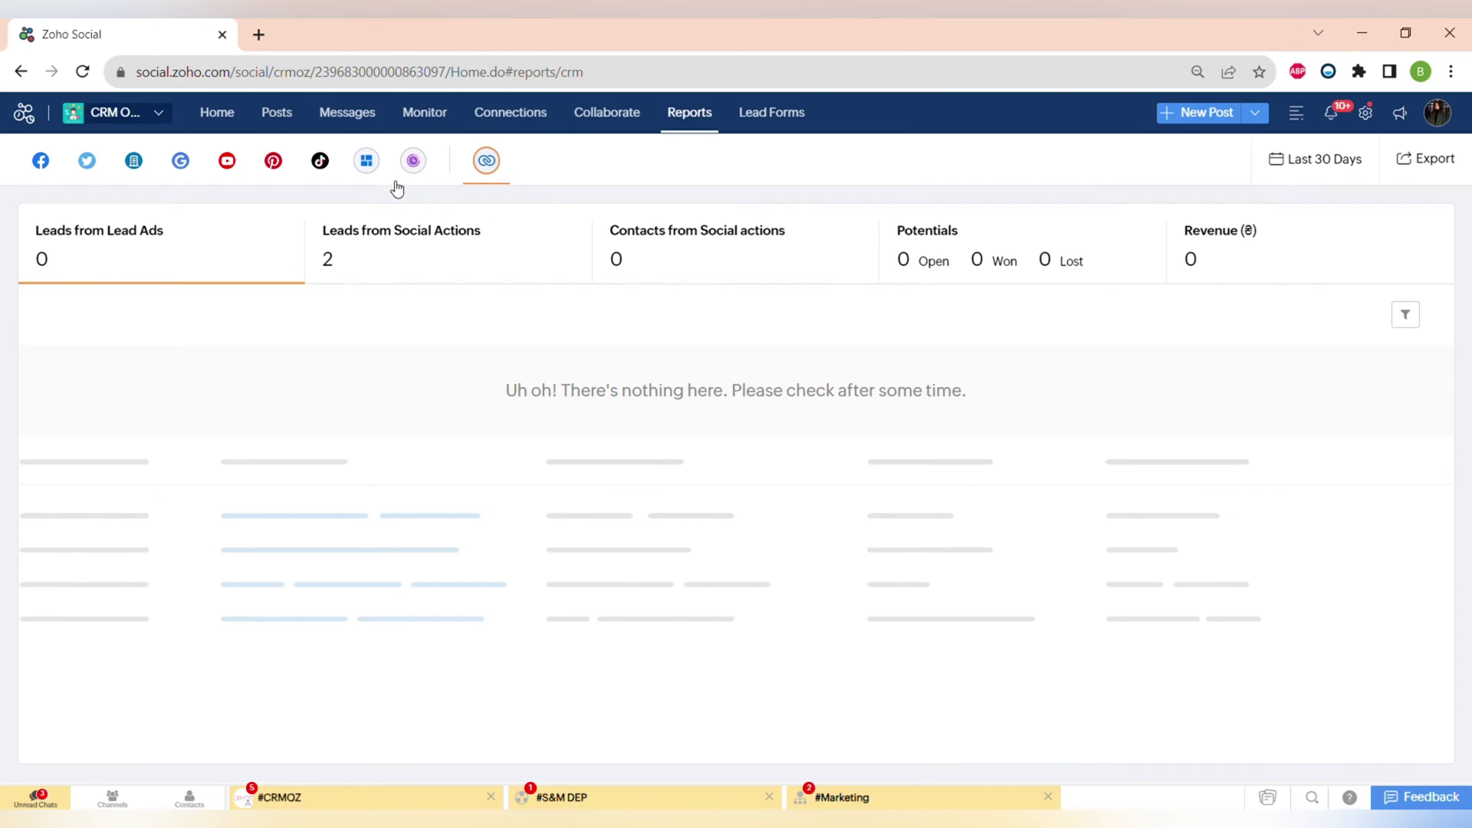
# Rename the custom dashboard to 'FB & YT' and save it
pyautogui.click(366, 161)
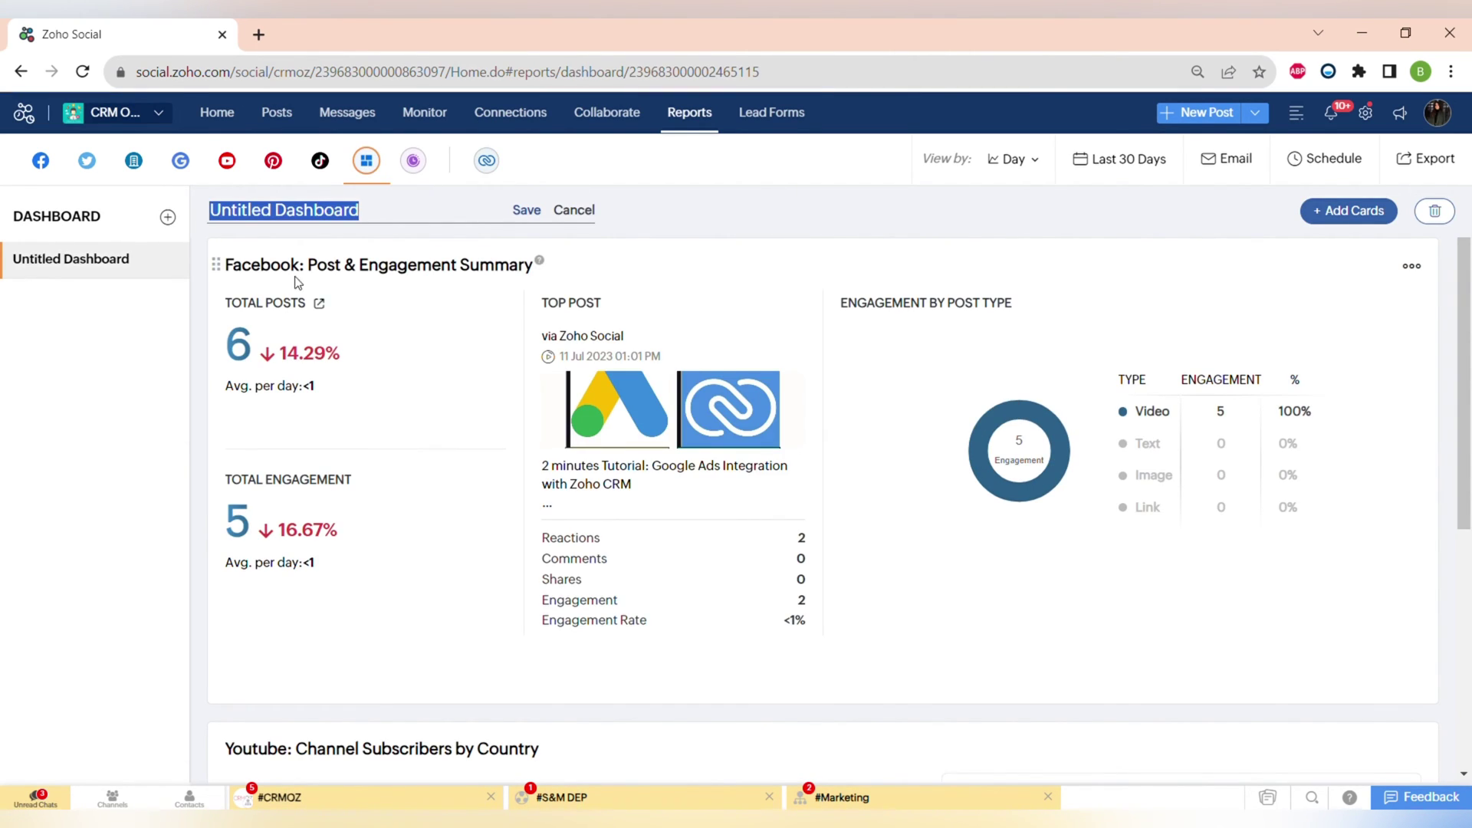
pyautogui.write('FB & YT')
pyautogui.click(514, 210)
pyautogui.scroll(-5, 523, 343)
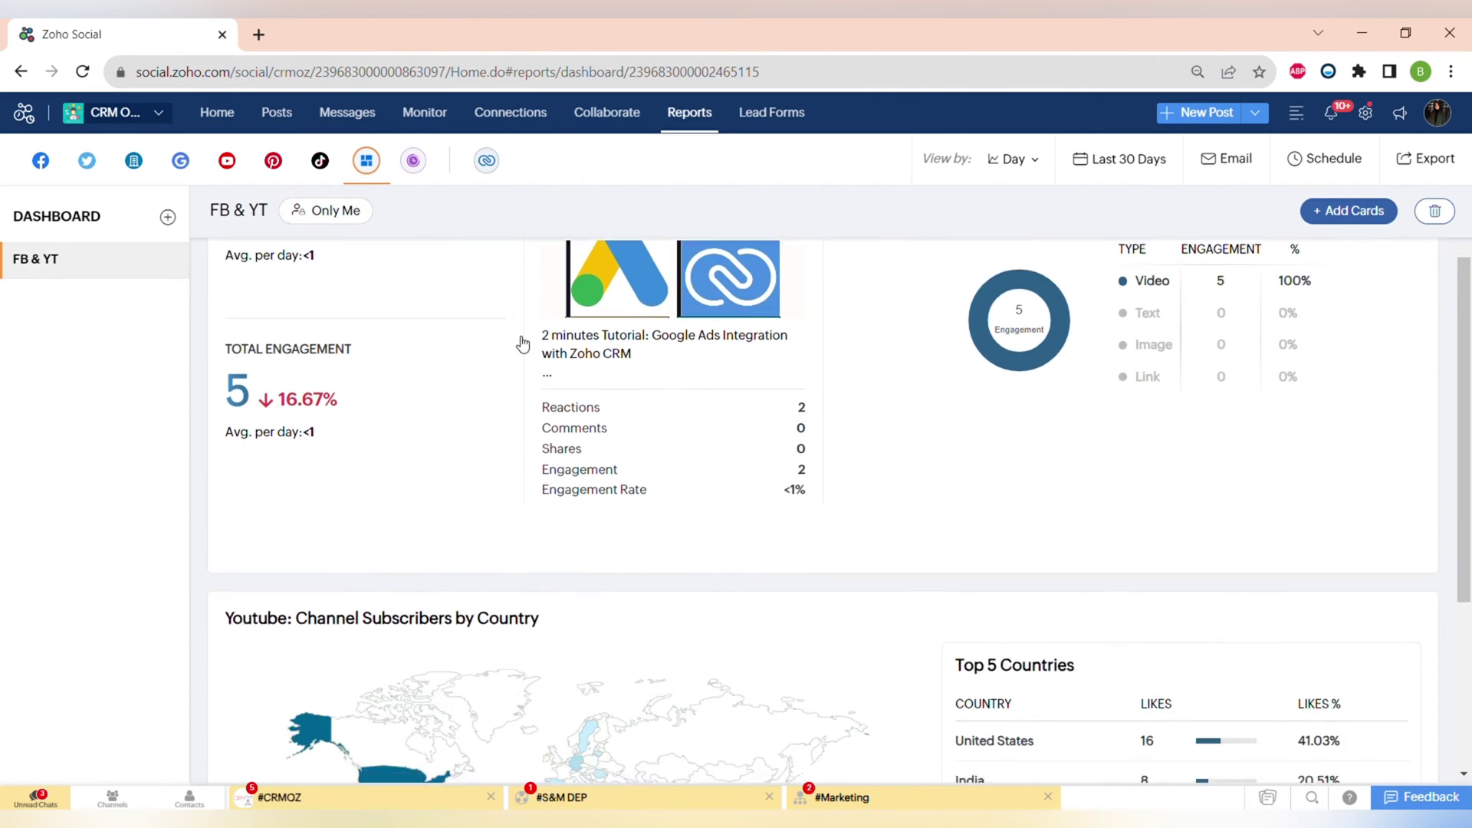
pyautogui.scroll(5, 523, 344)
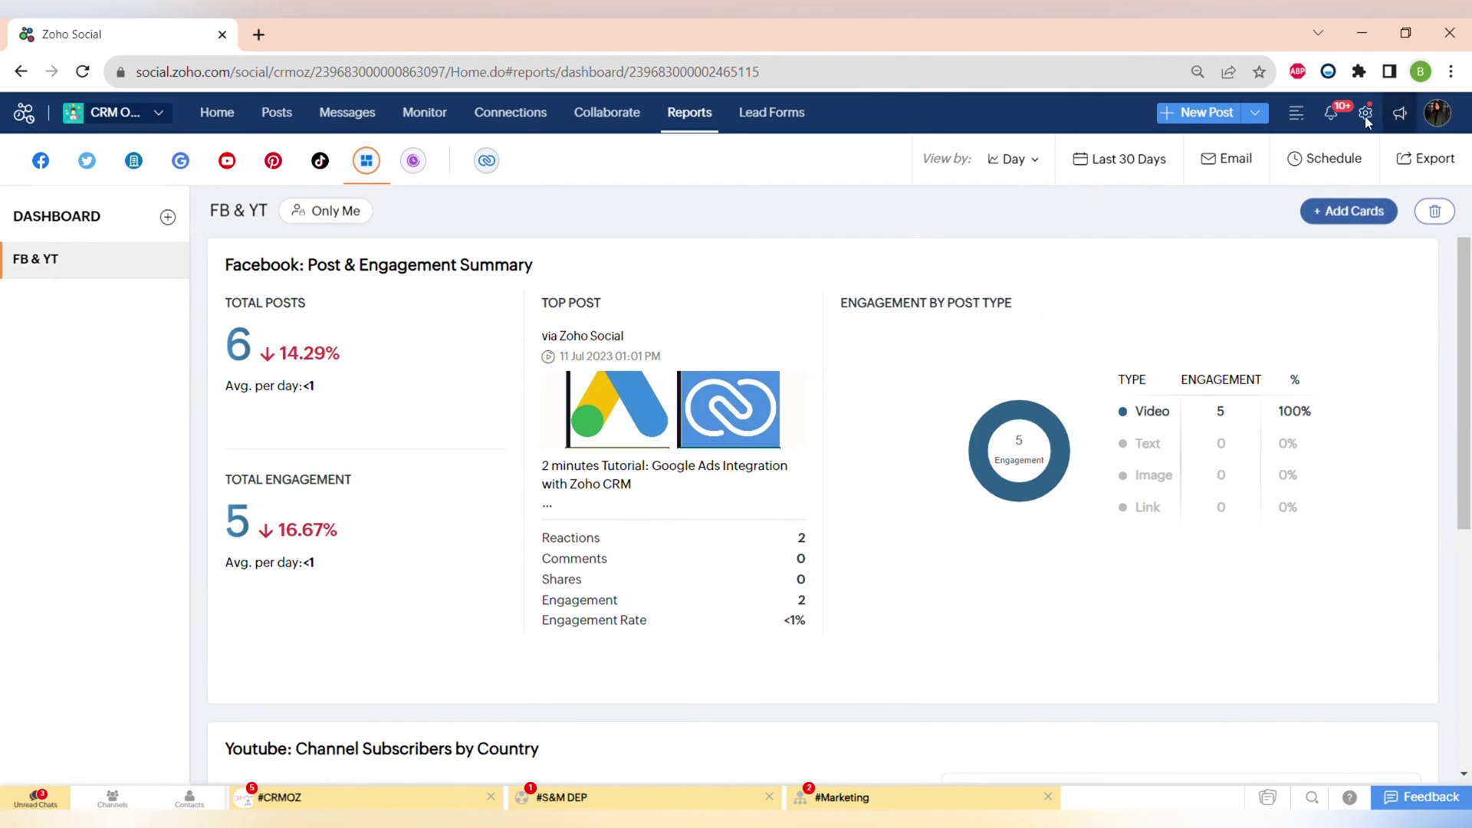
# Browse the cards available to add to the dashboard, then go to Lead Forms
pyautogui.click(1356, 215)
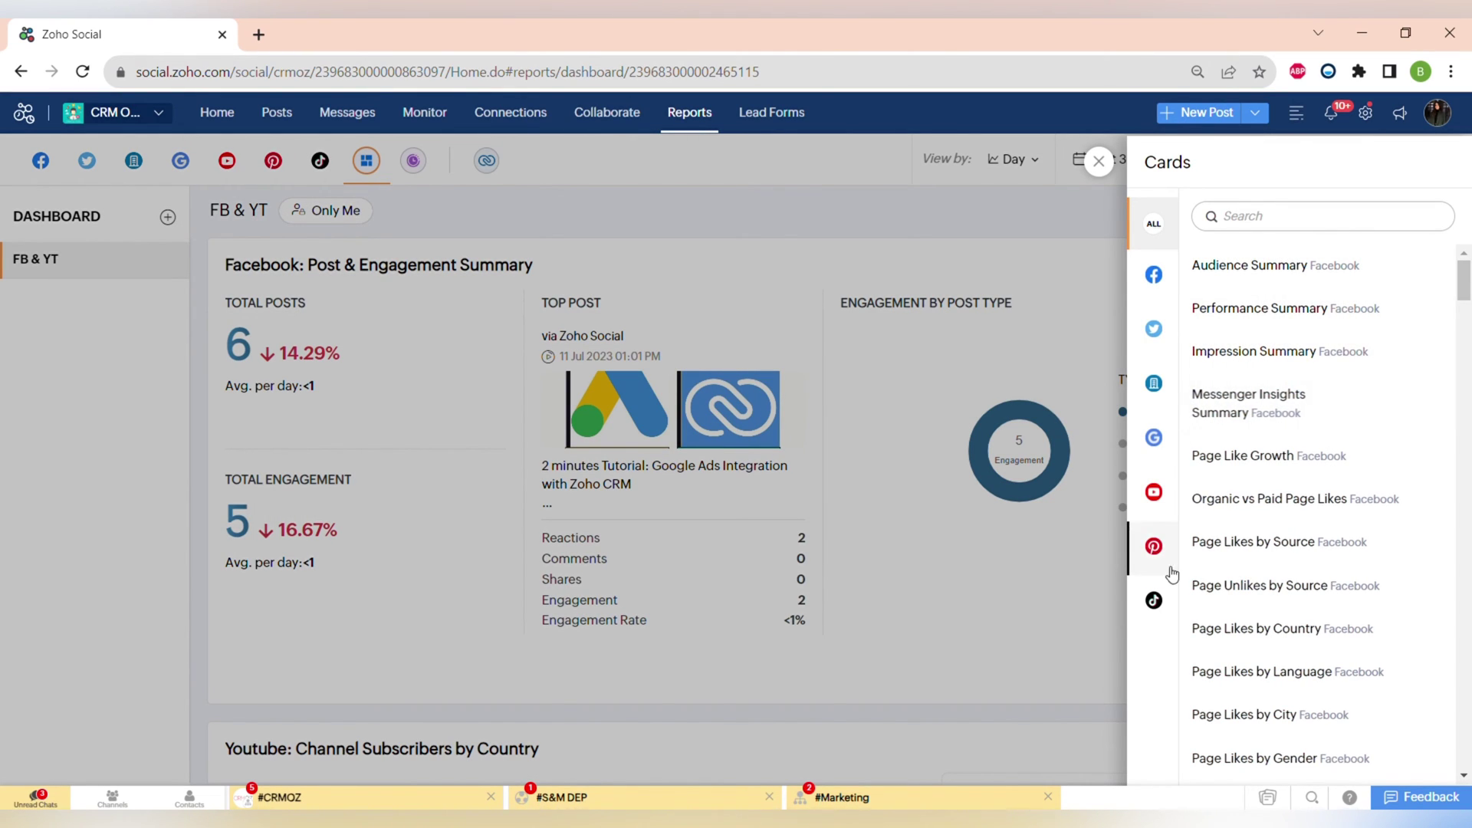
pyautogui.scroll(-4, 1265, 628)
pyautogui.click(762, 115)
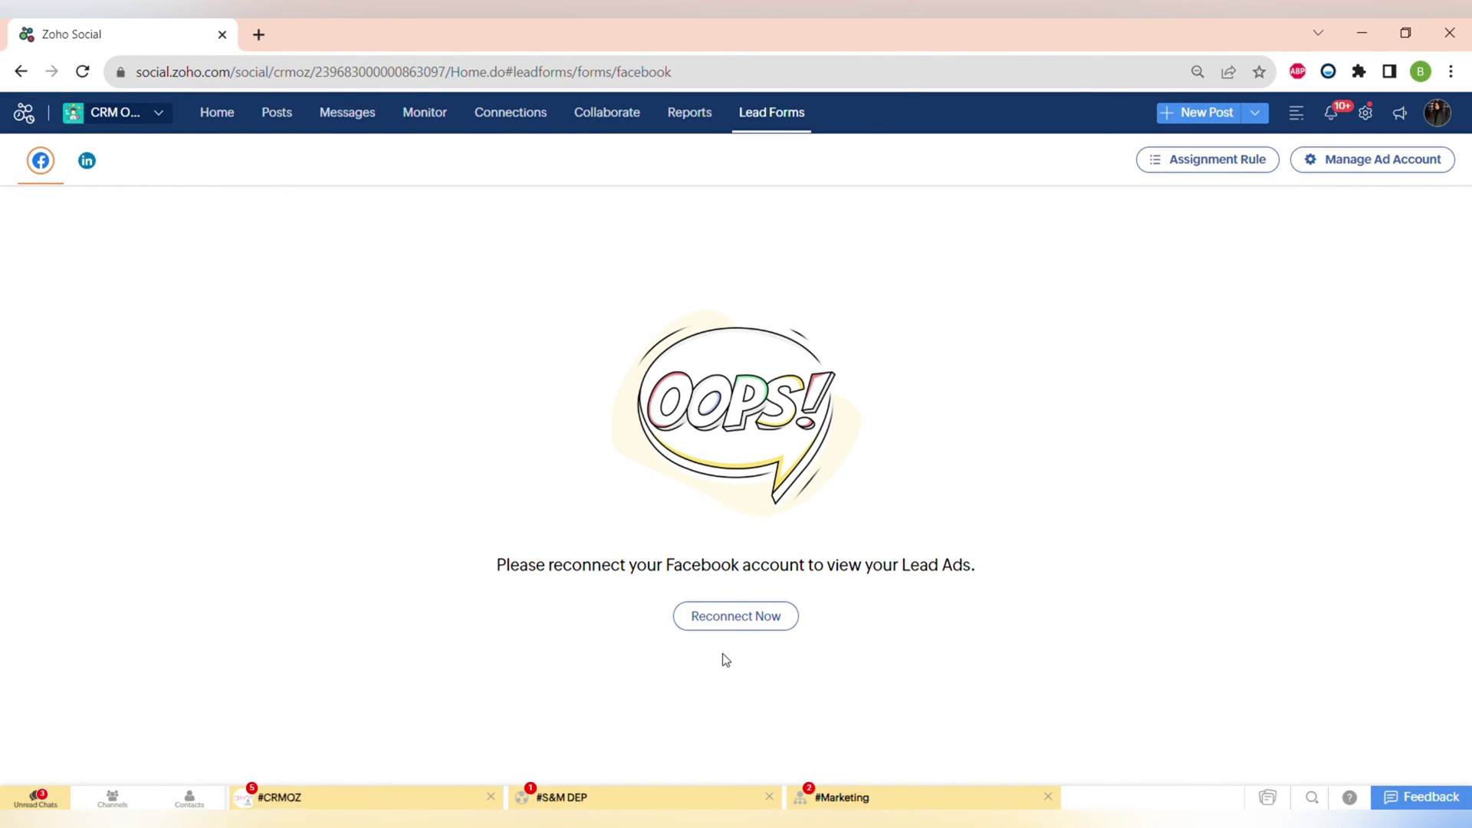
# Check the lead assignment rules and ad accounts without changes, then open brand settings
pyautogui.click(1214, 161)
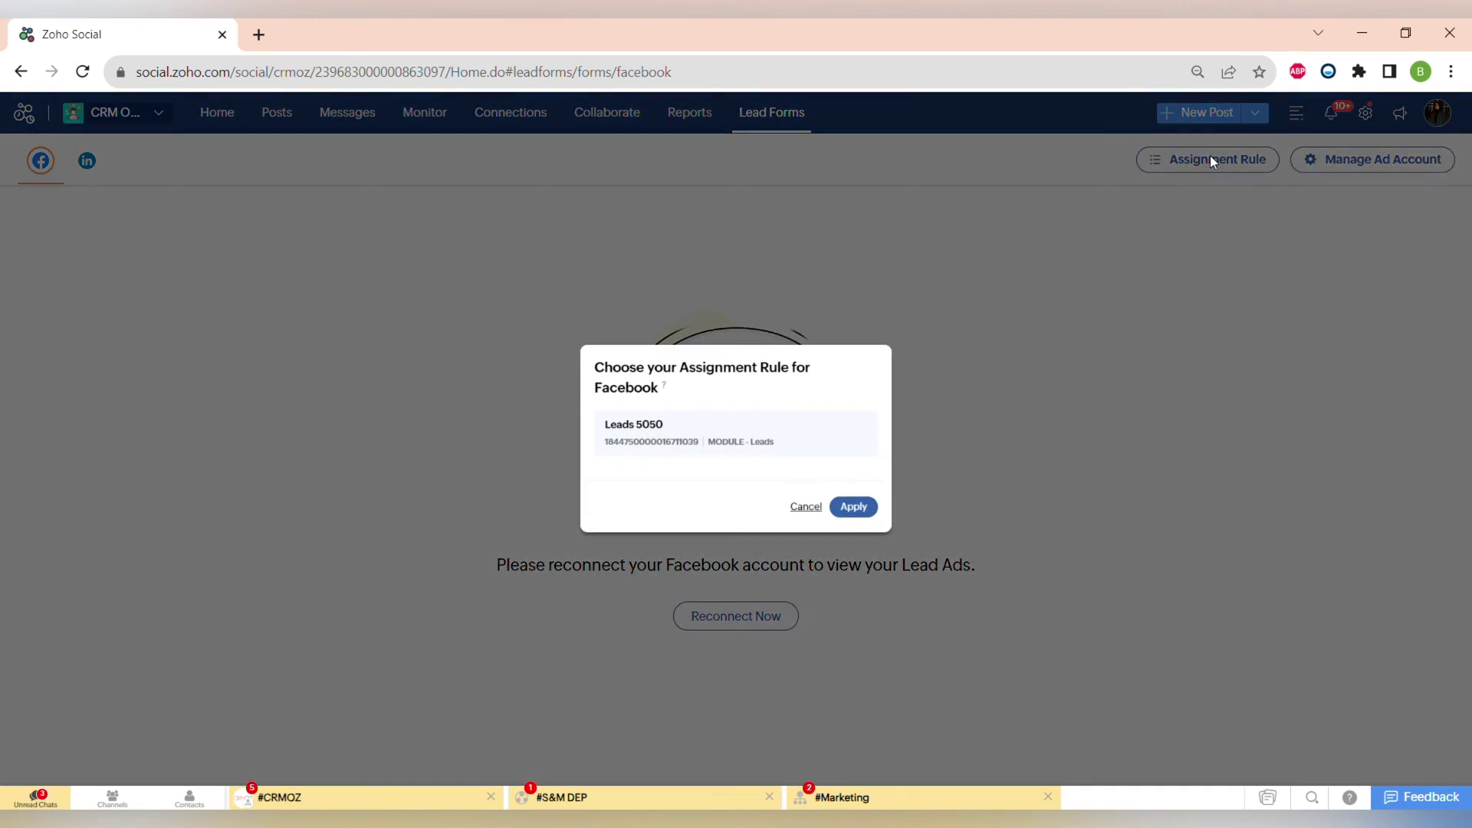
pyautogui.click(823, 525)
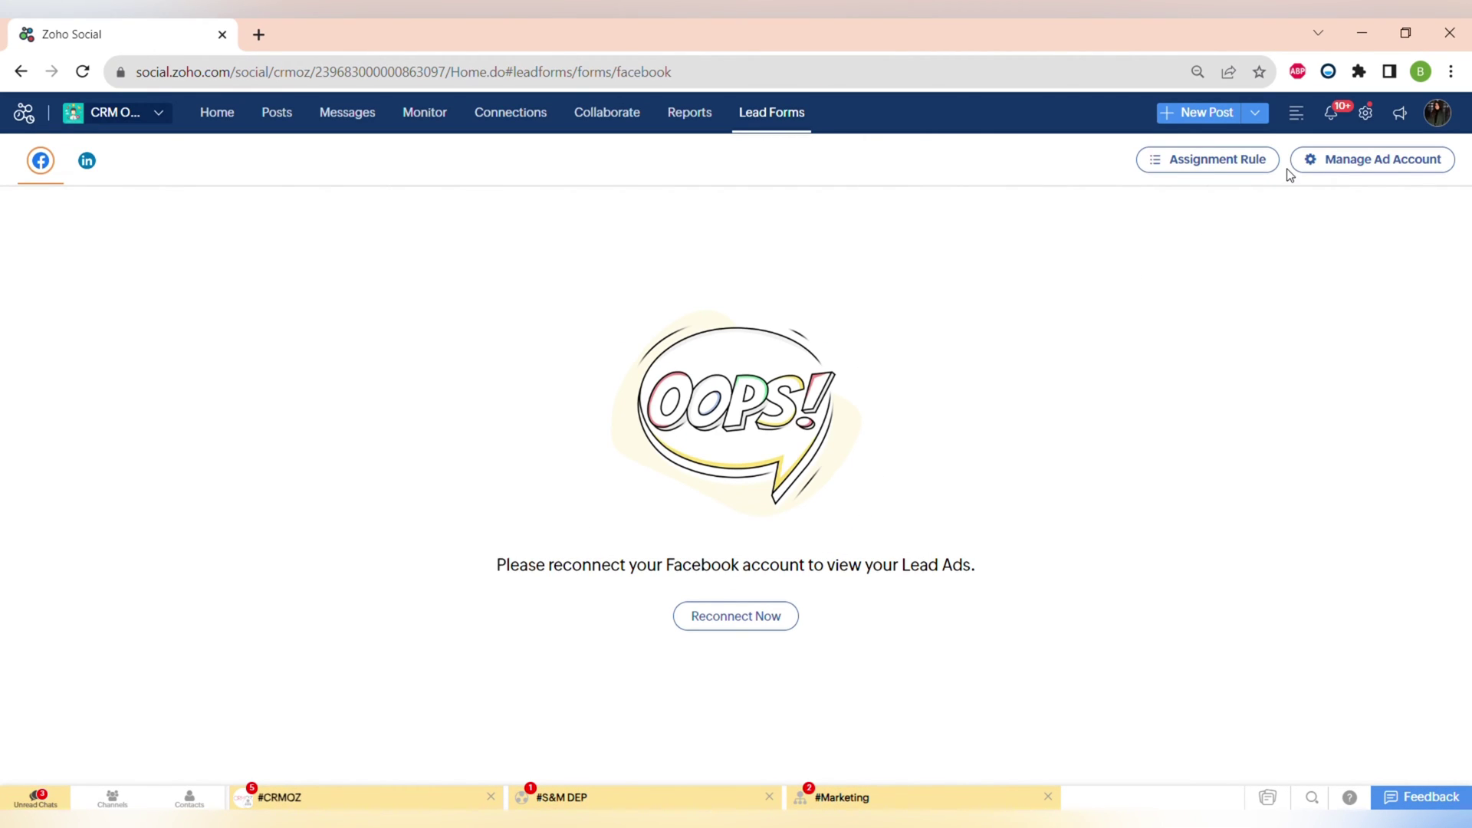
pyautogui.click(1334, 171)
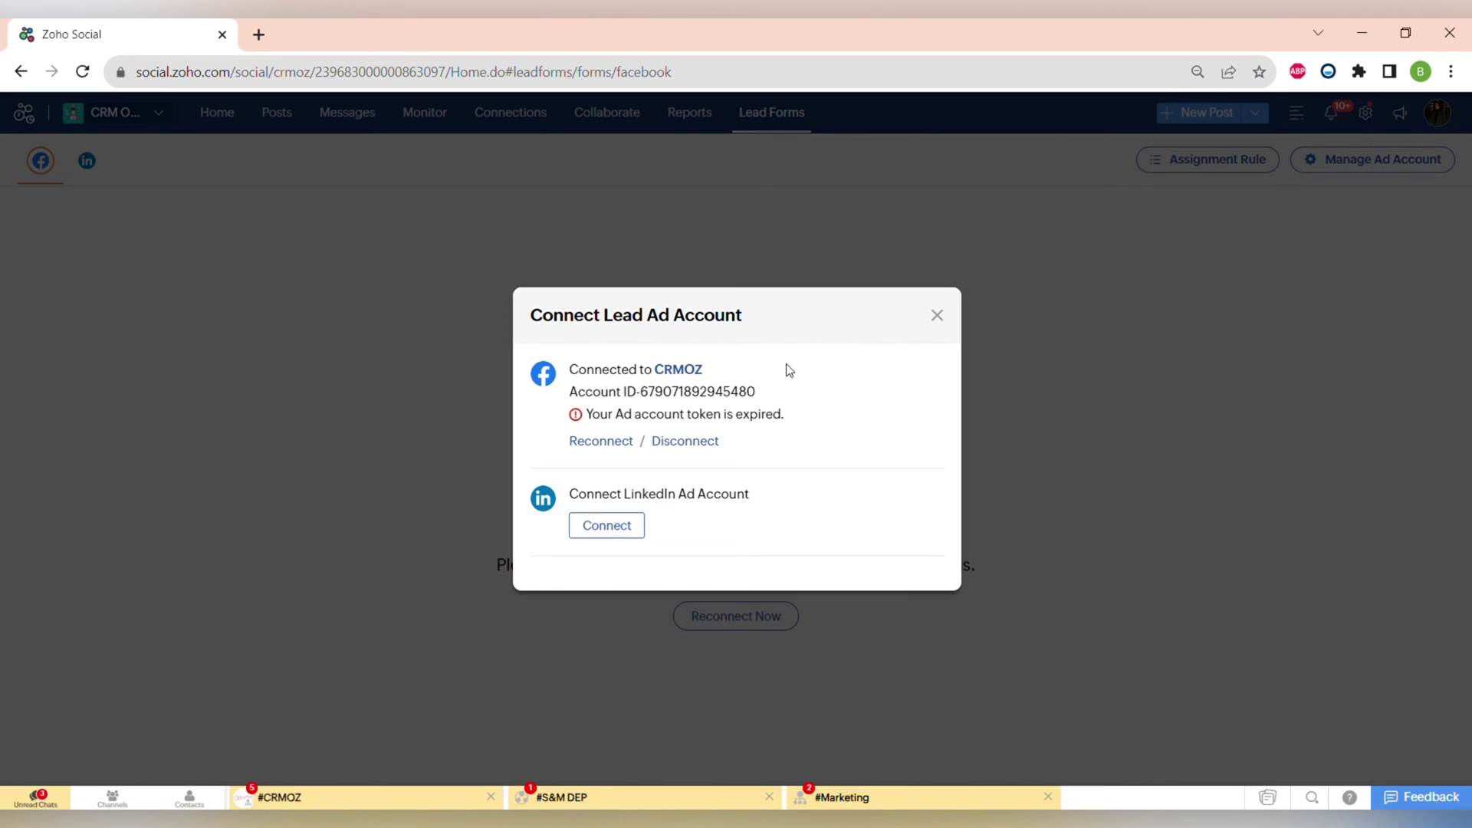
pyautogui.click(937, 316)
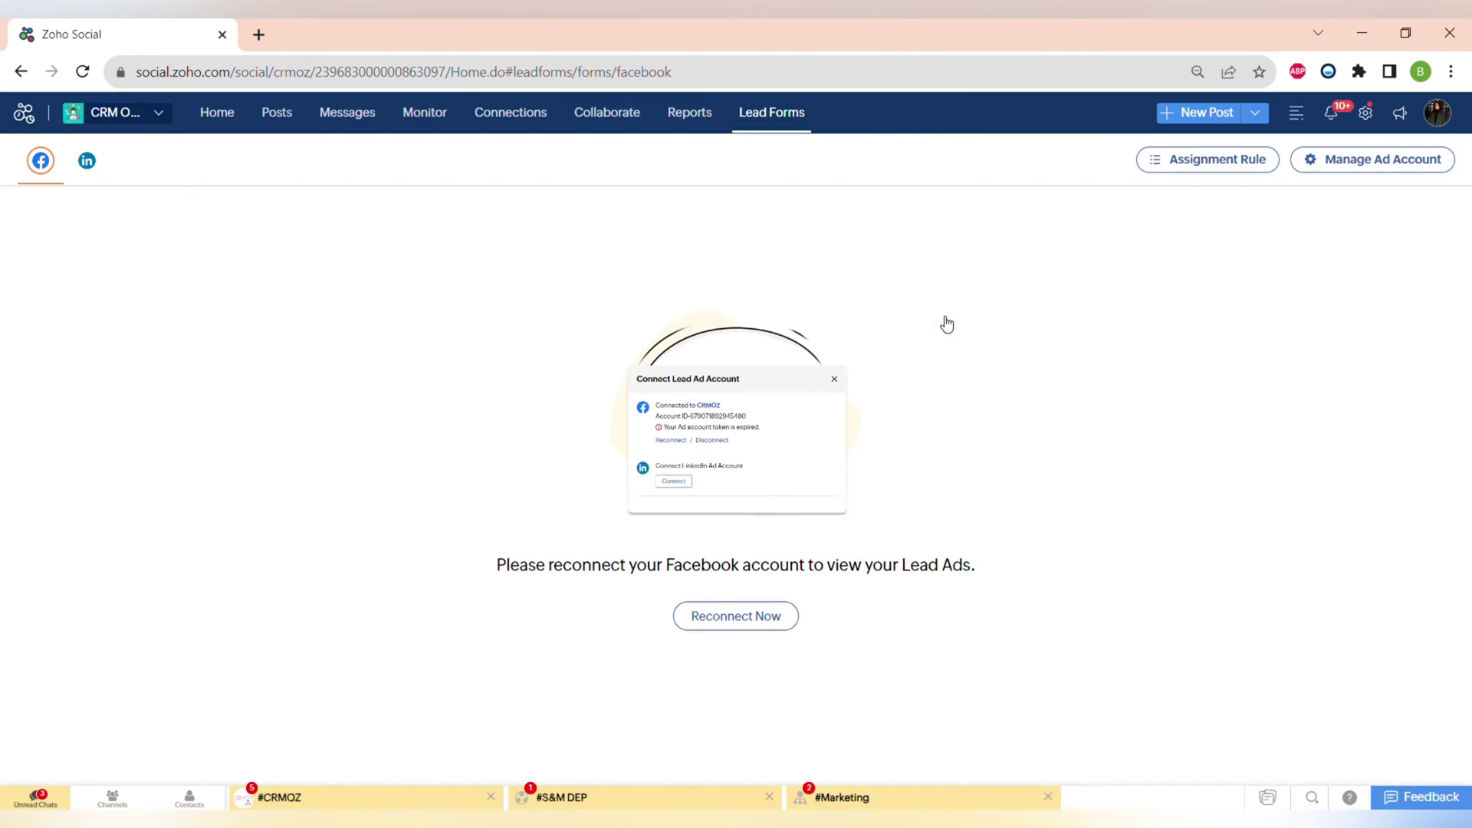
pyautogui.click(1366, 113)
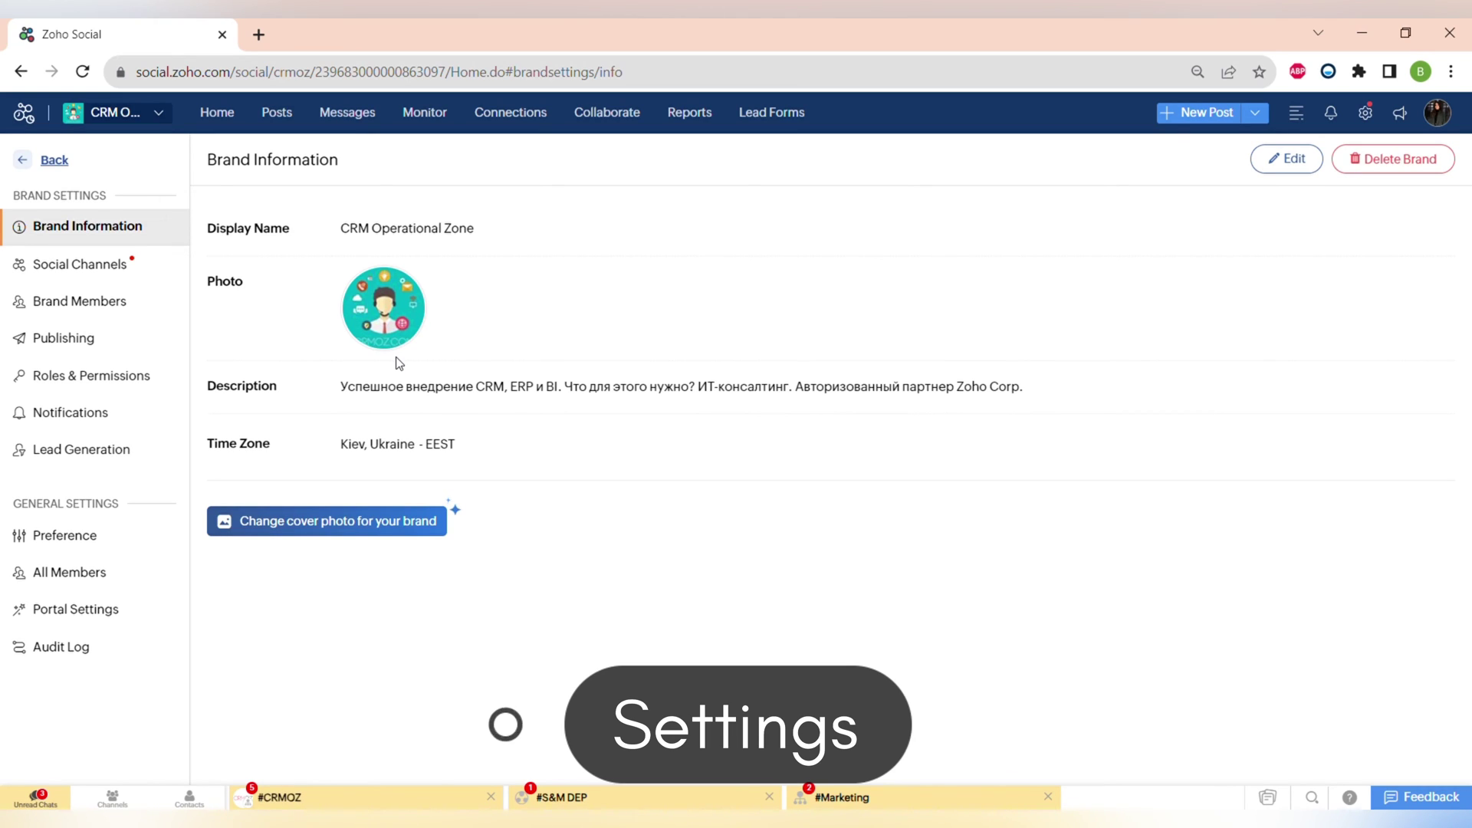
# Review the brand's connected social channels and its team members
pyautogui.click(132, 266)
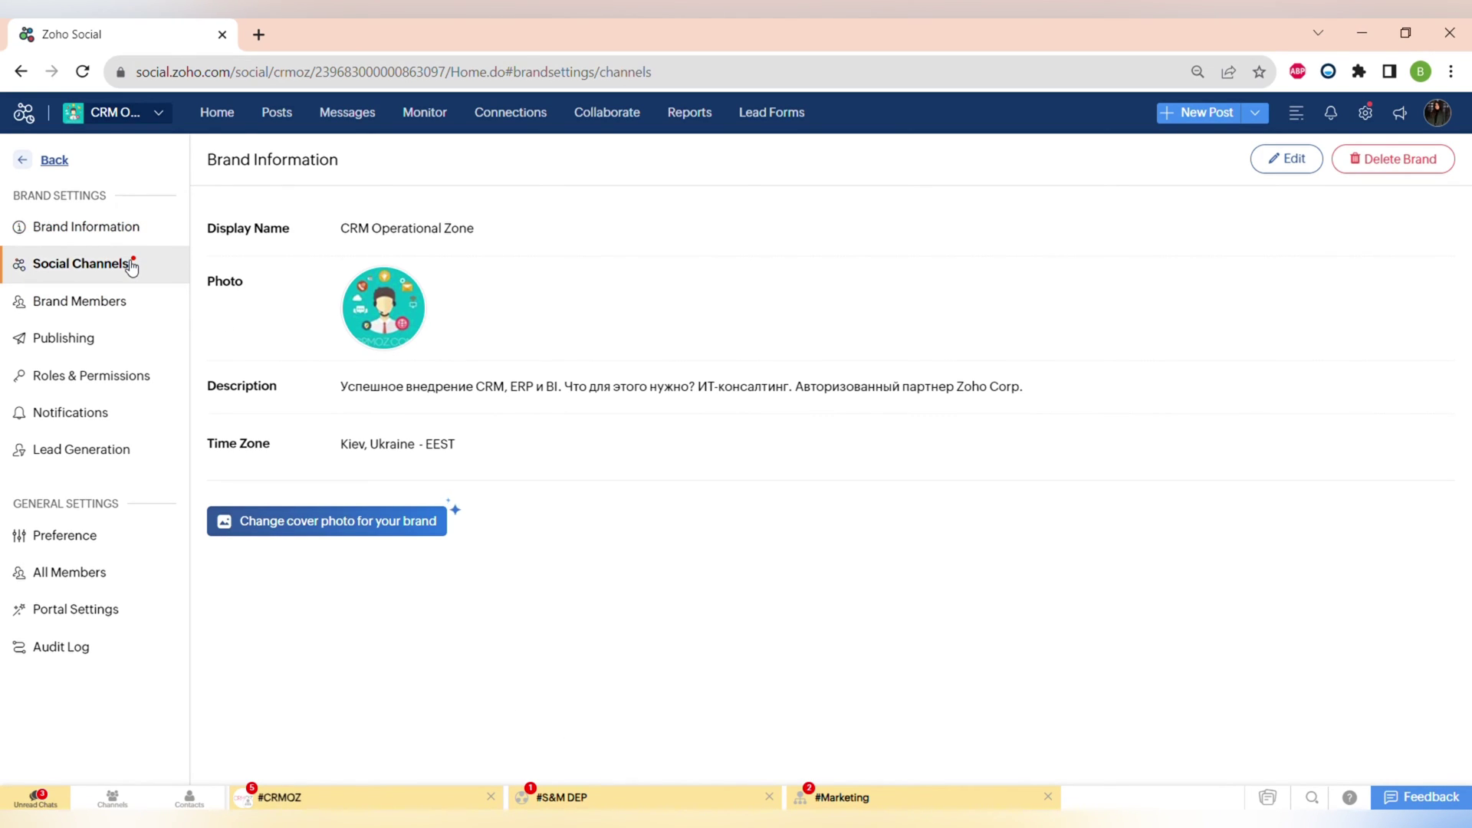
pyautogui.scroll(-3, 380, 414)
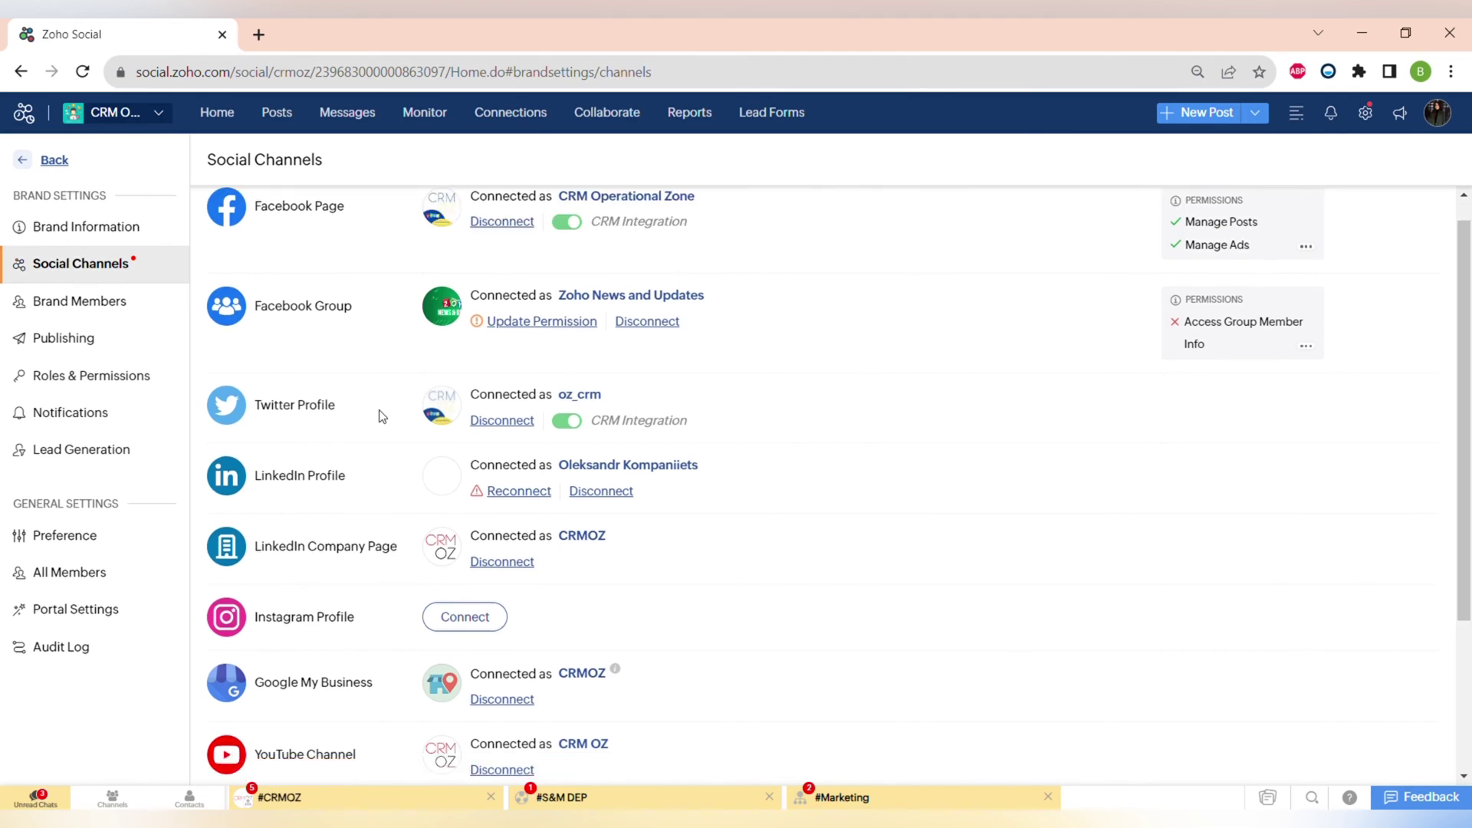
pyautogui.scroll(3, 381, 416)
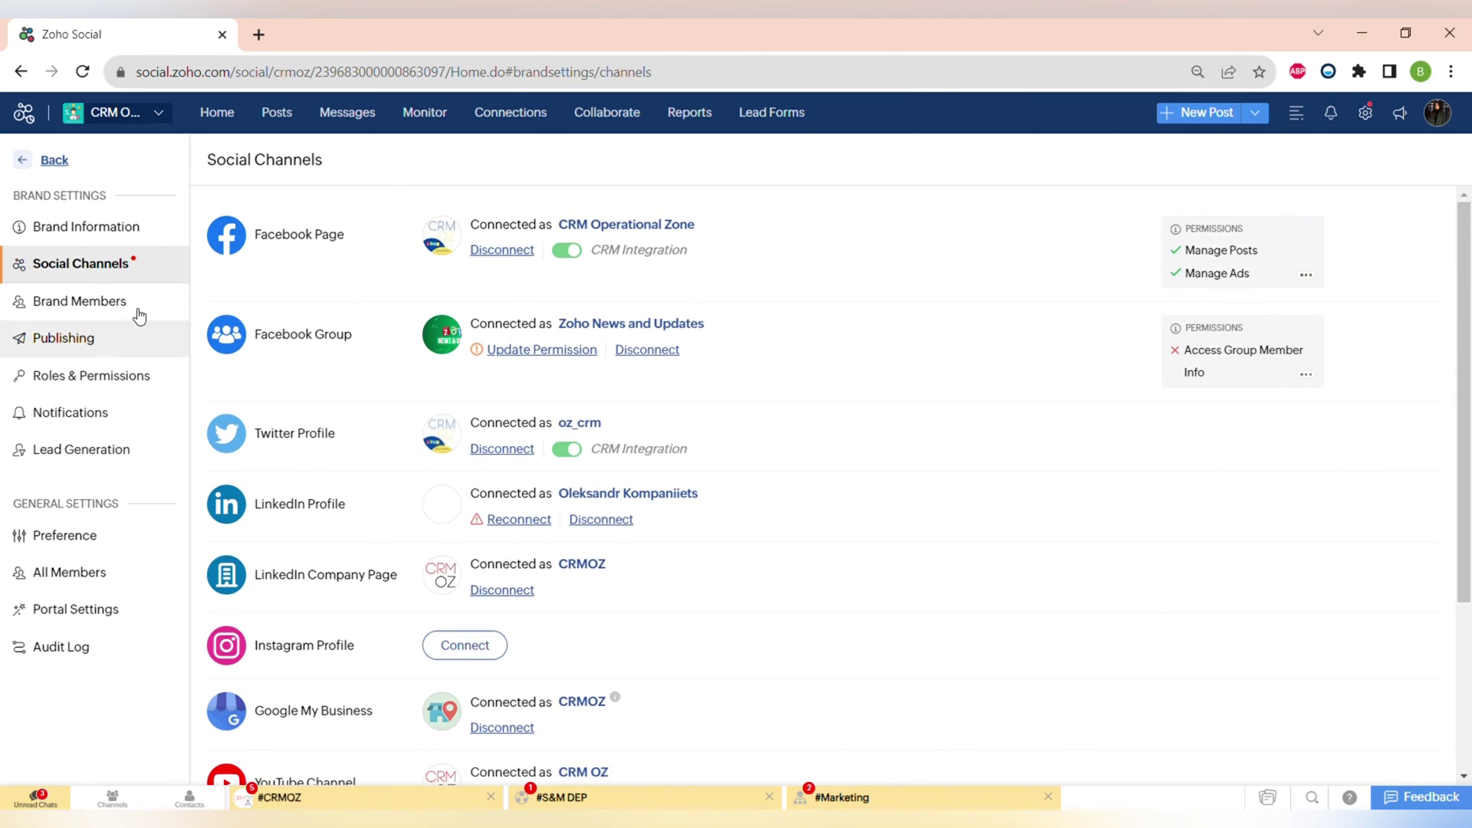
pyautogui.click(77, 298)
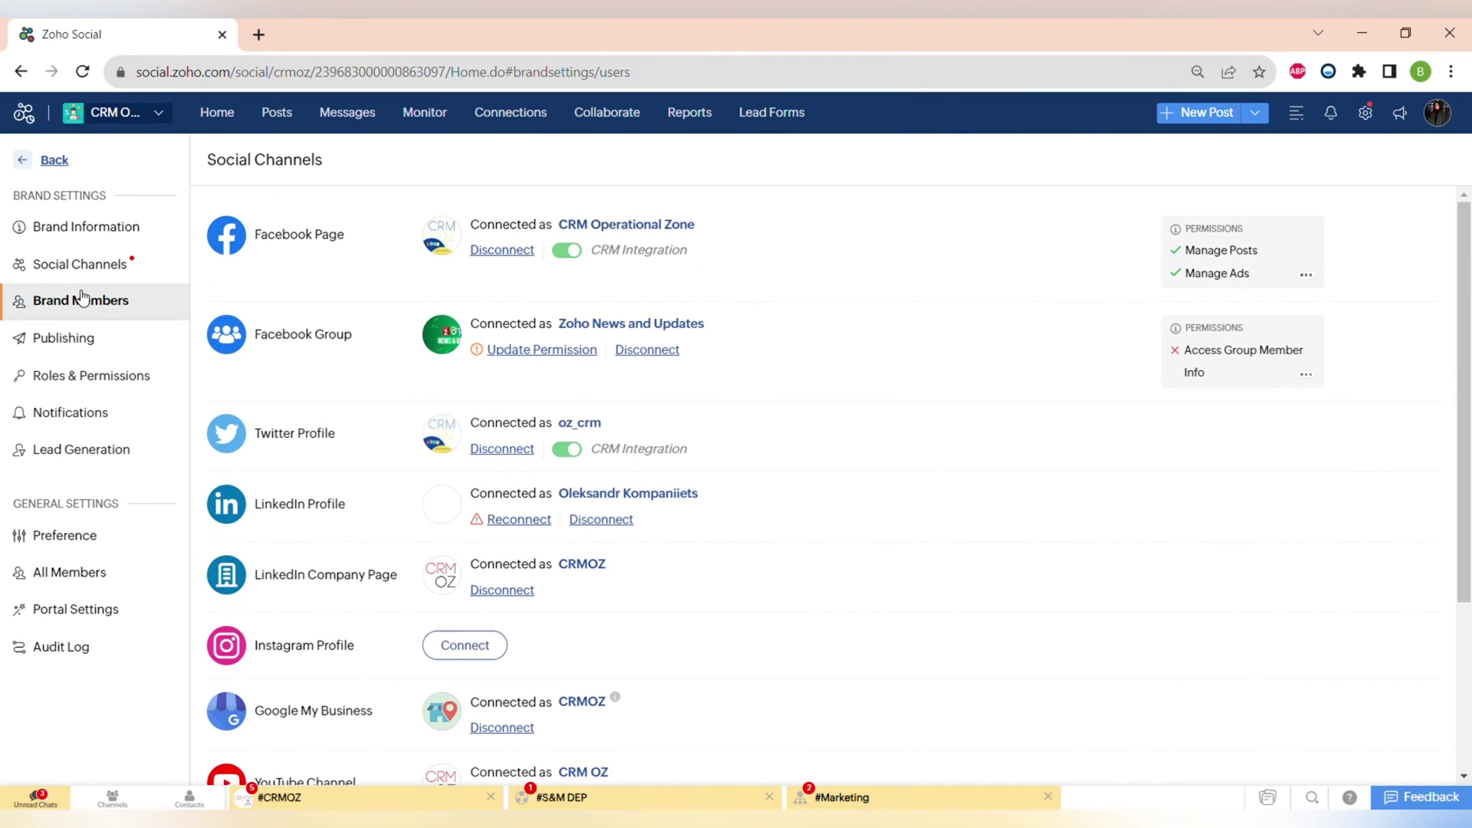
pyautogui.scroll(-1, 648, 613)
pyautogui.scroll(1, 648, 613)
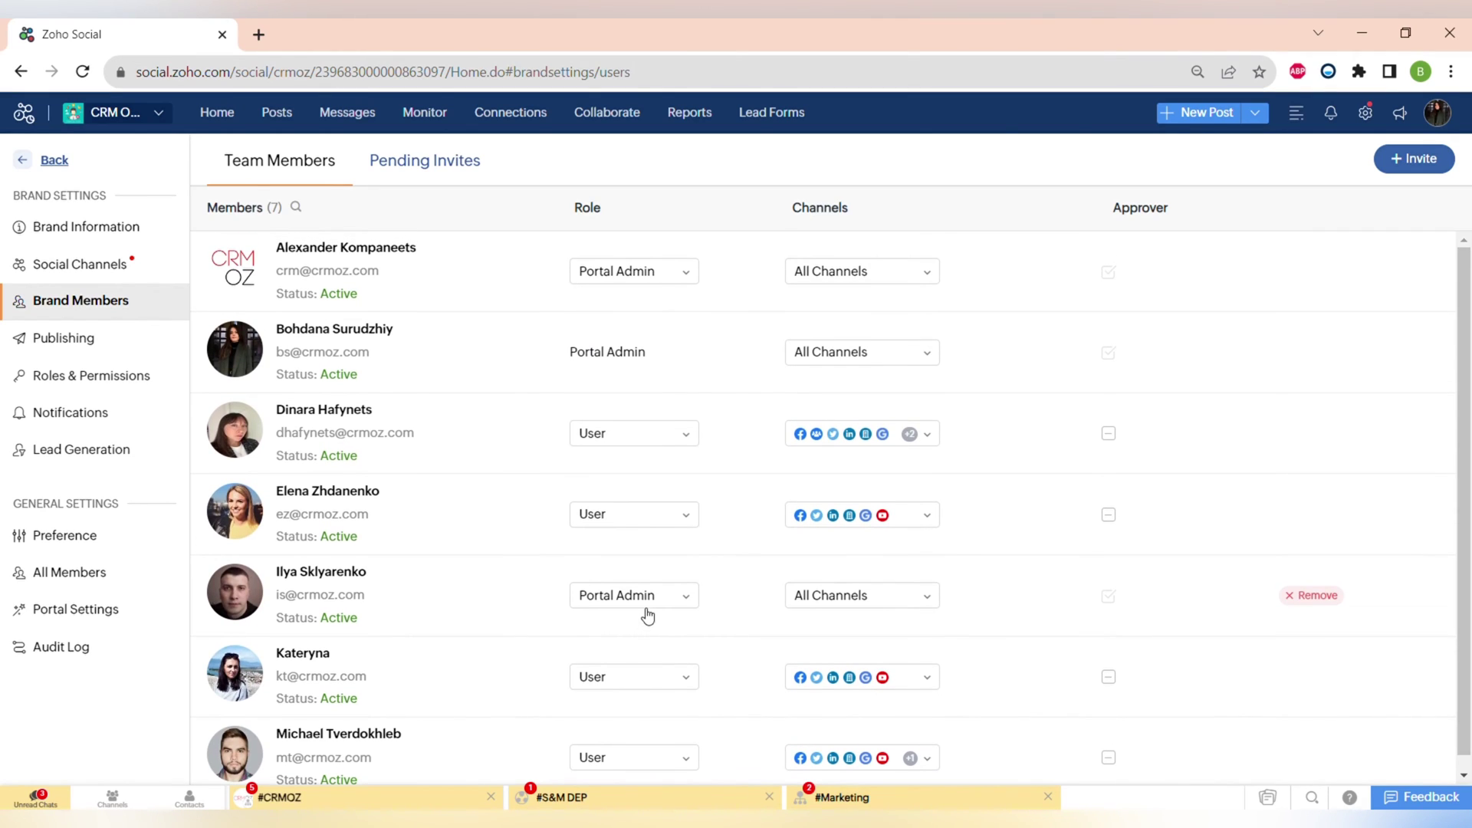
# Check publishing settings and a member's channel access, then open Roles & Permissions
pyautogui.click(113, 339)
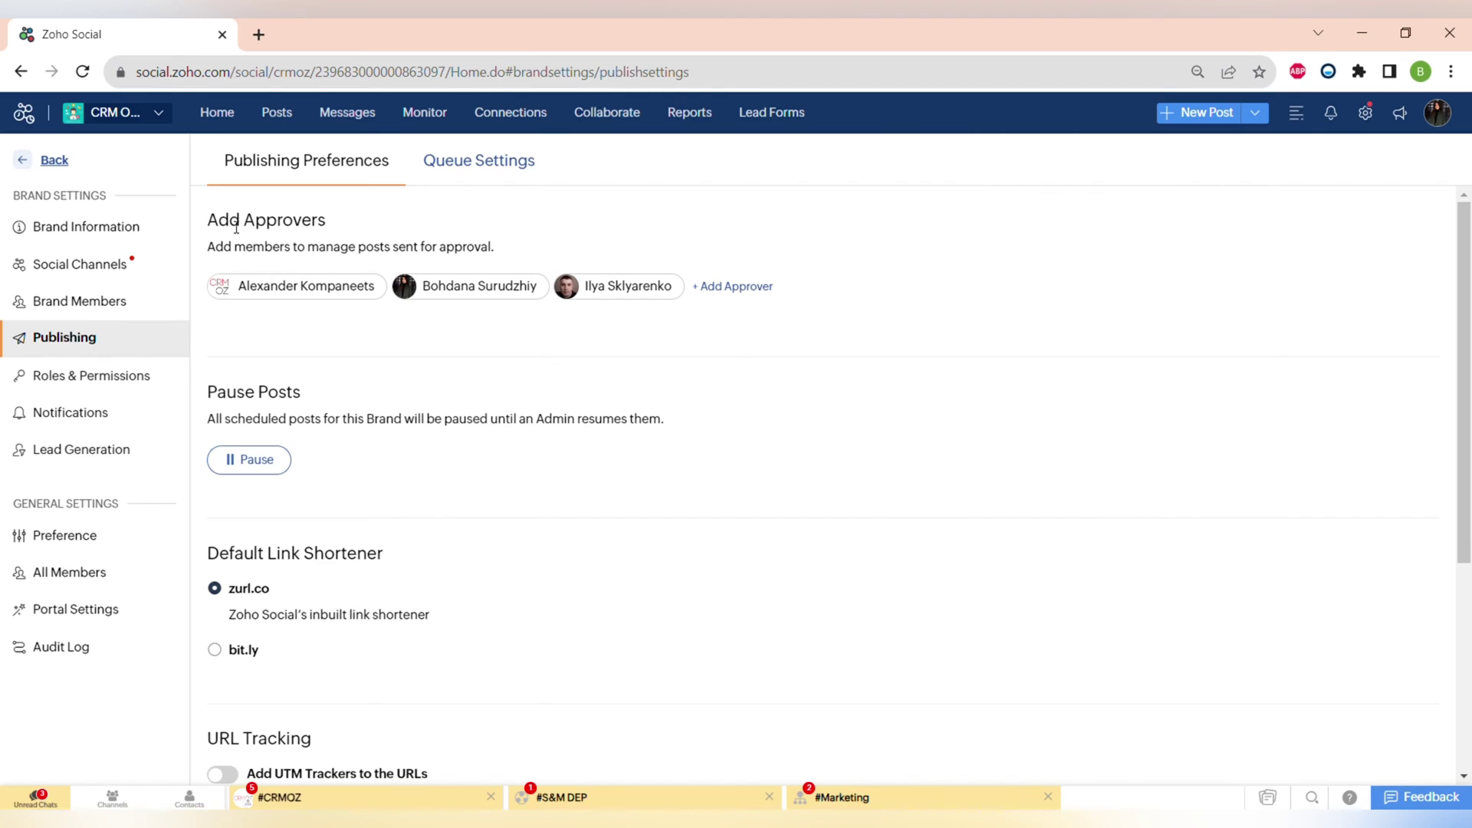
pyautogui.moveTo(220, 225); pyautogui.dragTo(328, 221)
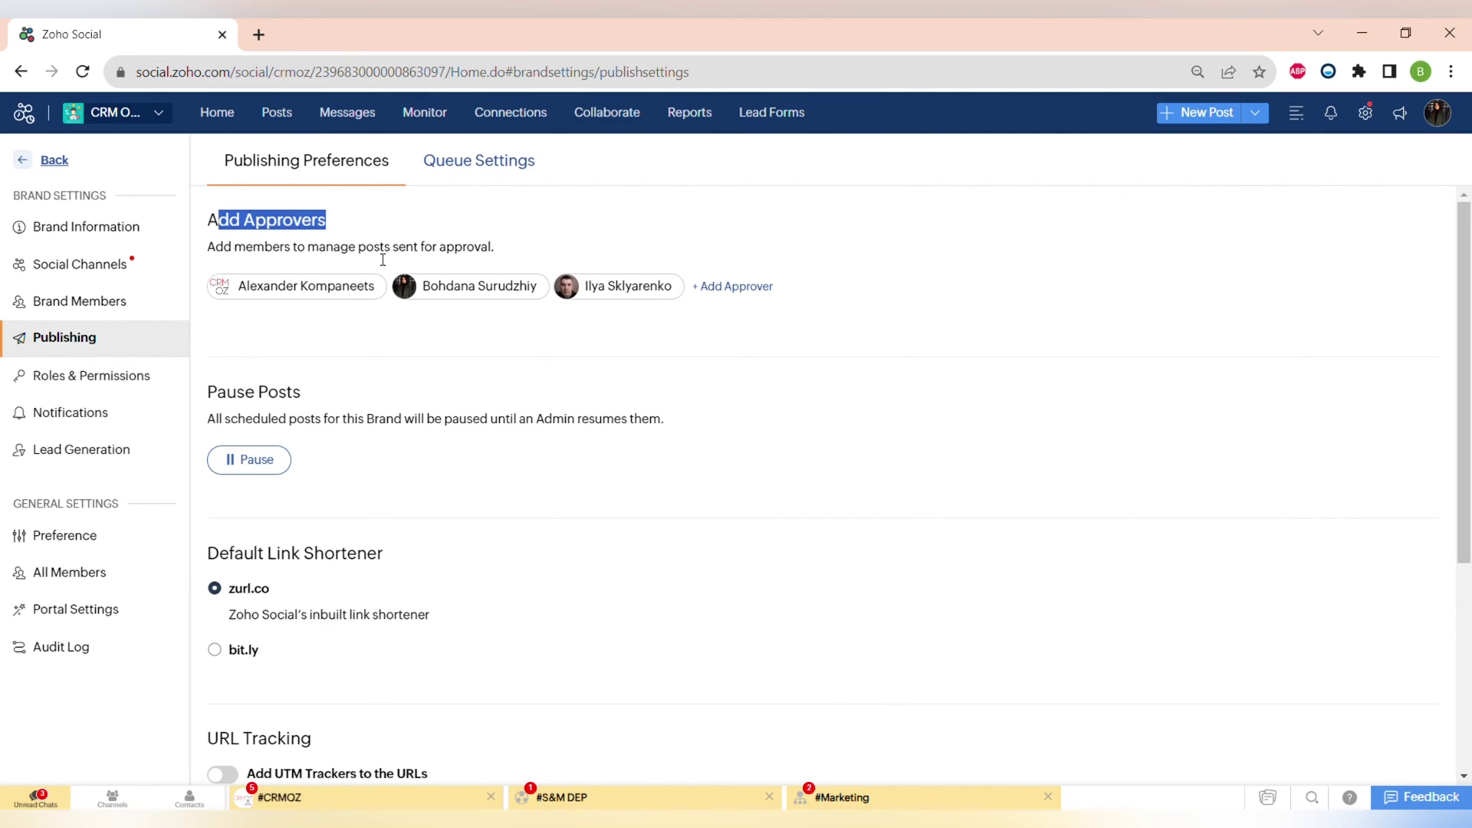
pyautogui.scroll(-3, 353, 586)
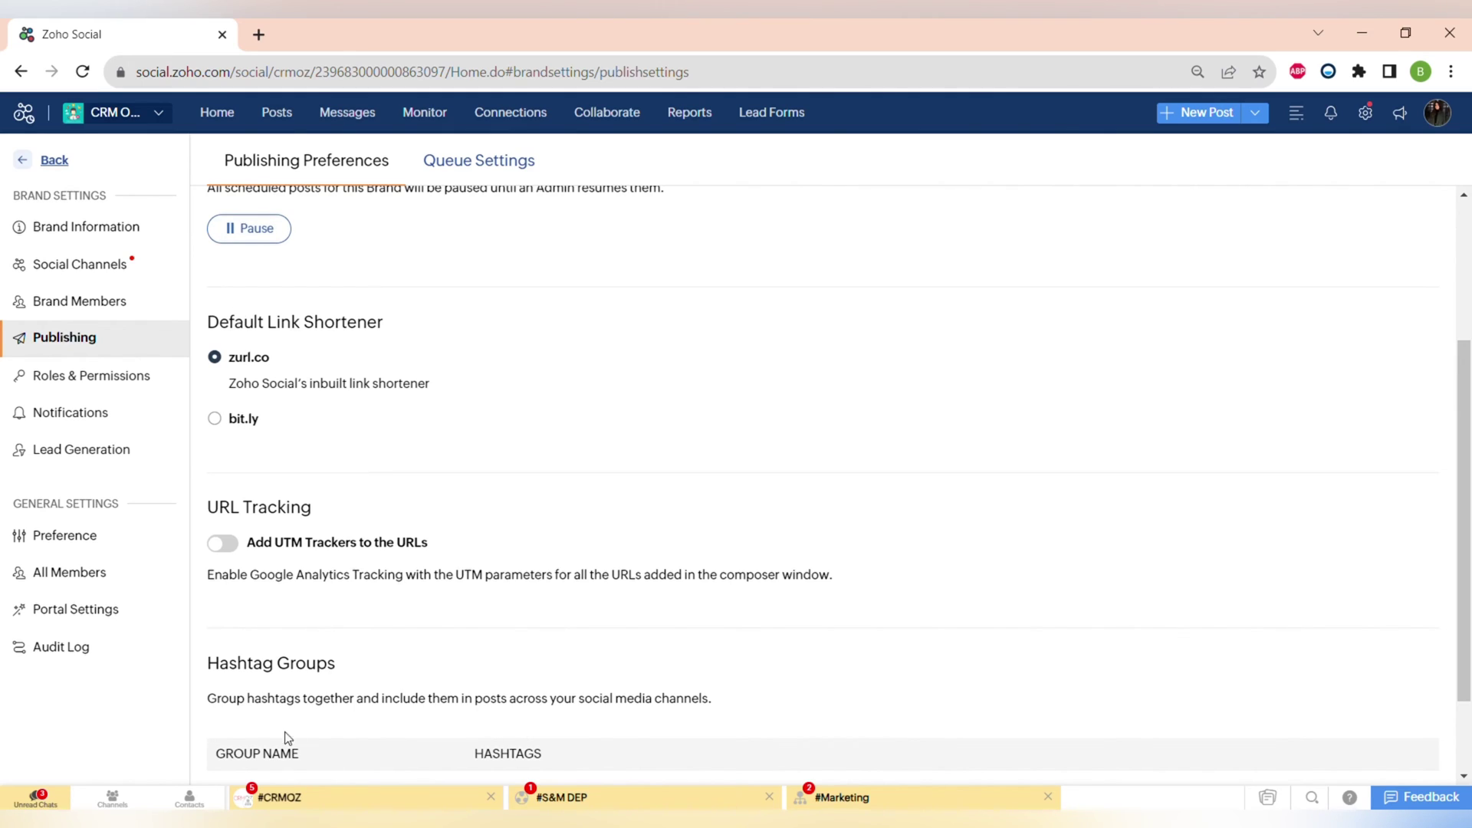
pyautogui.click(130, 305)
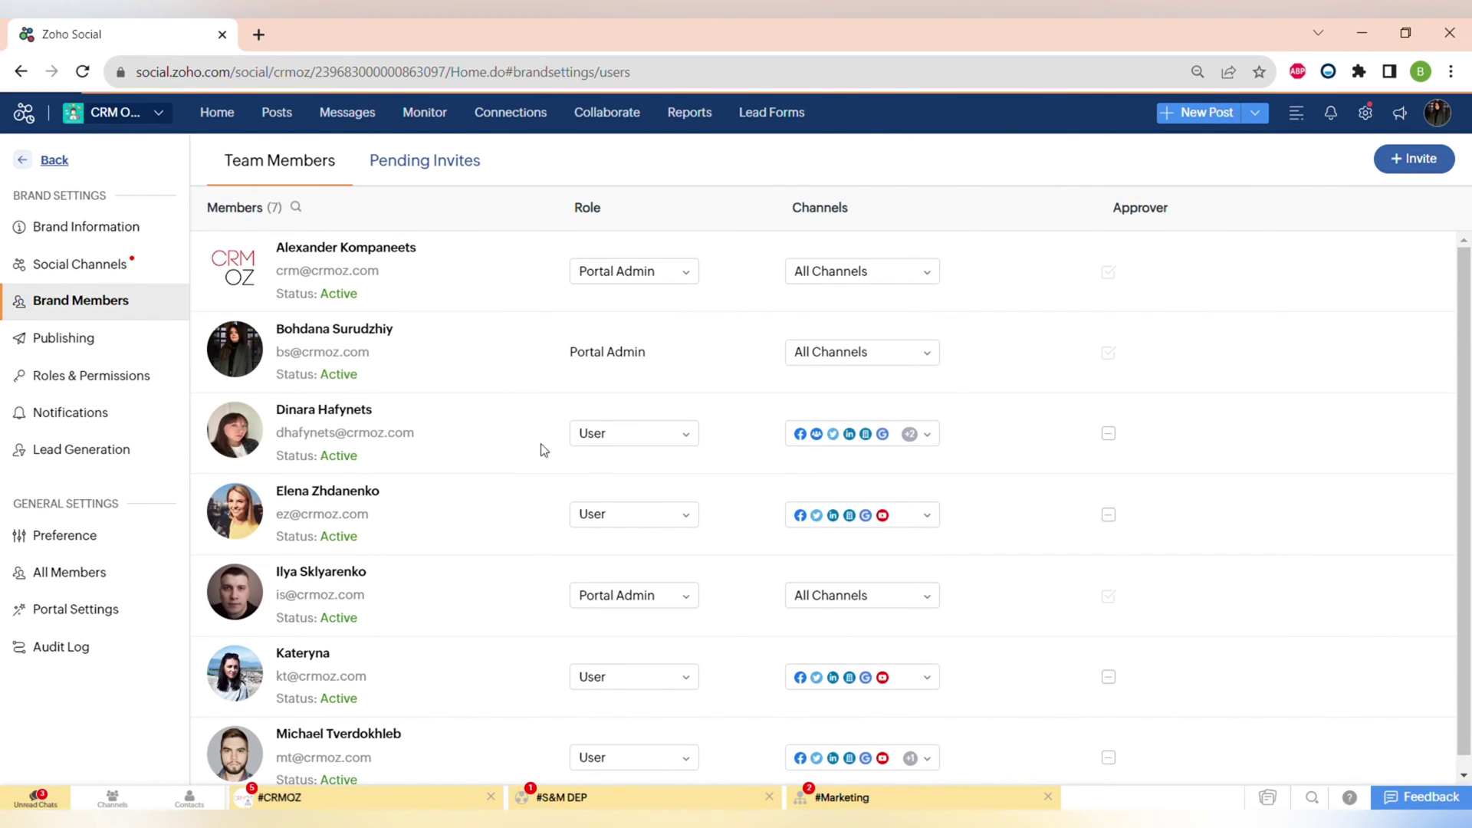
pyautogui.click(927, 443)
pyautogui.scroll(-2, 887, 587)
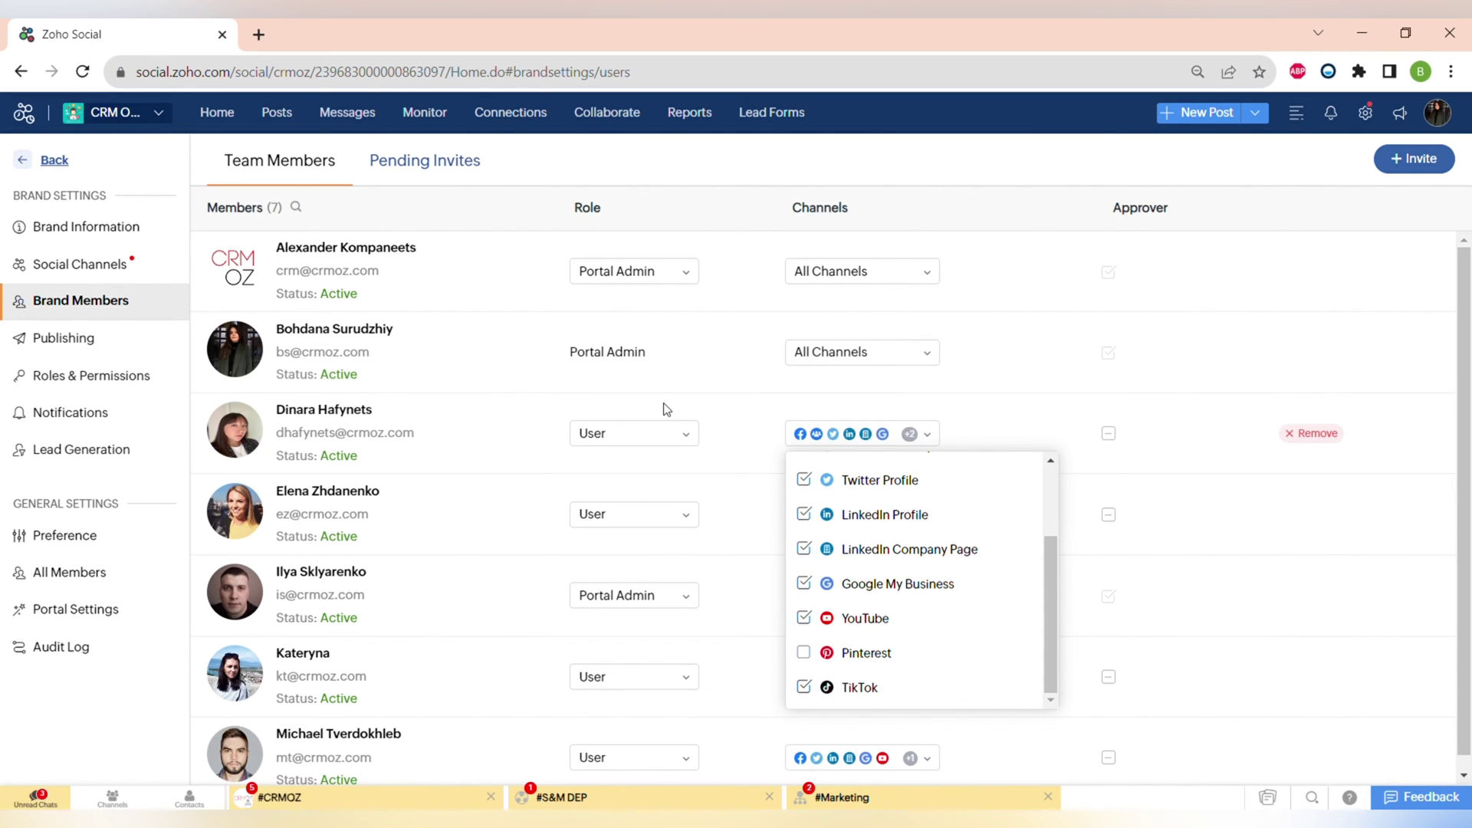
pyautogui.click(136, 387)
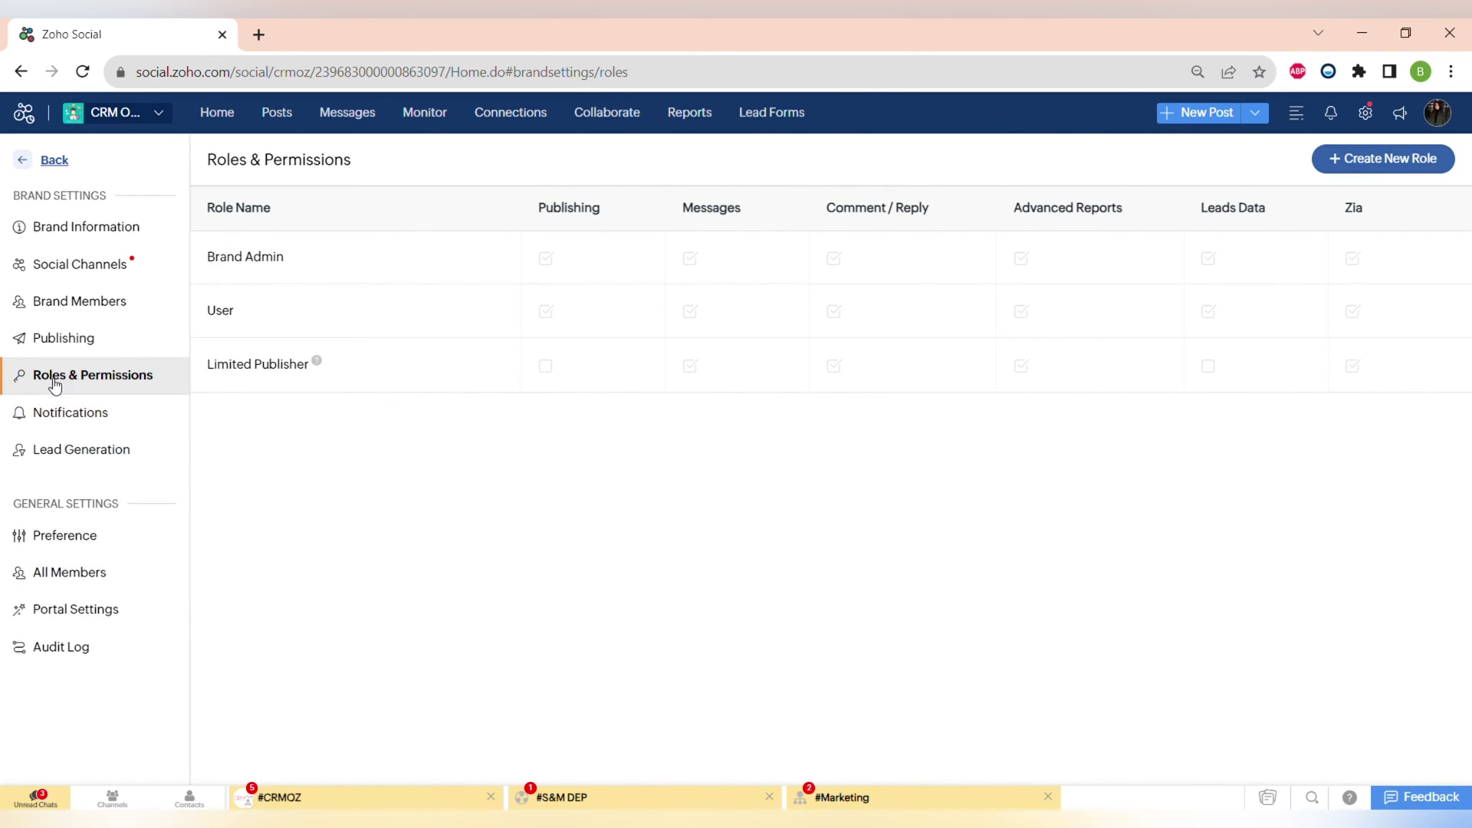
# Look through Notifications, Lead Generation and Preference settings, including the Compose with Zia section
pyautogui.click(75, 423)
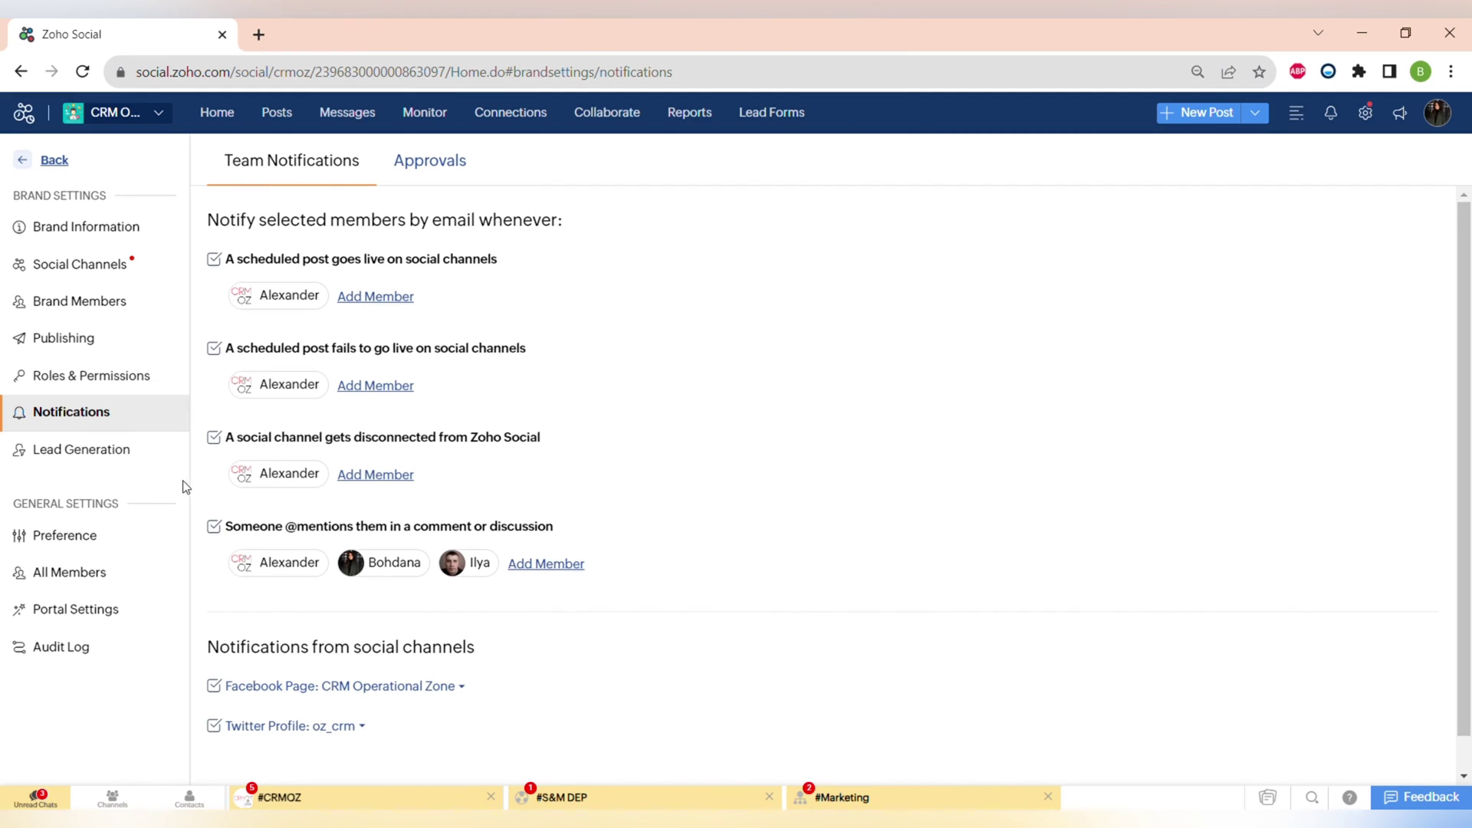
pyautogui.click(119, 452)
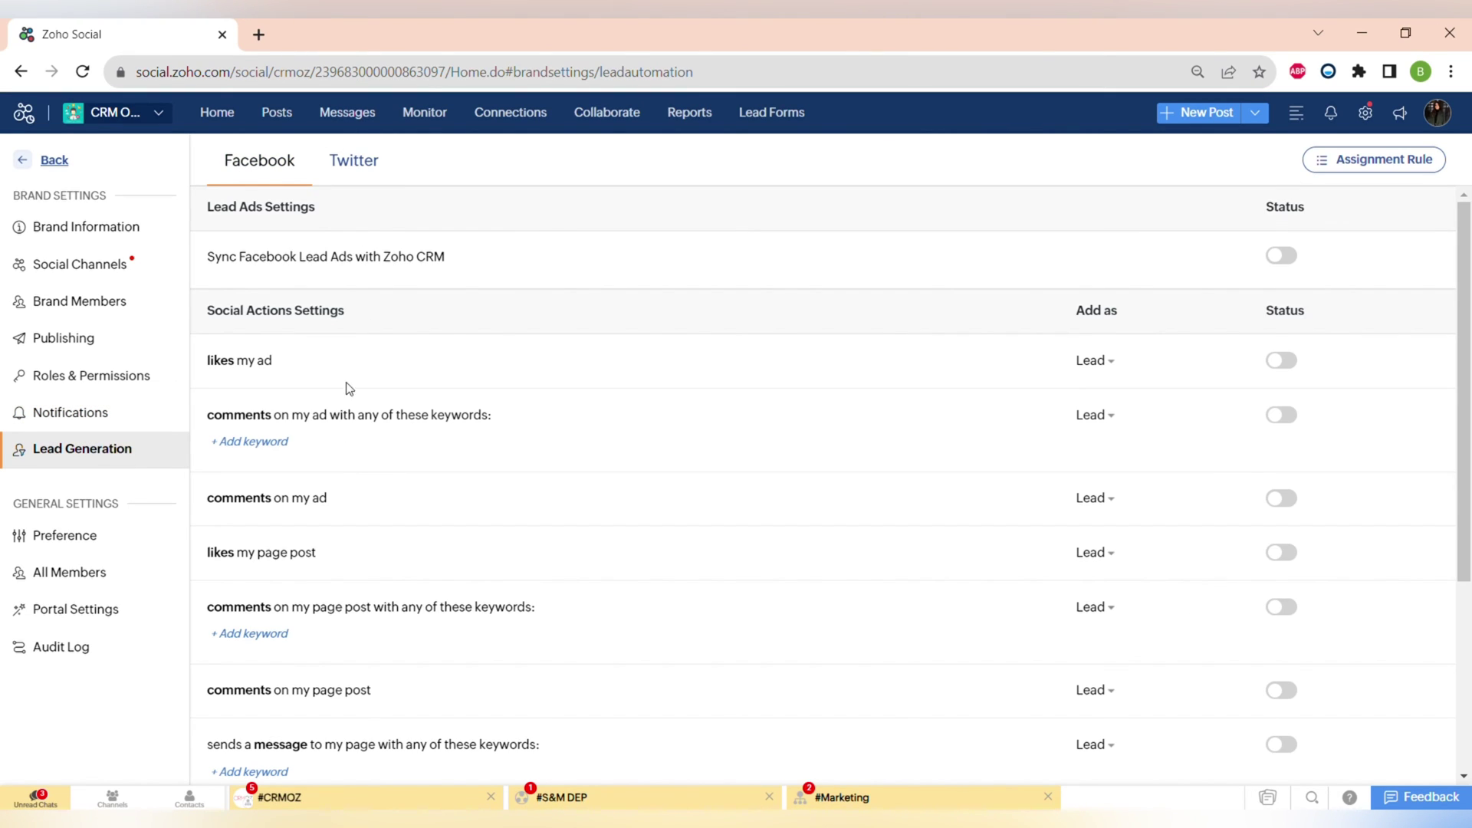
pyautogui.scroll(-4, 329, 648)
pyautogui.scroll(4, 329, 648)
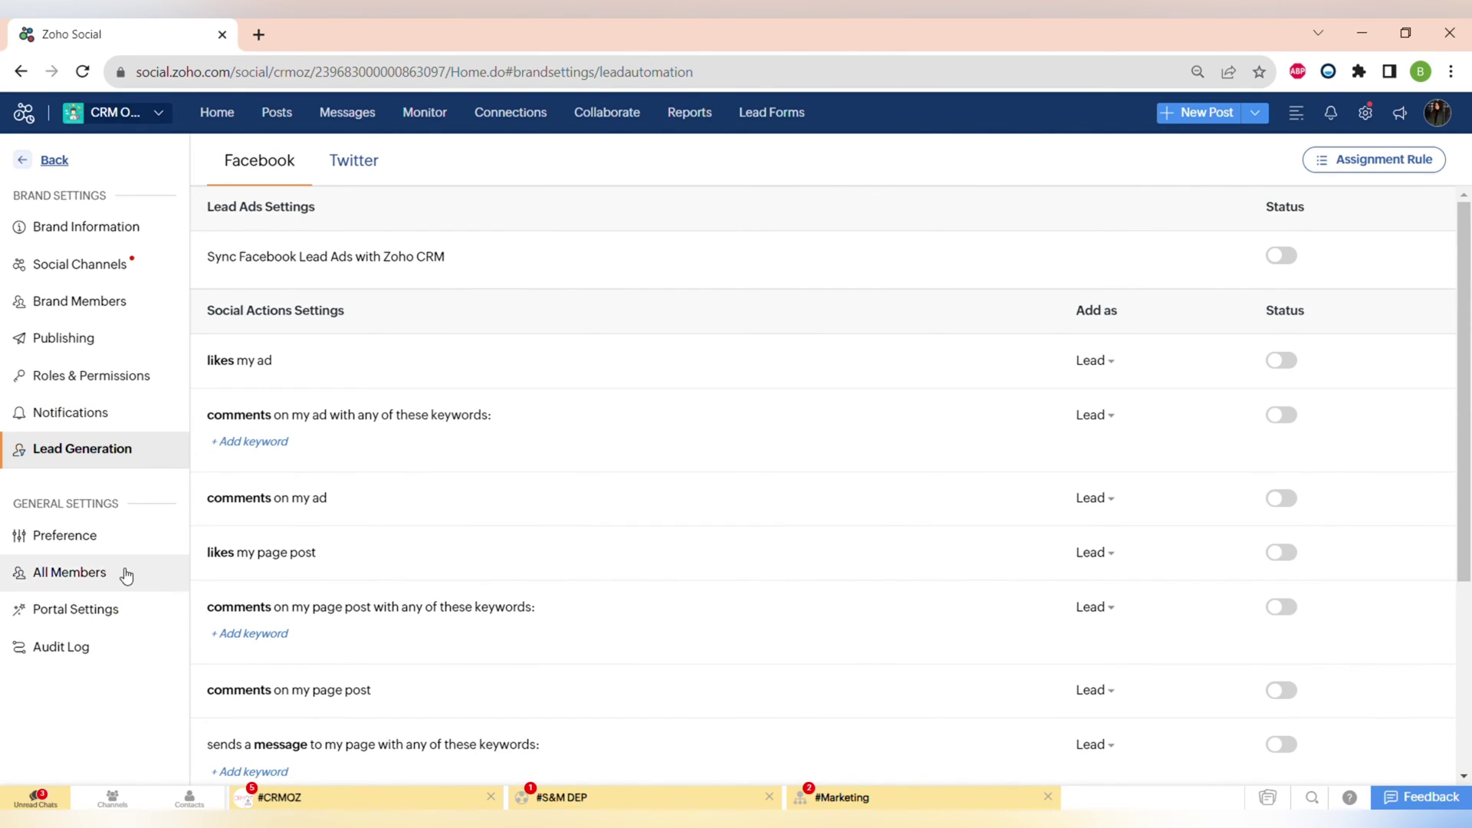
pyautogui.click(109, 550)
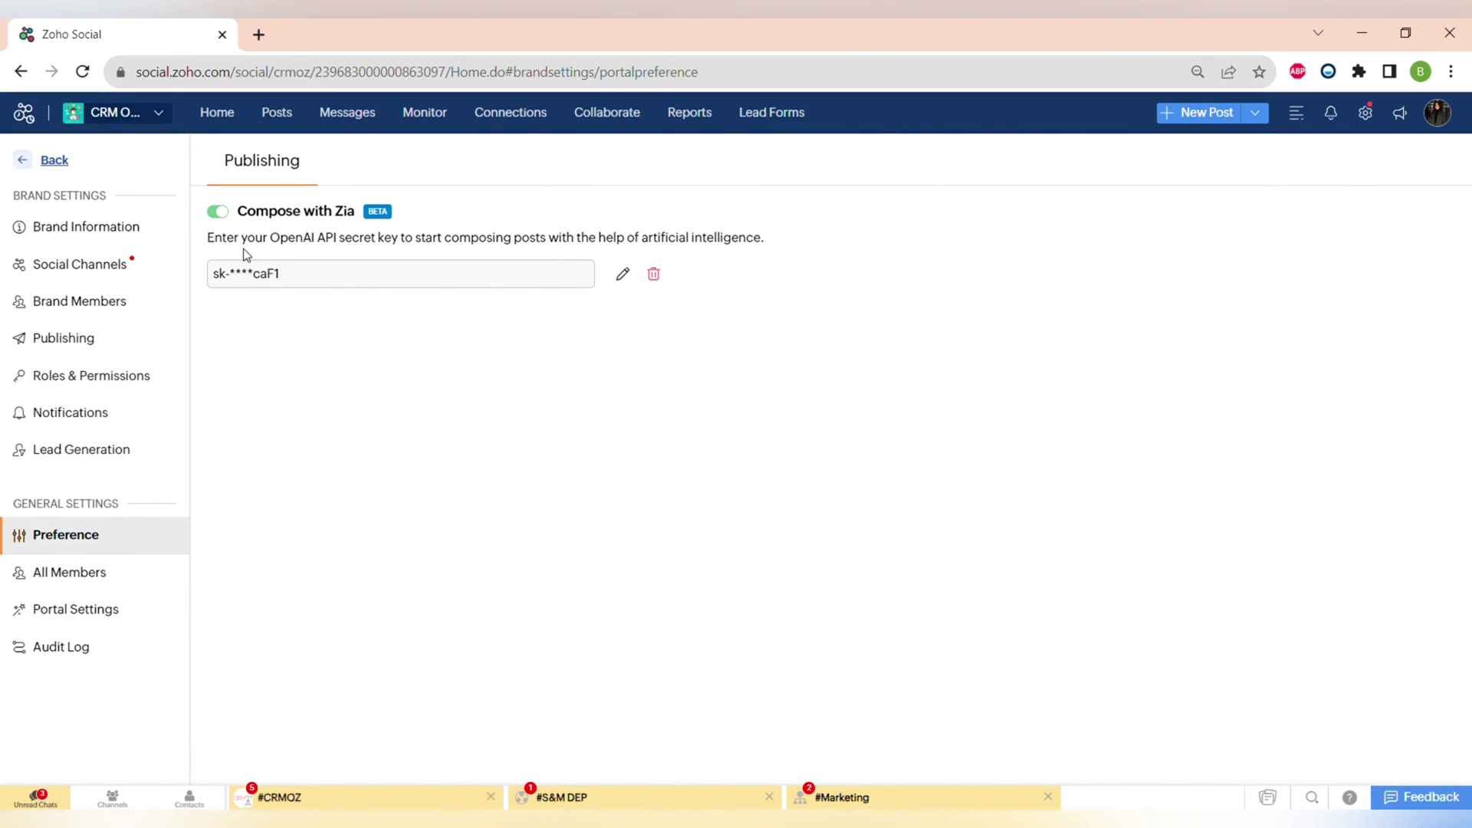
pyautogui.moveTo(237, 214); pyautogui.dragTo(398, 216)
pyautogui.moveTo(539, 204); pyautogui.dragTo(776, 230)
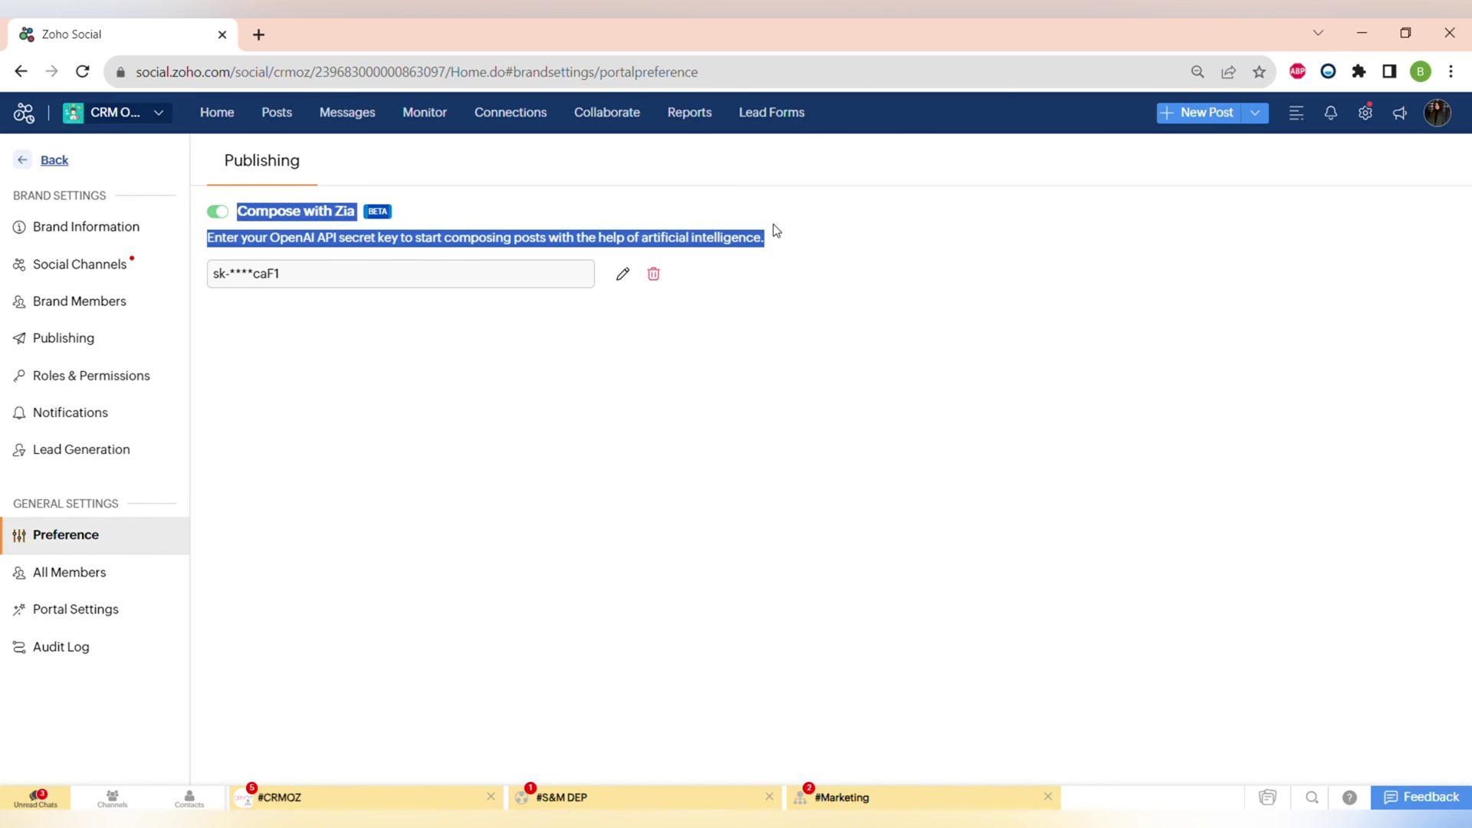
pyautogui.click(408, 512)
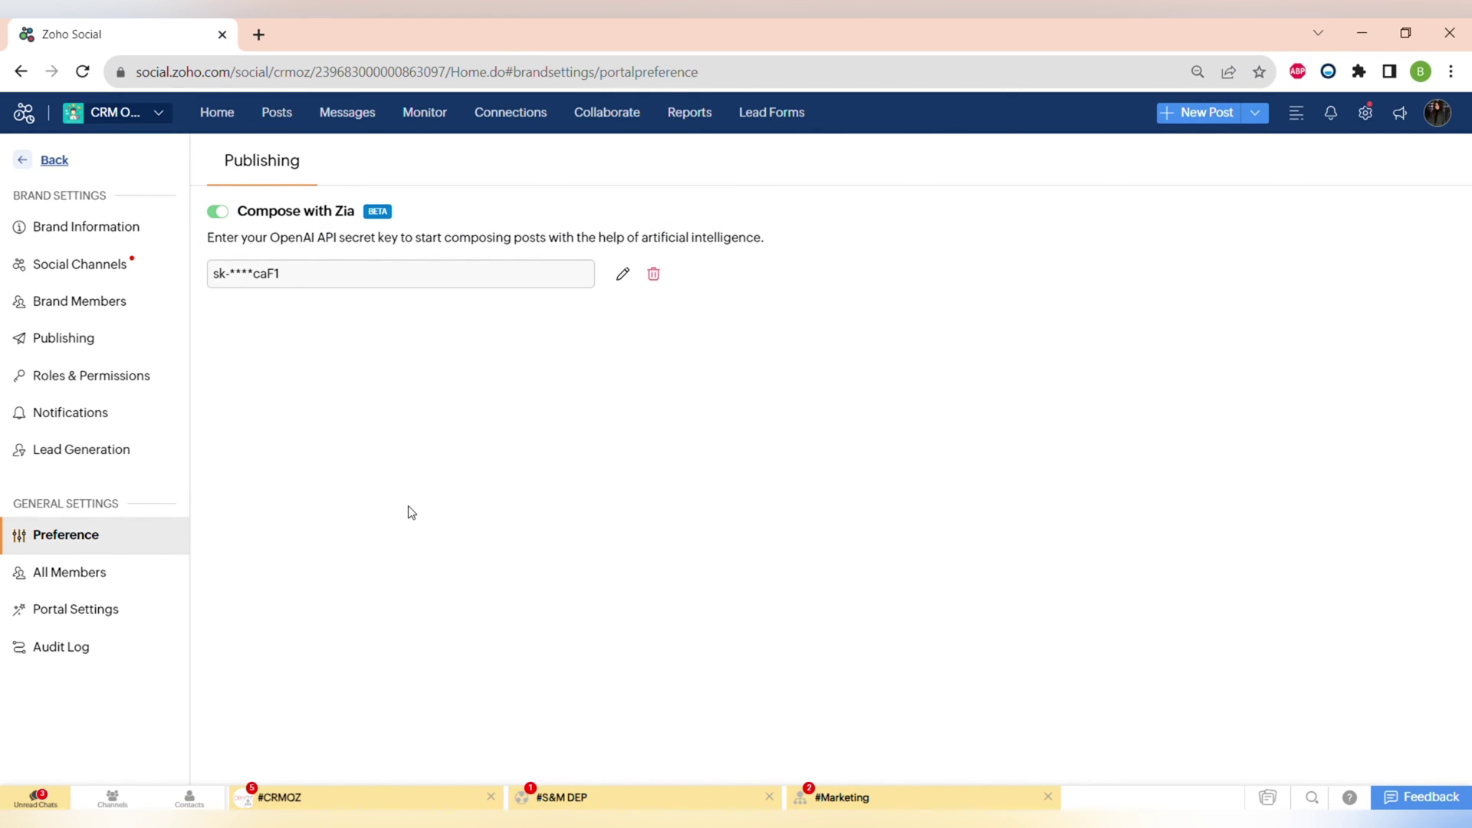
# View the All Members list, portal information and the Audit Log
pyautogui.click(89, 581)
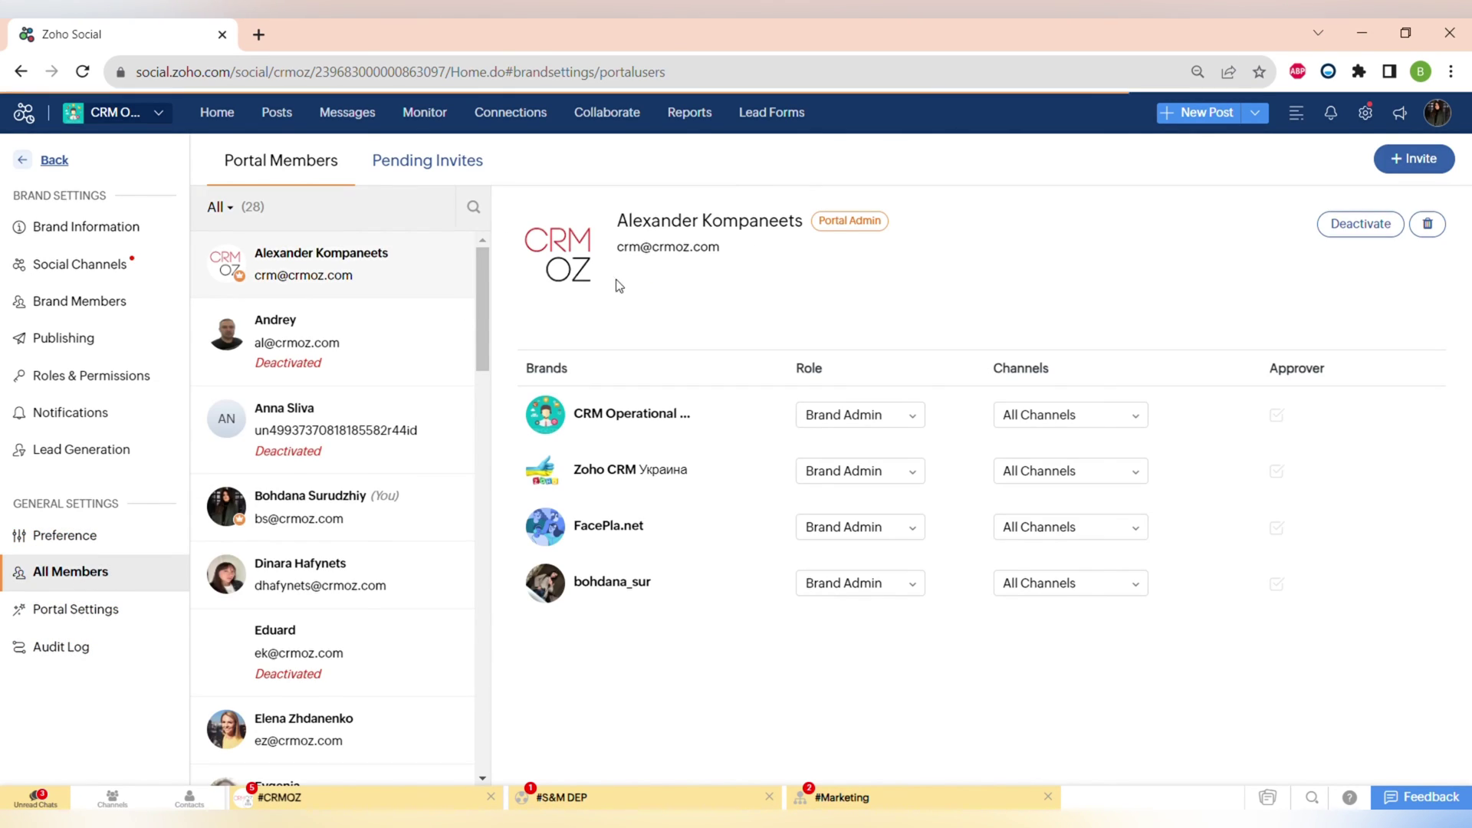
pyautogui.click(64, 620)
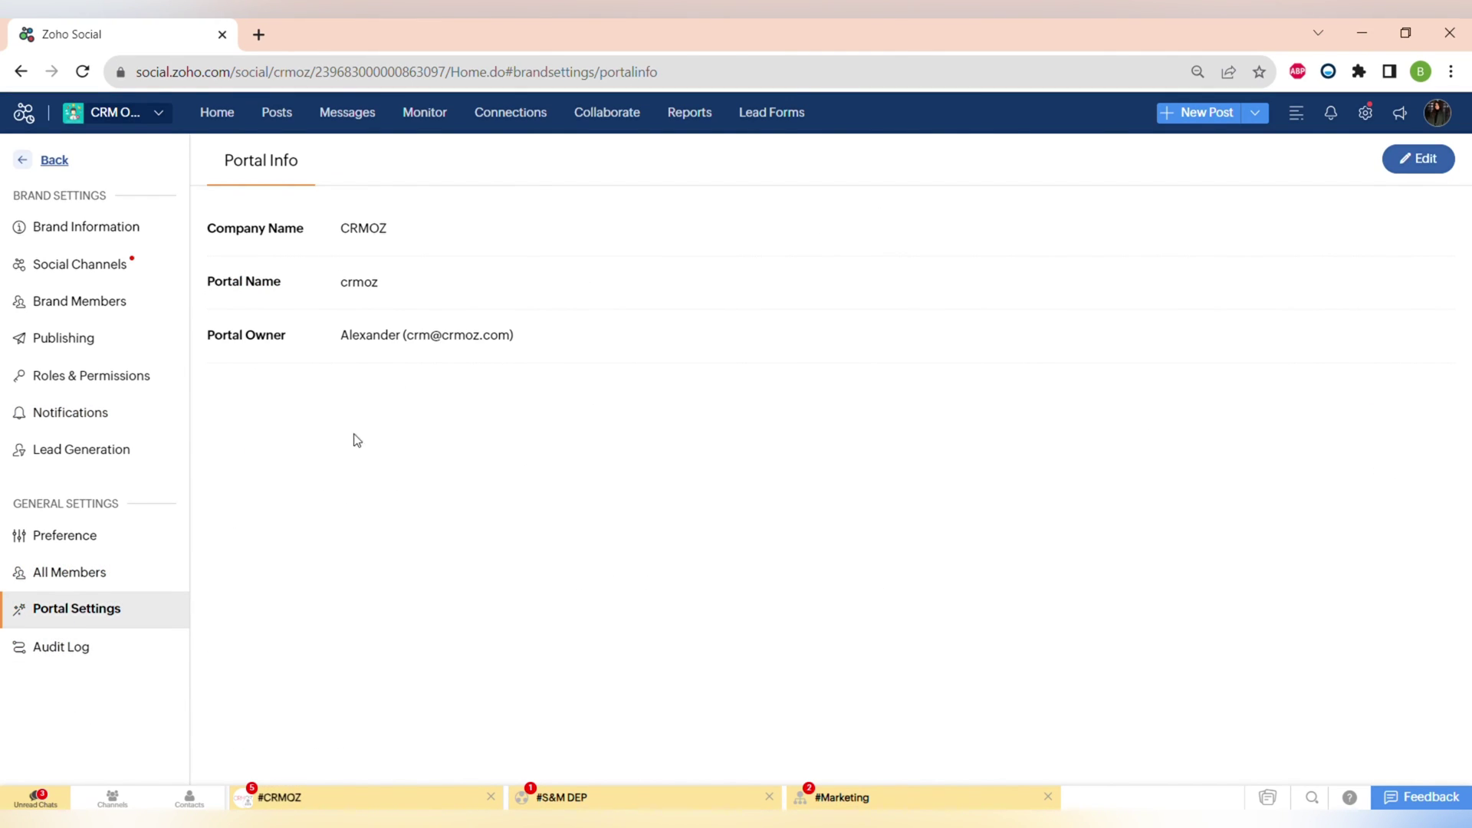
pyautogui.click(138, 646)
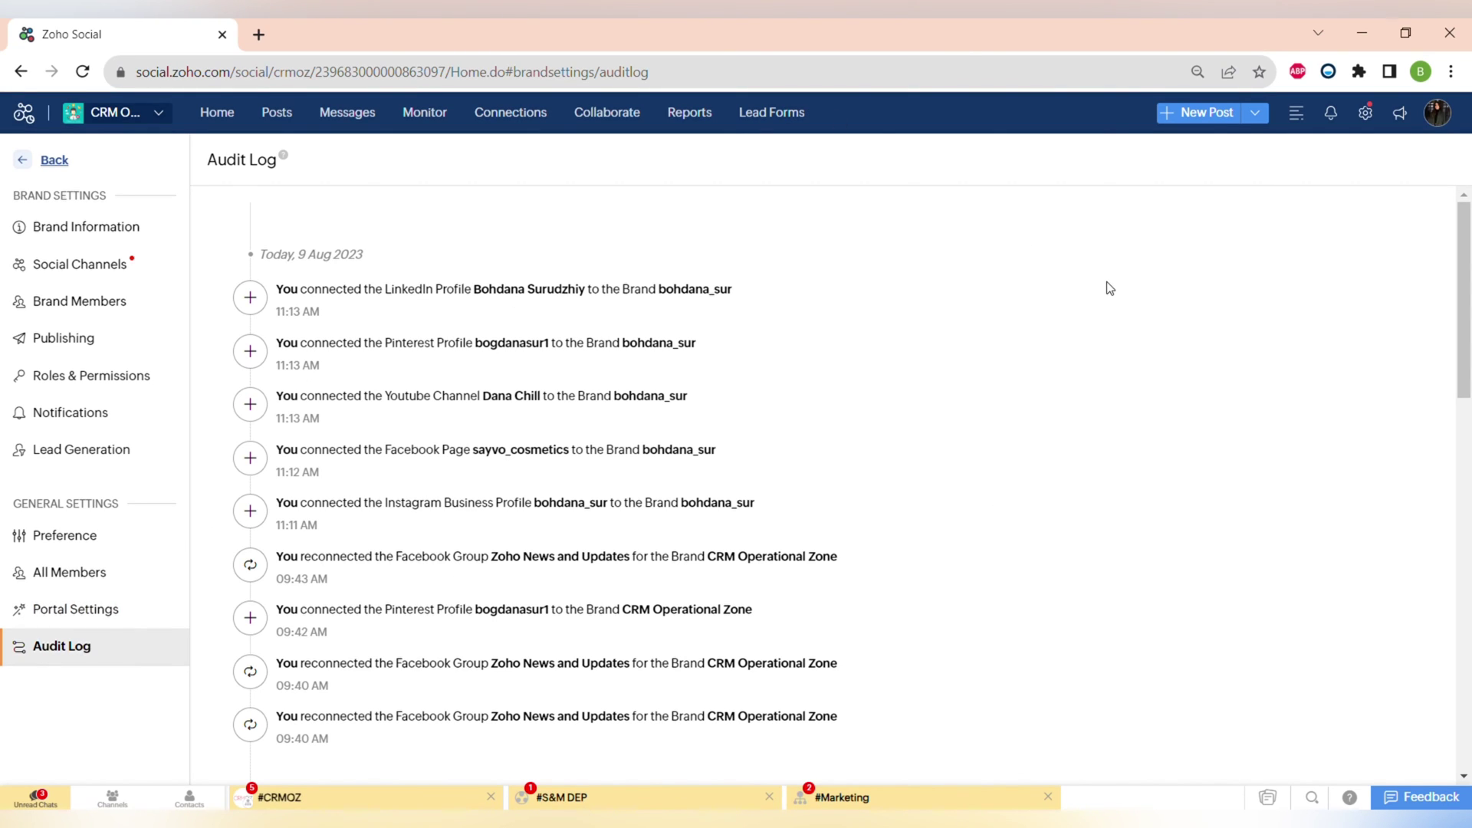
pyautogui.click(24, 114)
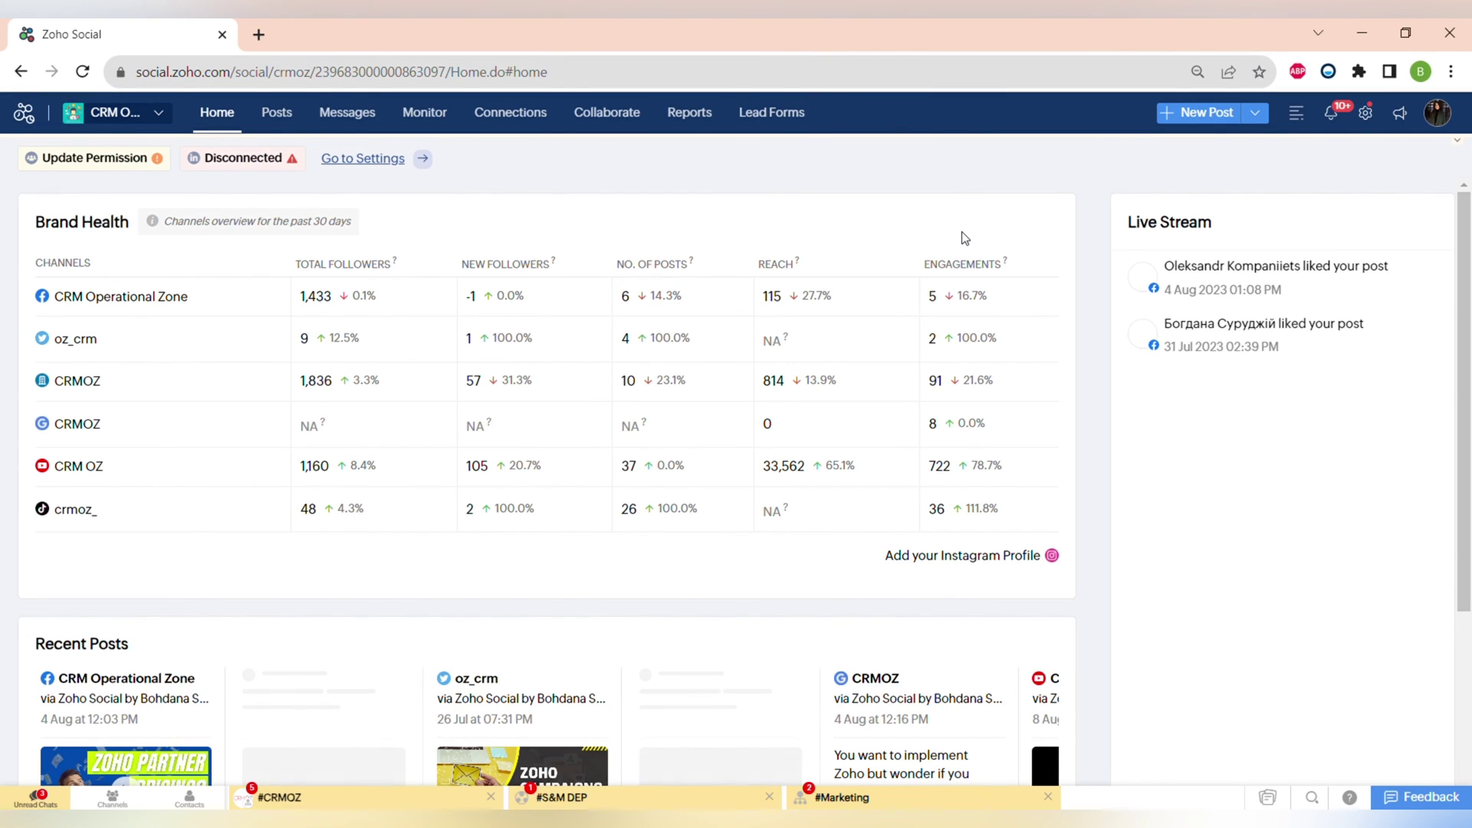
pyautogui.scroll(-4, 1068, 562)
pyautogui.scroll(4, 1069, 563)
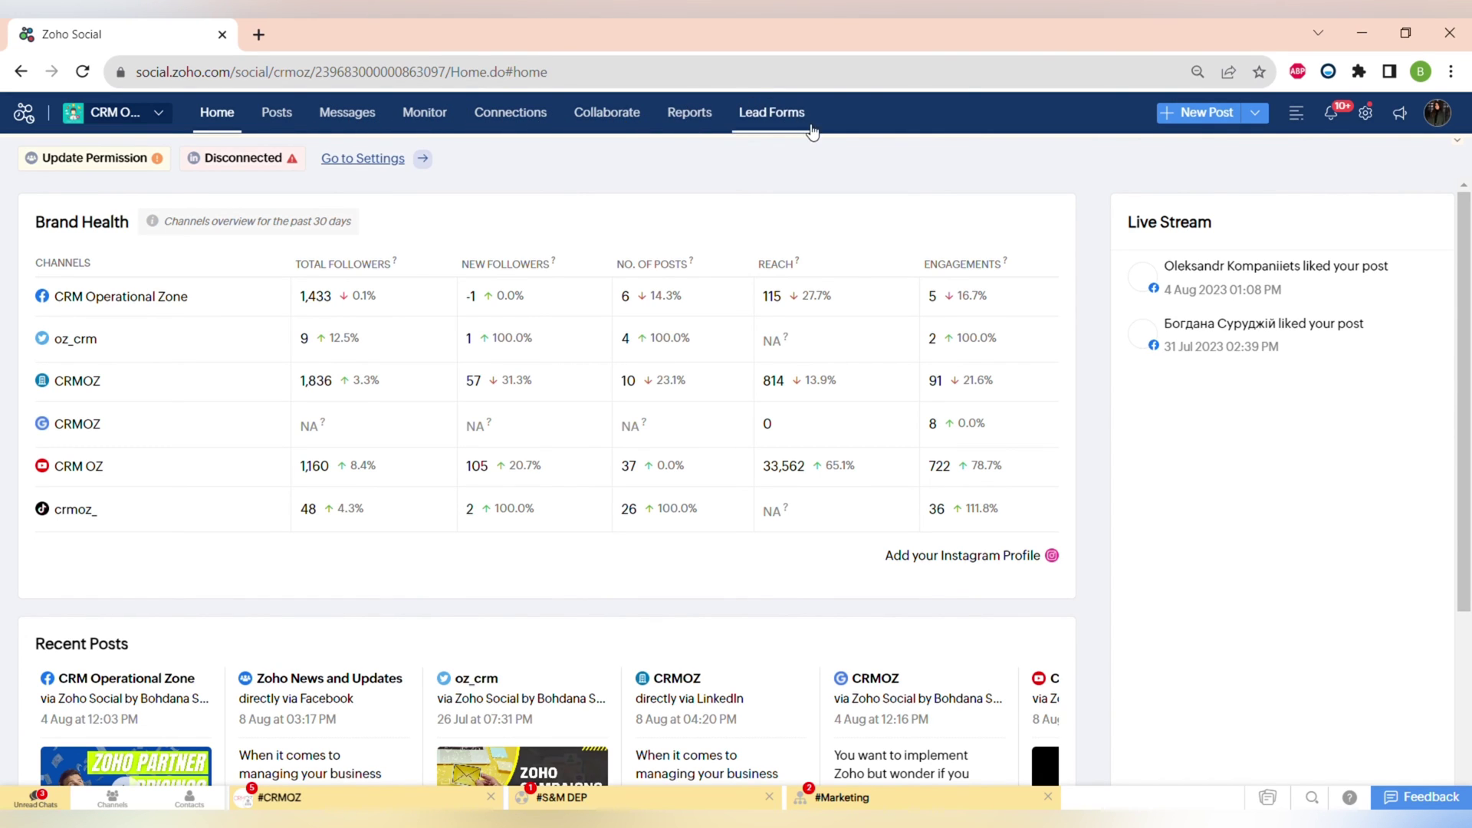
pyautogui.scroll(-4, 933, 475)
pyautogui.scroll(4, 996, 217)
pyautogui.click(1202, 115)
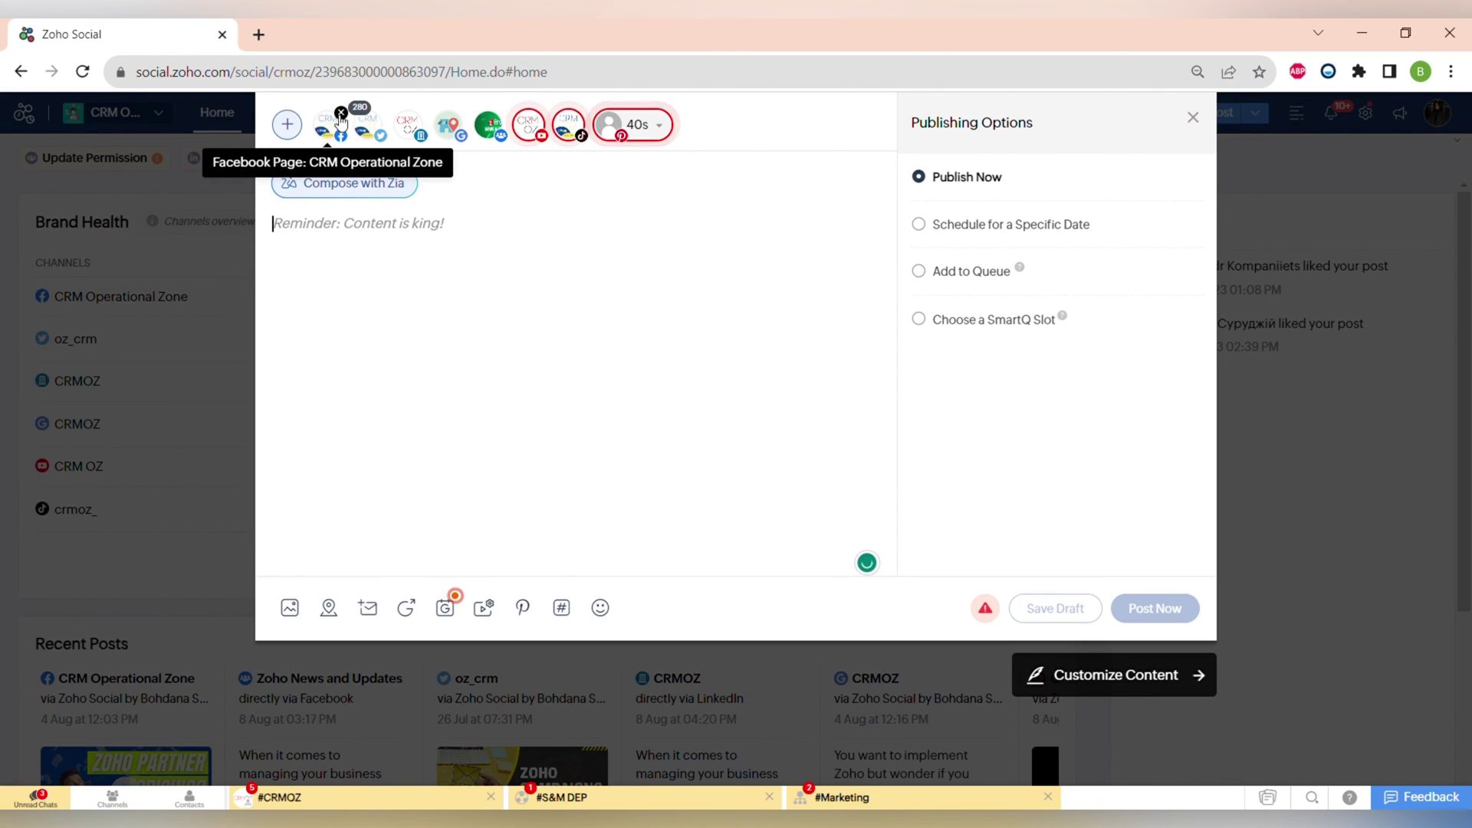
pyautogui.click(627, 125)
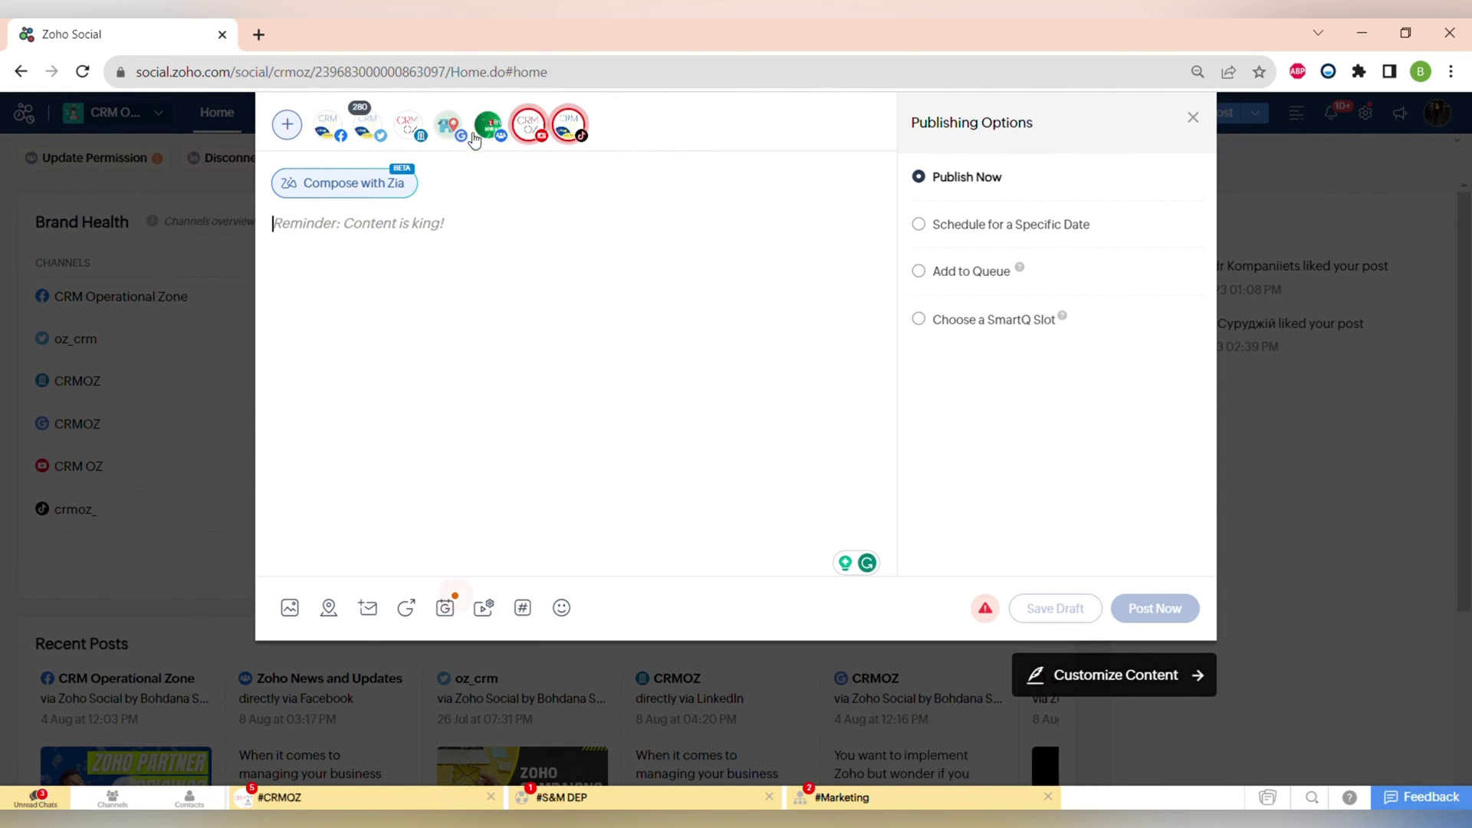